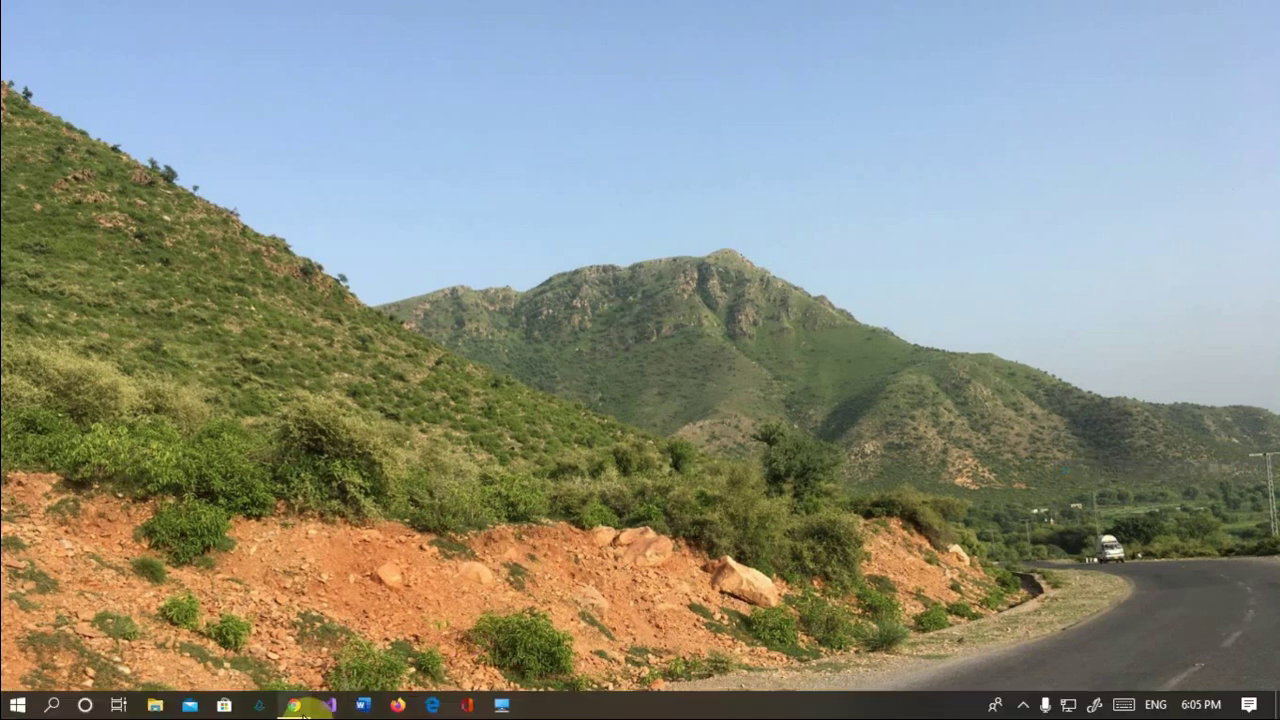
Get ready to restore the 'id photo app - Google Search' Chrome window from the taskbar.
mouse_move(294, 705)
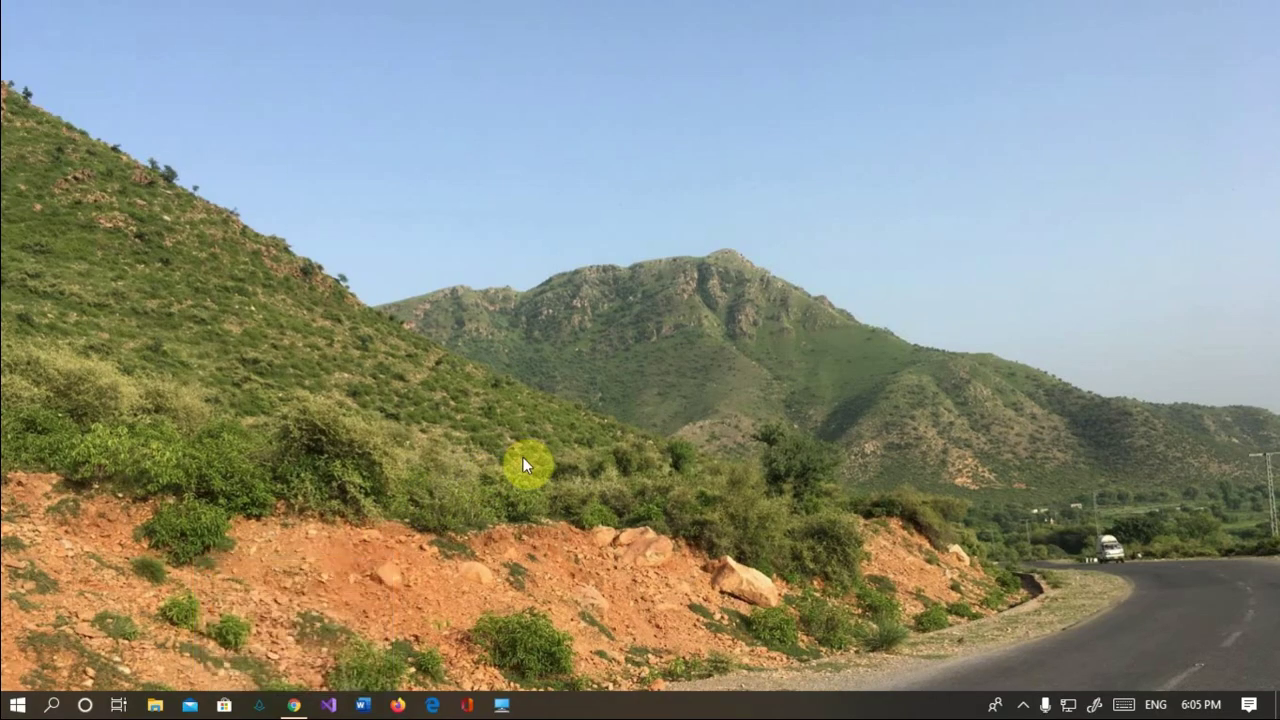
Restore the 'id photo app' Chrome window and open a fresh tab.
click(298, 705)
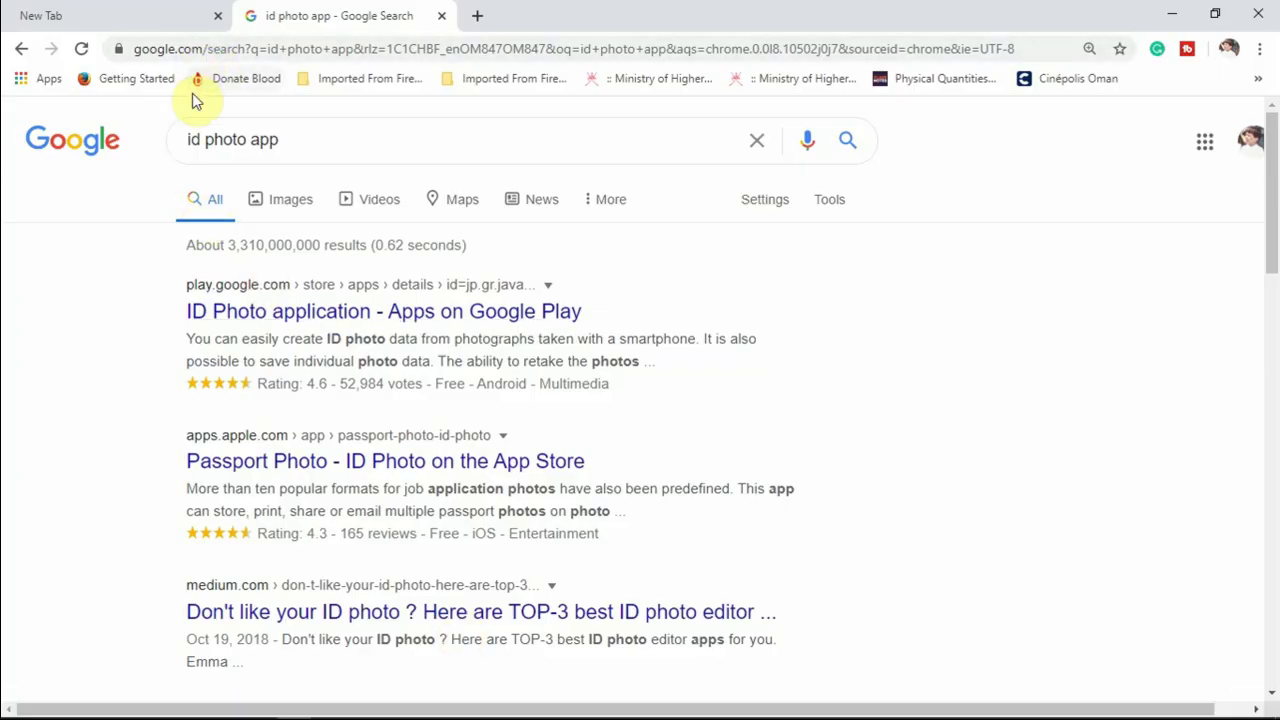
click(155, 22)
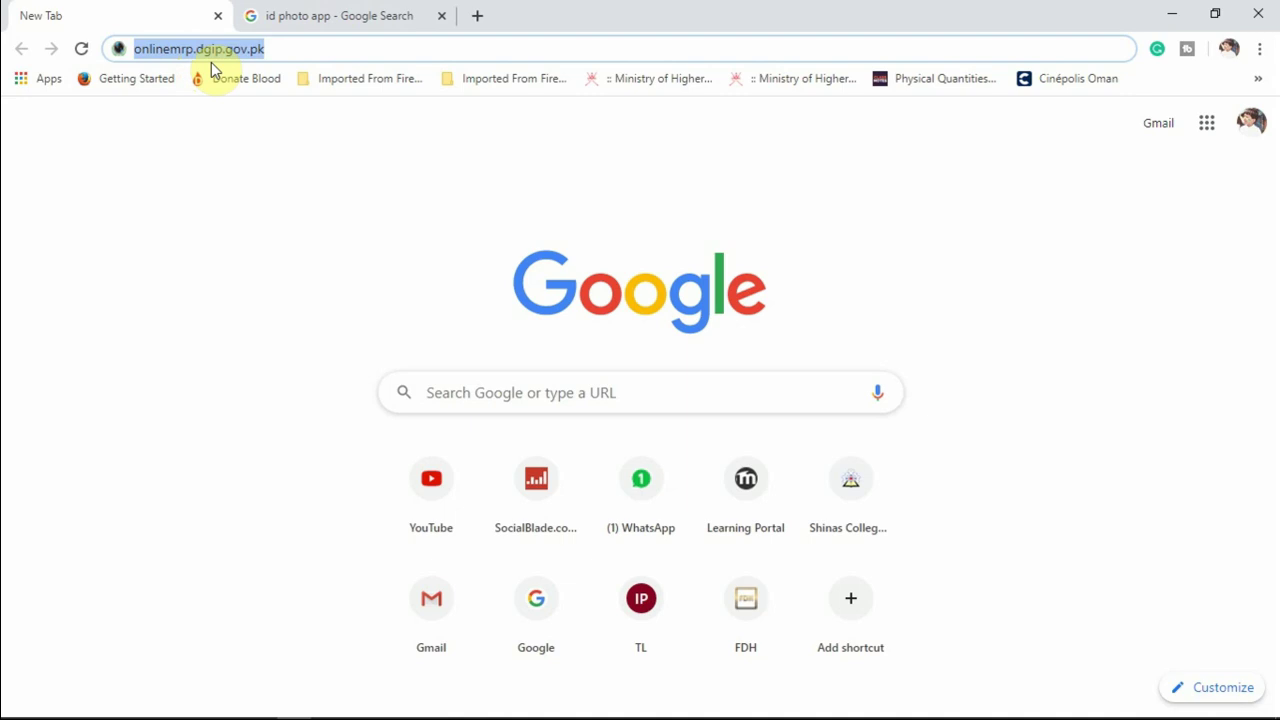
click(479, 17)
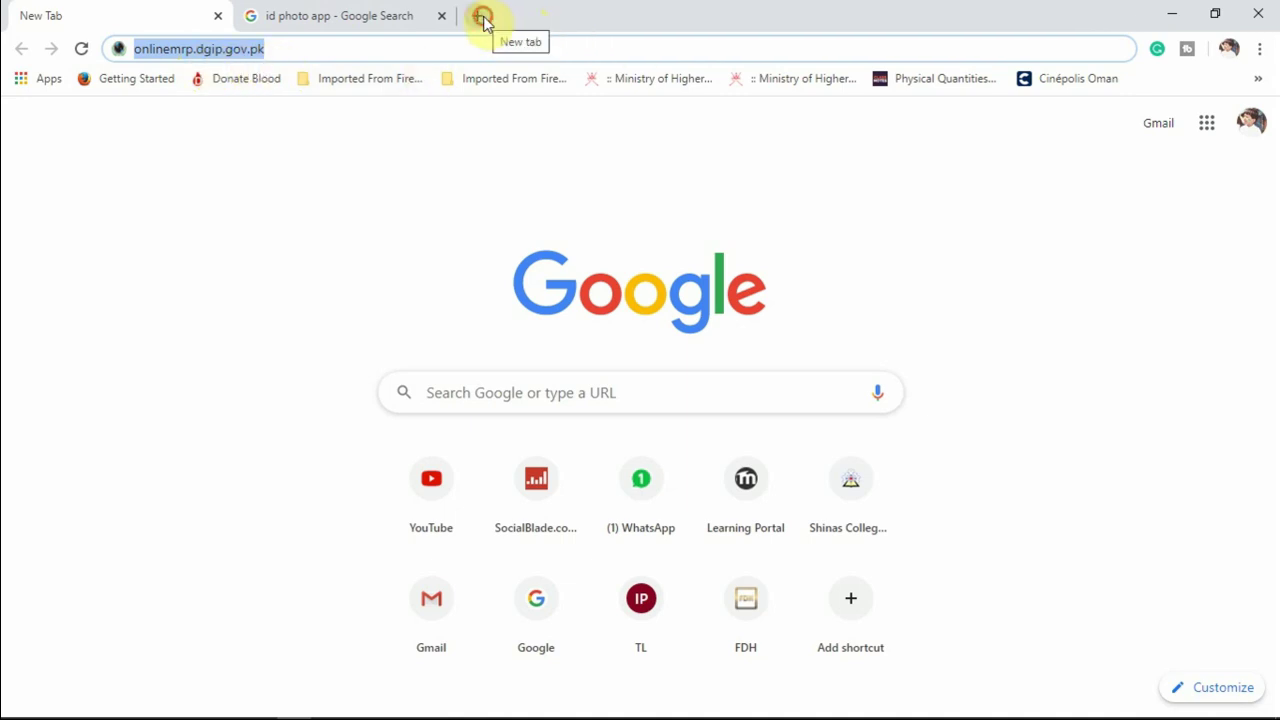
Search Google for 'online pakistani passport renewal'.
click(481, 403)
text(on)
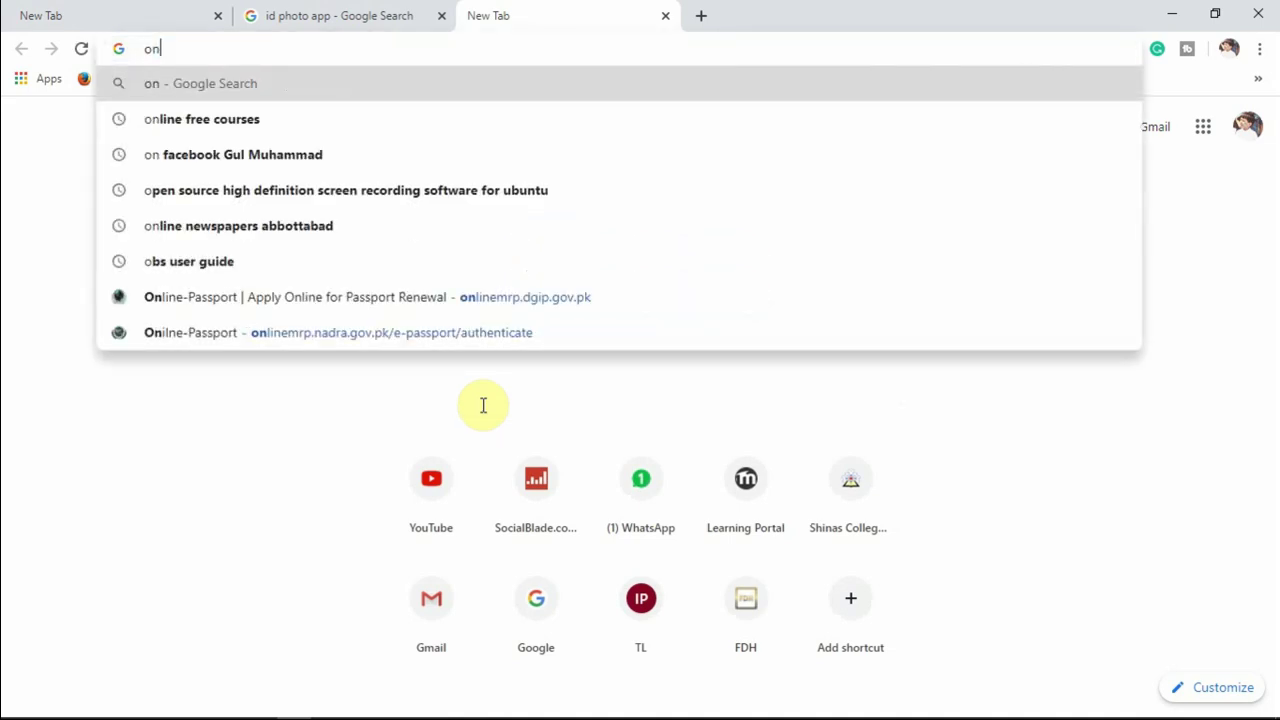
text(line pakis)
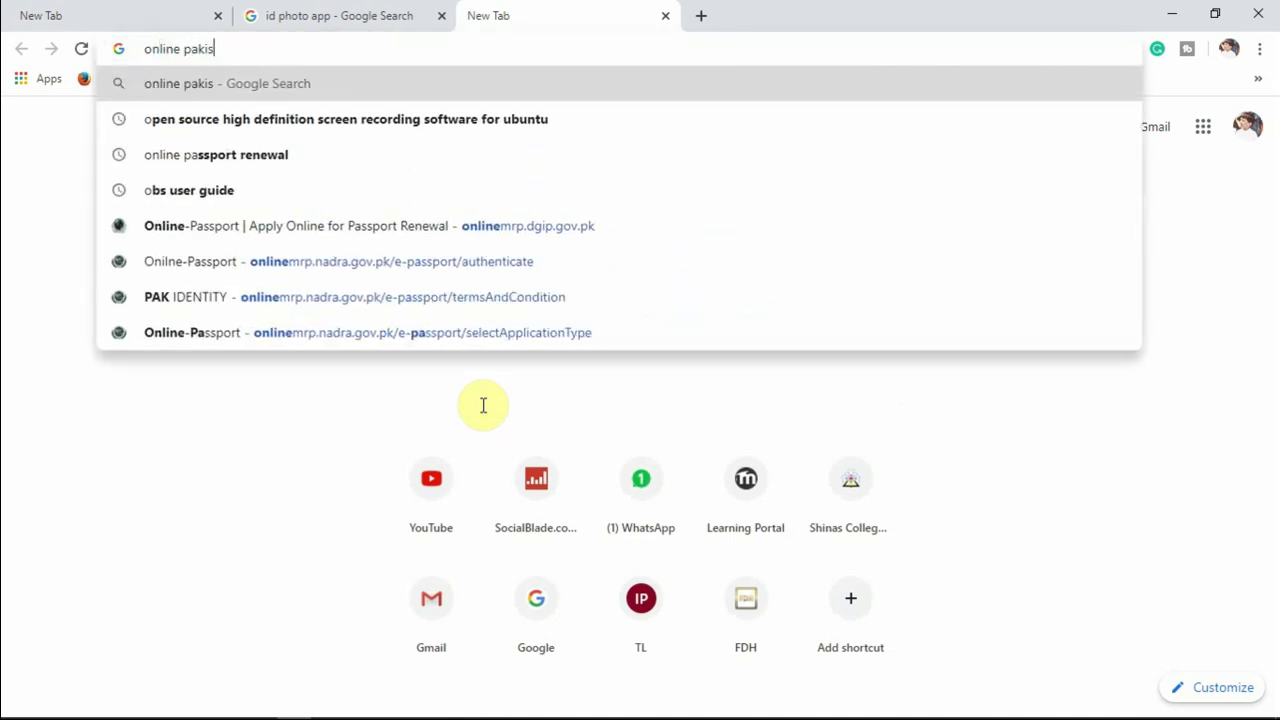
text(tani pa)
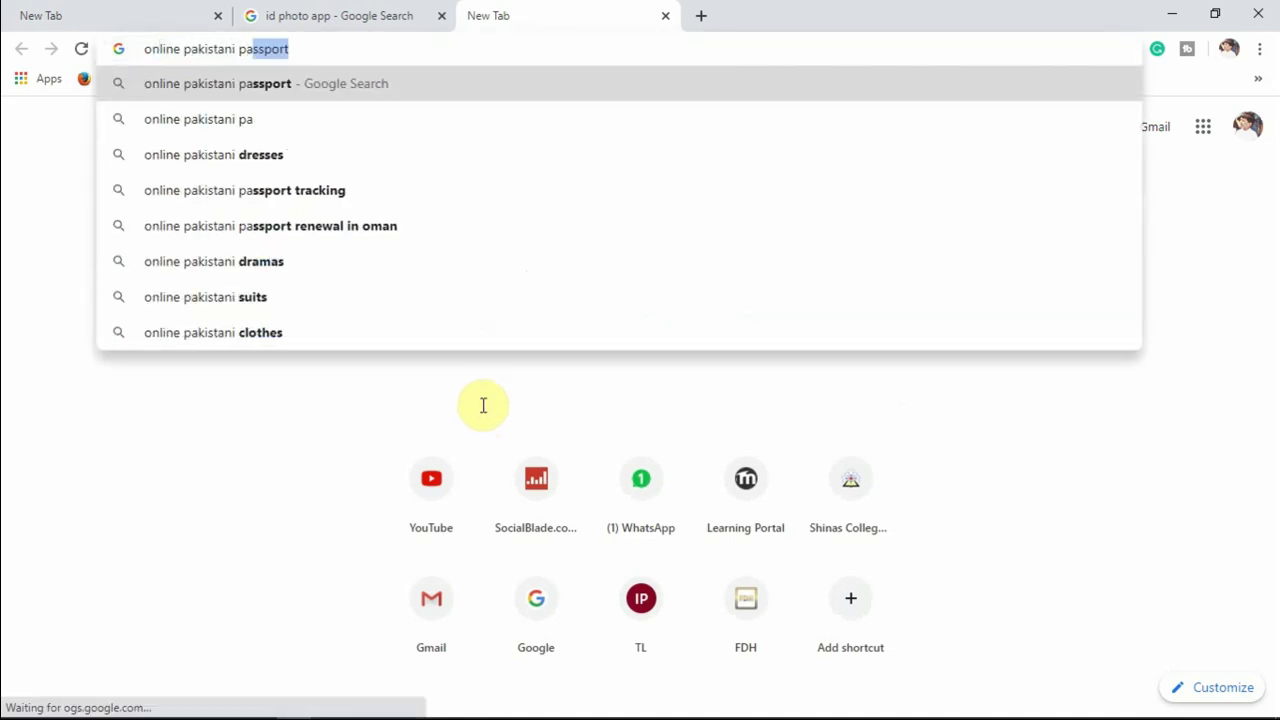
text(ssport renew)
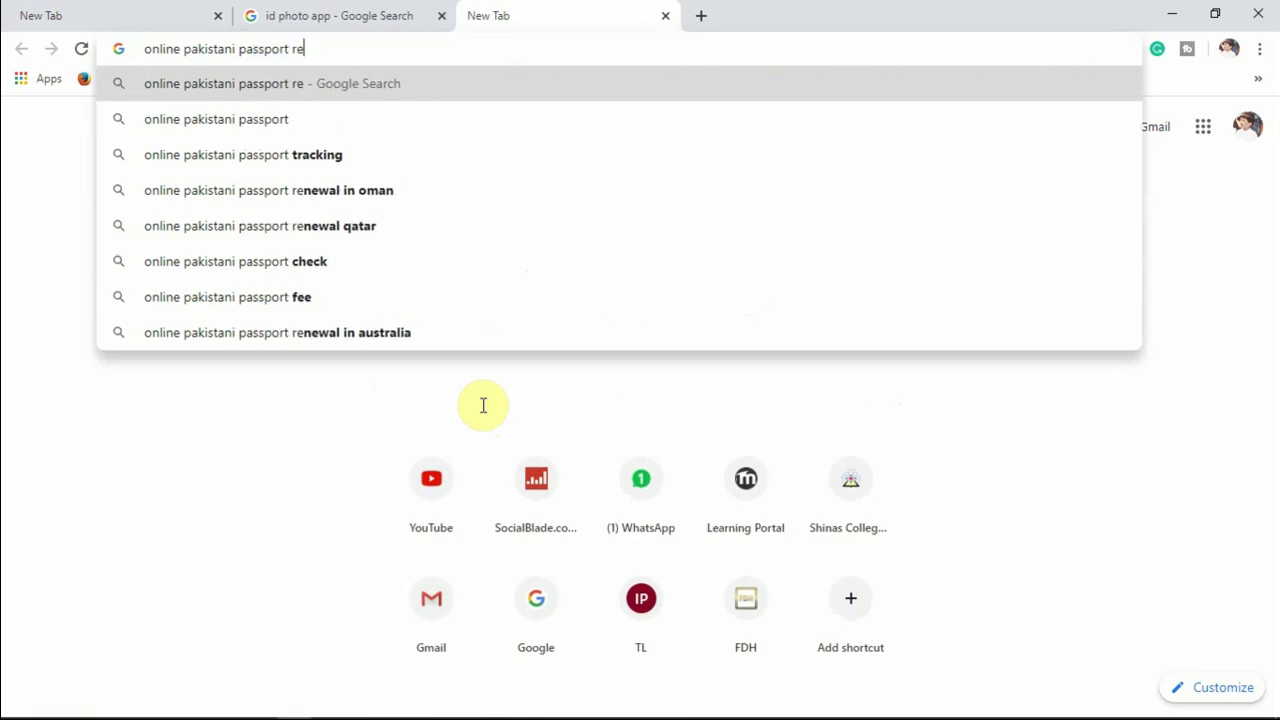
text(al)
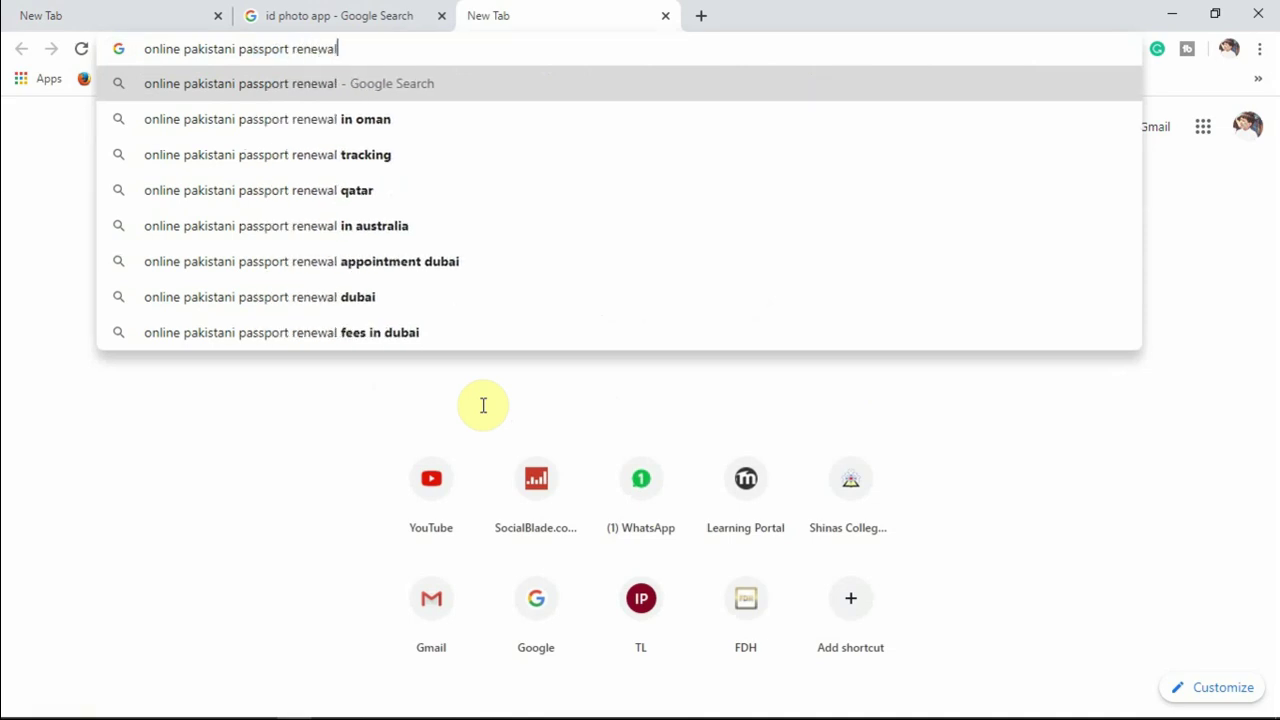
key(Return)
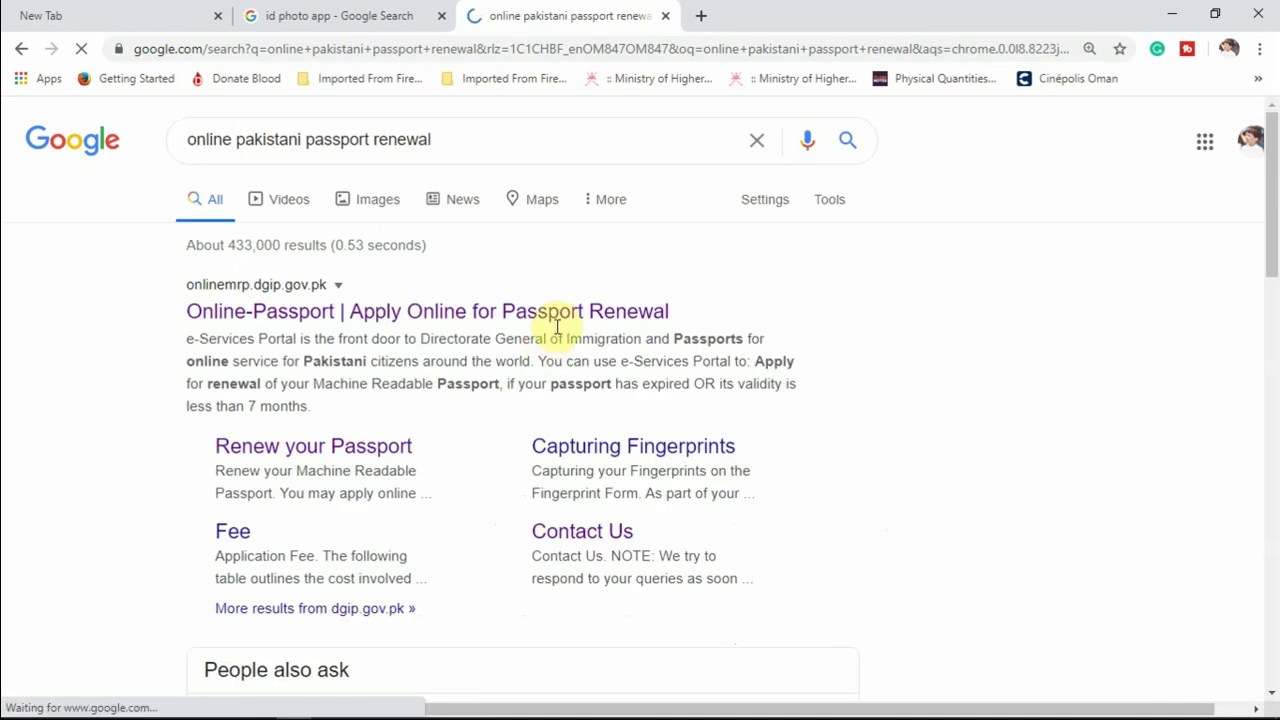
Open the official Online Passport renewal result and continue past its Attention notice.
click(457, 316)
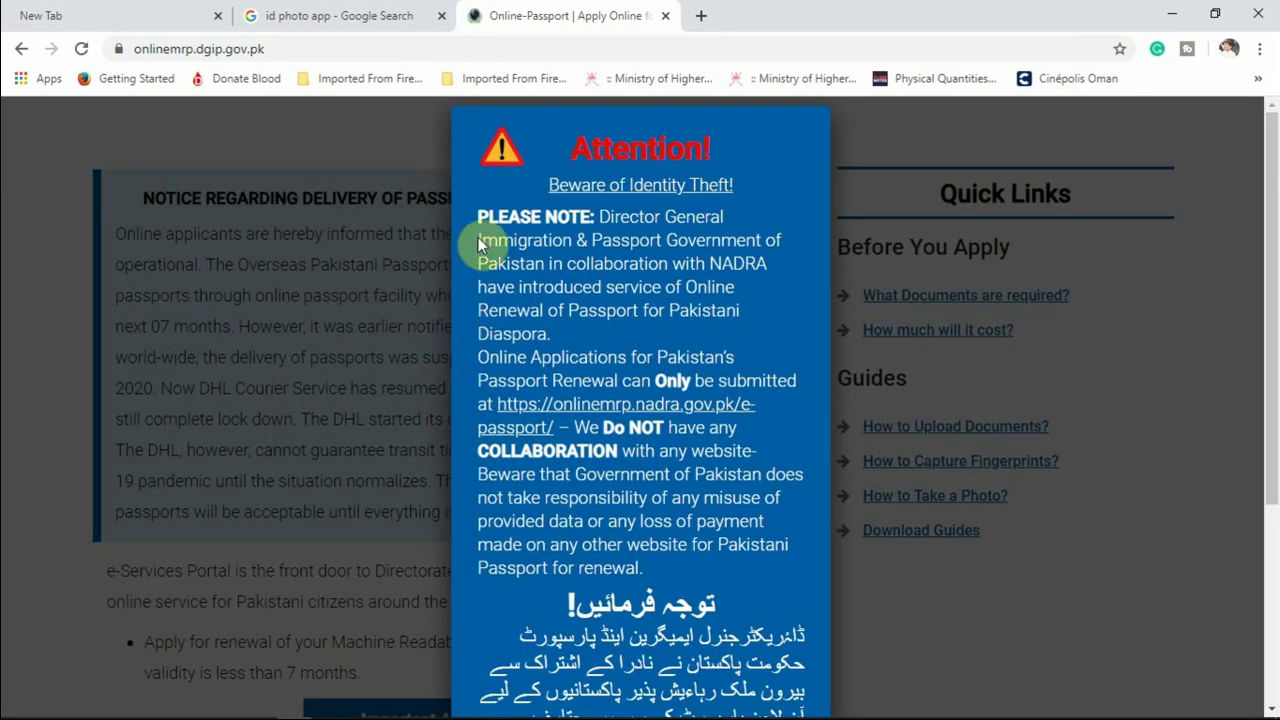
scroll(551, 287, down, 3)
scroll(551, 287, down, 2)
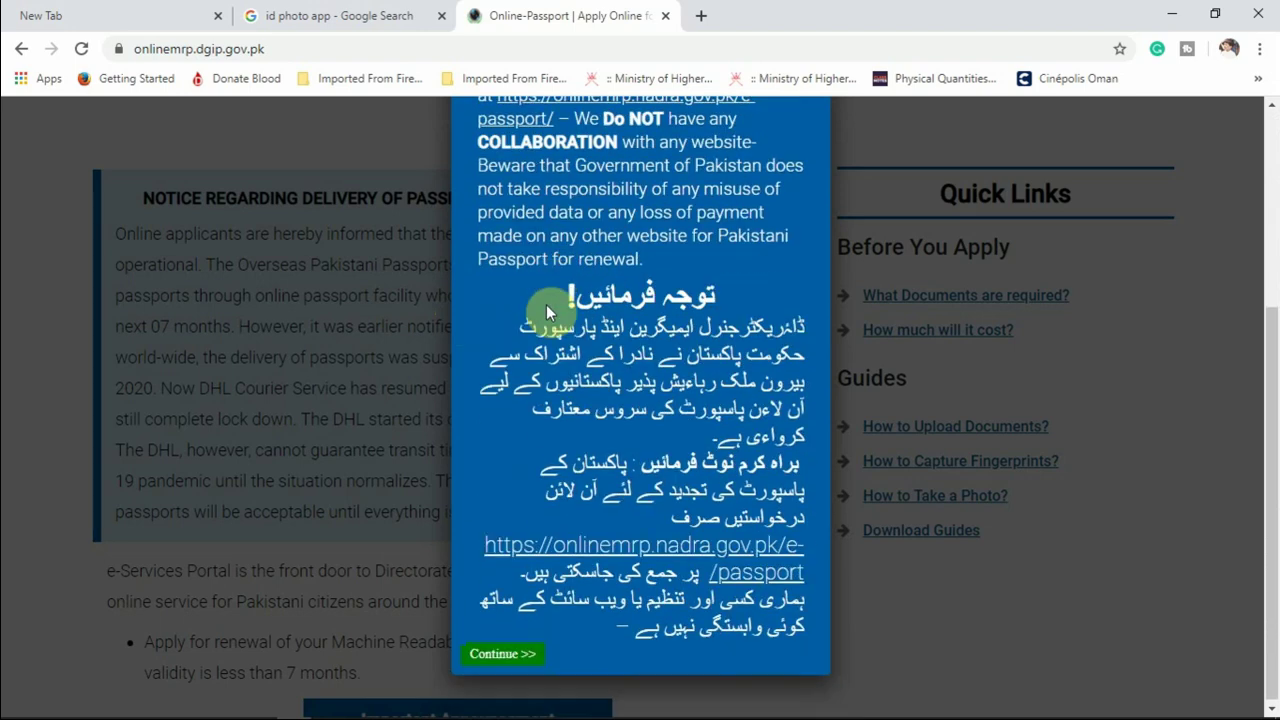
click(523, 648)
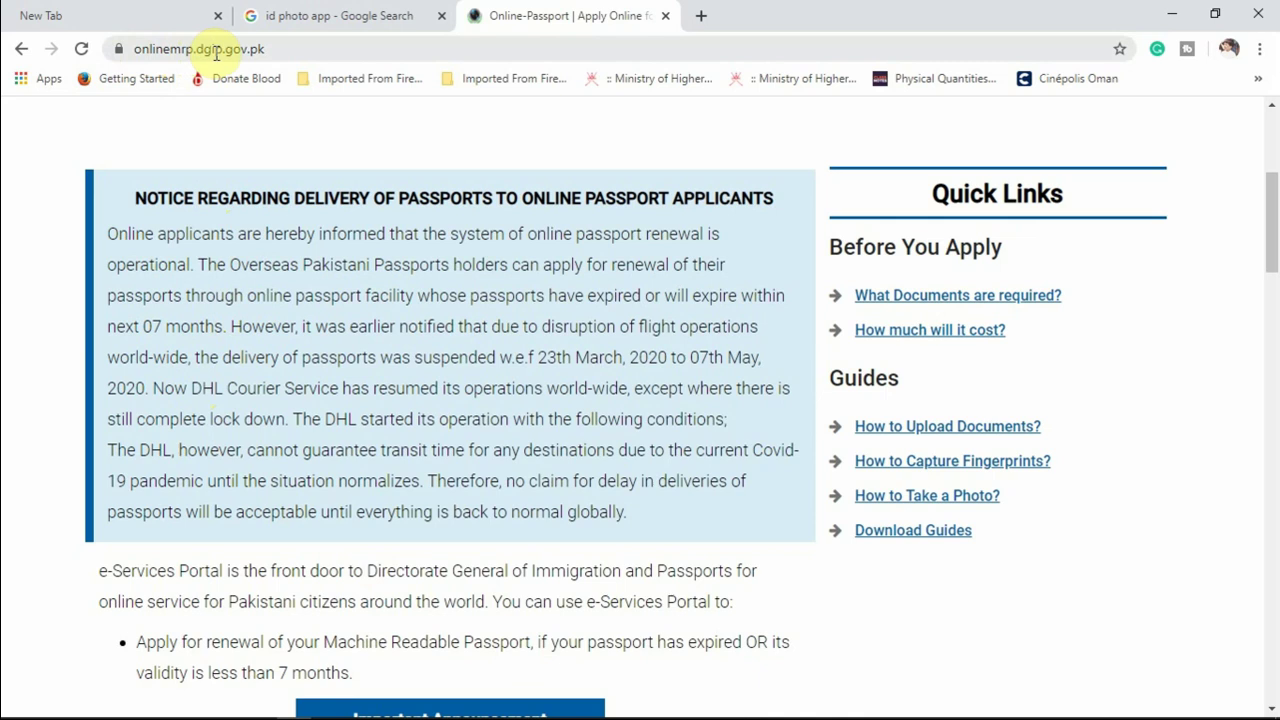
Load onlinemrp.dgip.gov.pk in the New Tab, dismiss its notice, and close the duplicate tab.
click(171, 18)
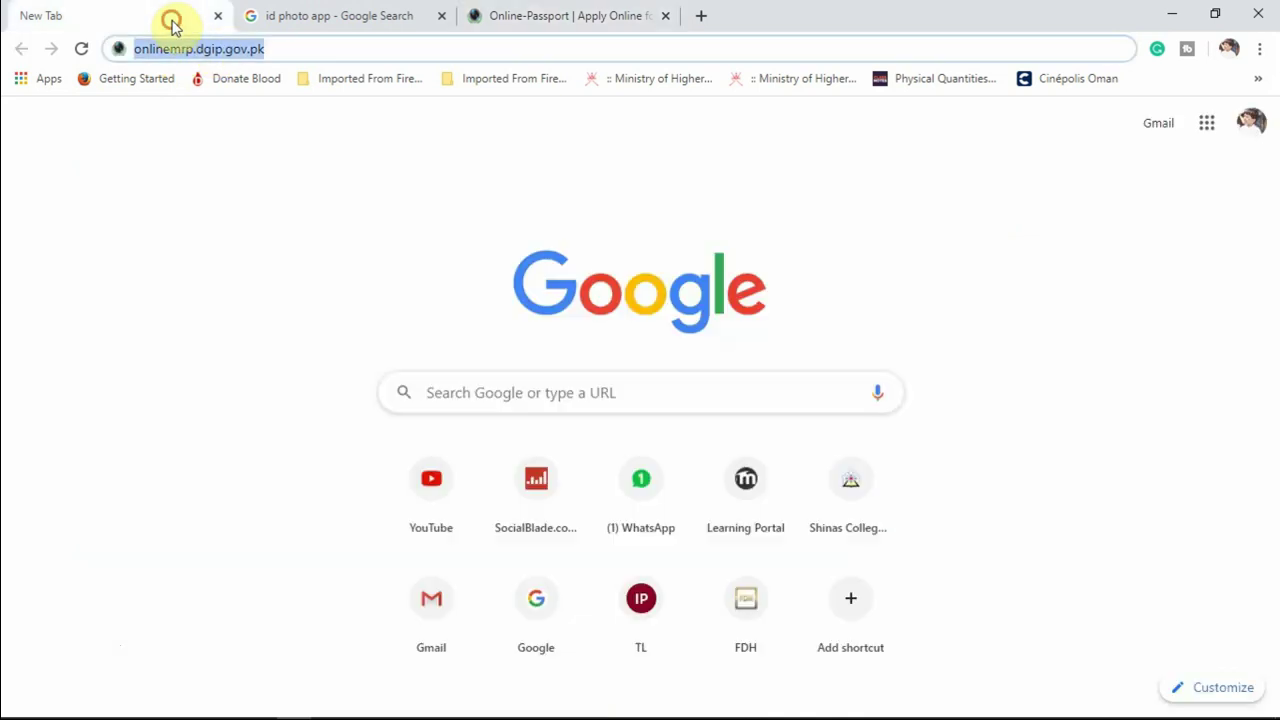
click(273, 49)
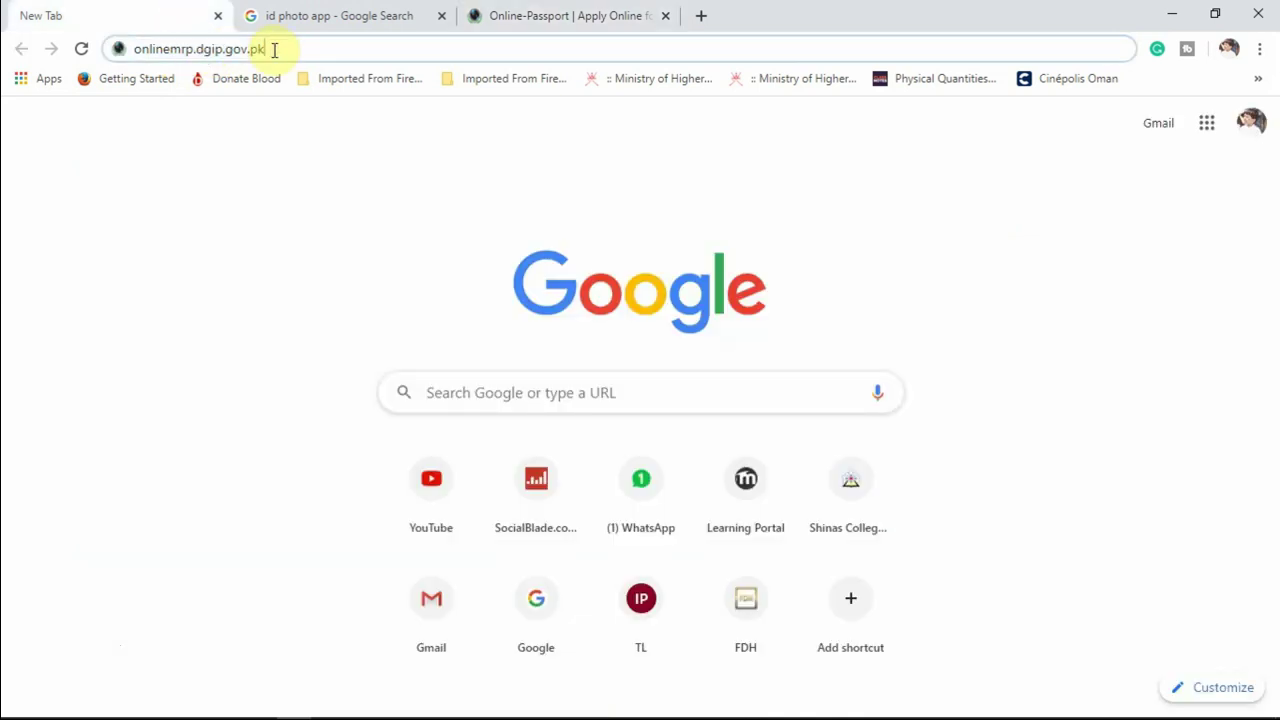
key(Return)
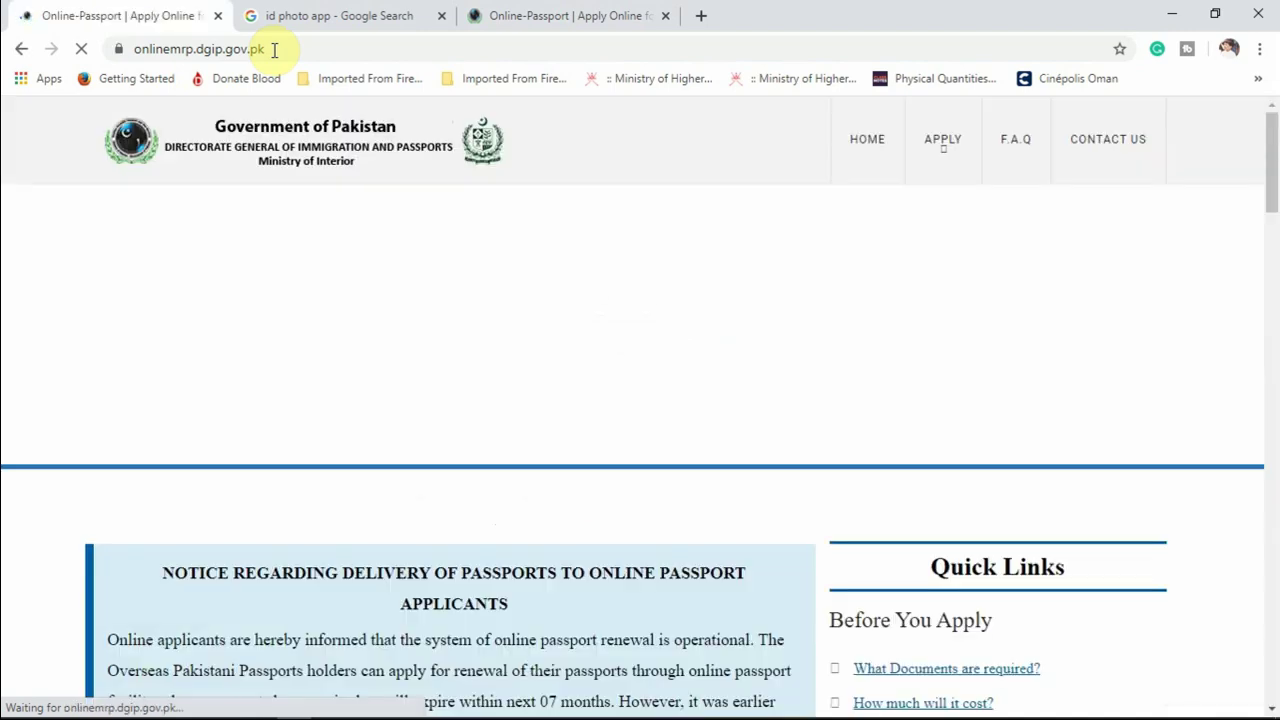
scroll(620, 347, down, 3)
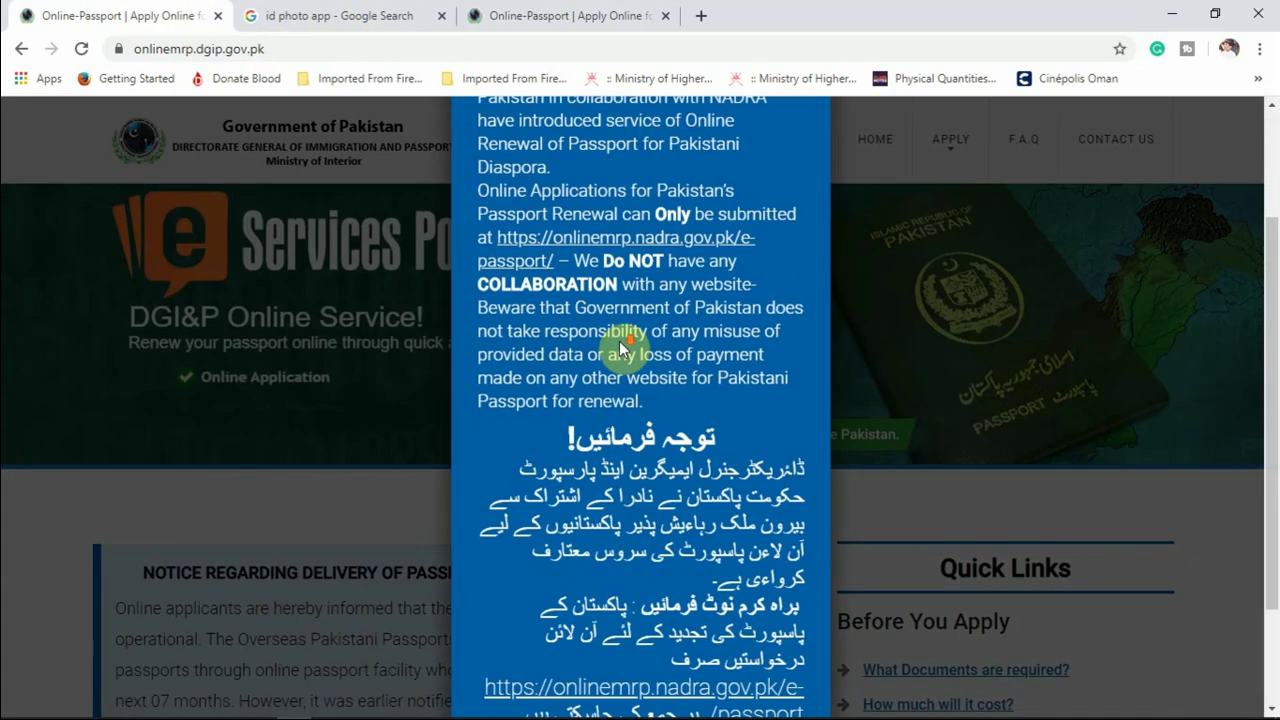
scroll(622, 347, down, 2)
click(521, 645)
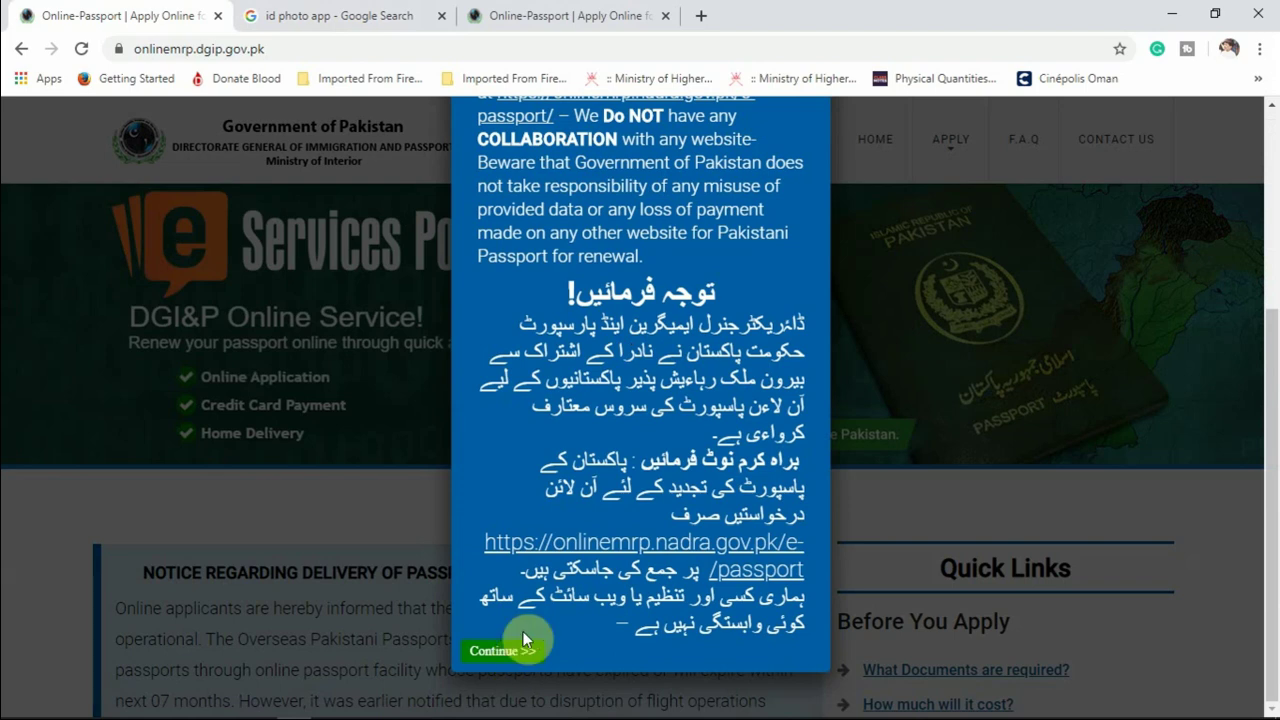
click(512, 652)
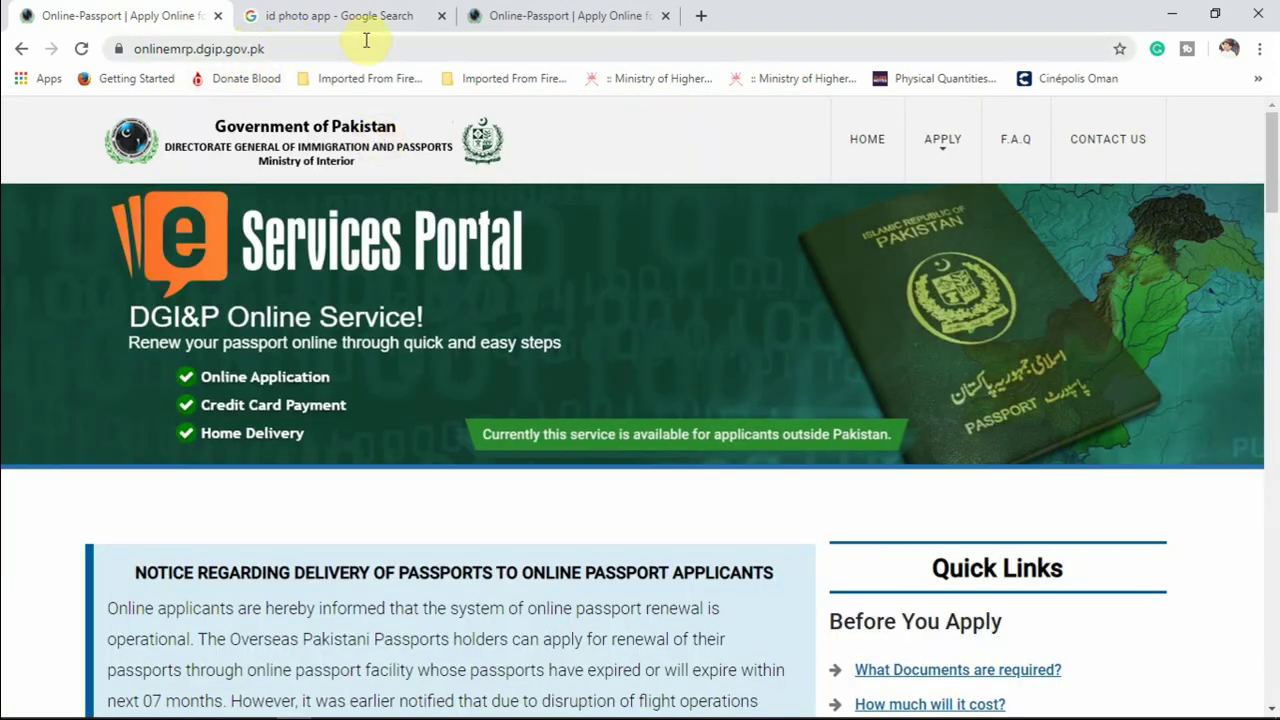
click(600, 15)
click(665, 16)
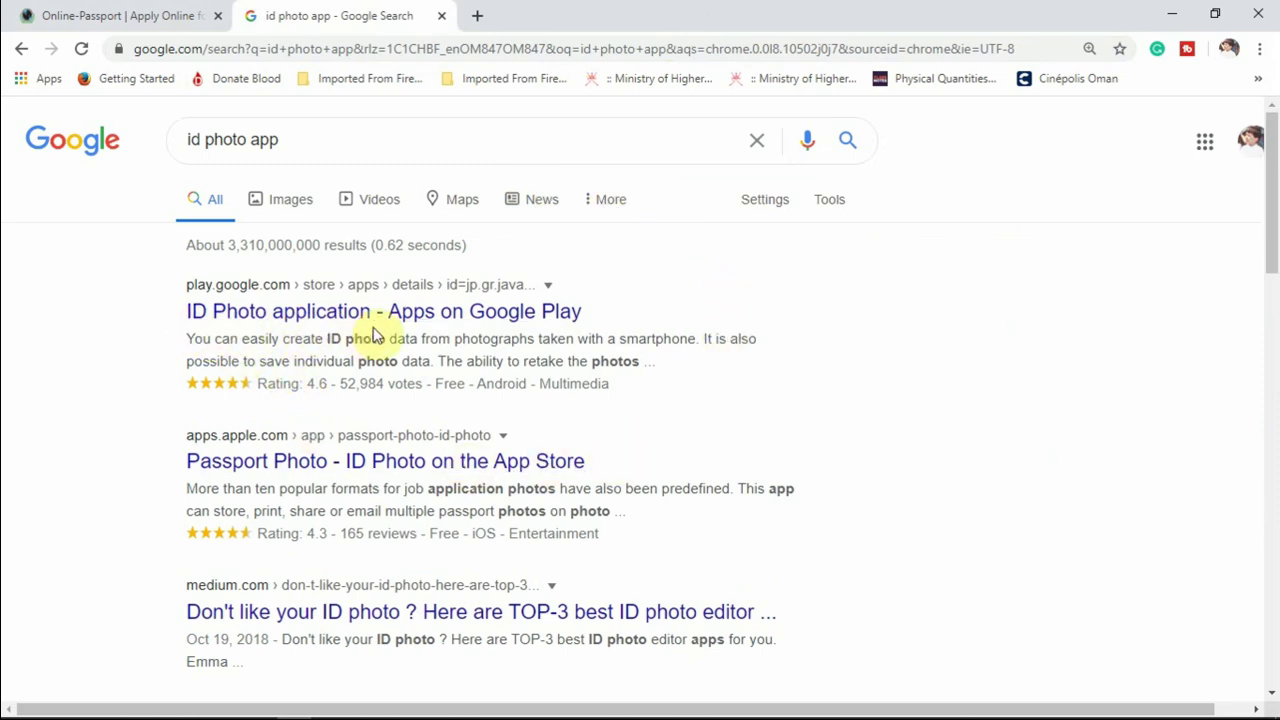
Browse the Google Play ID Photo application listing, then close that tab.
click(314, 316)
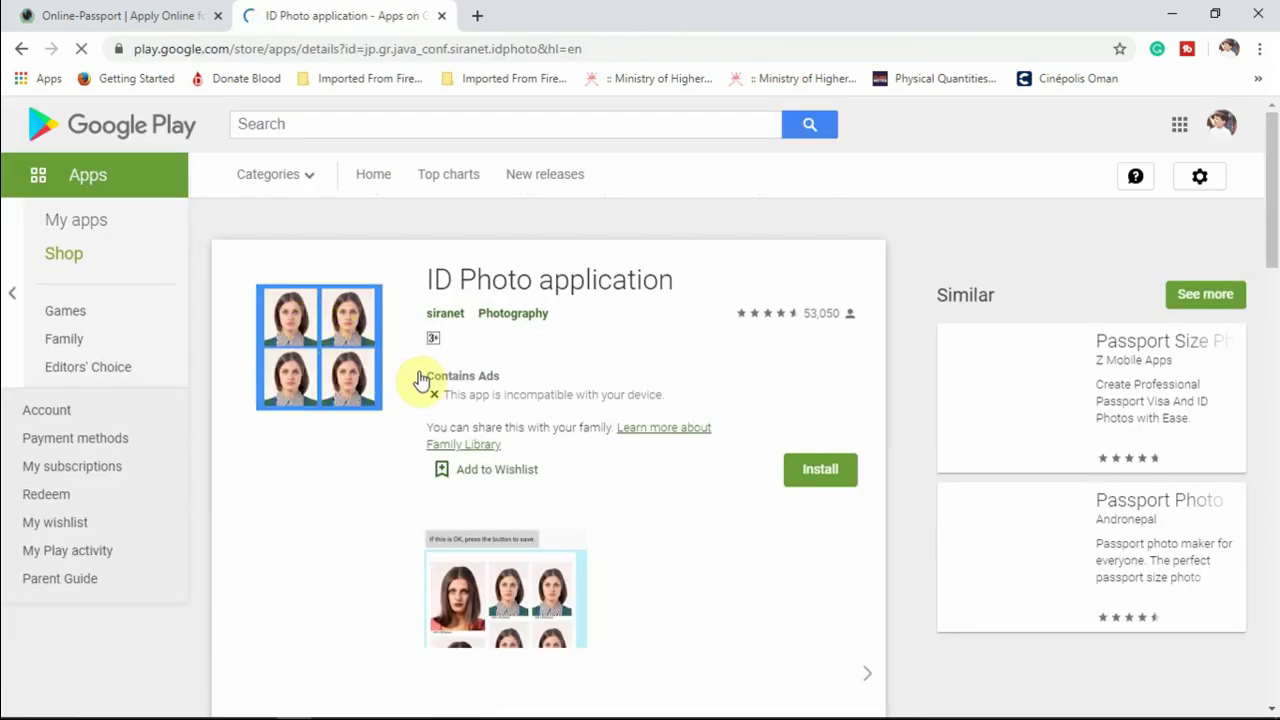
scroll(452, 400, down, 2)
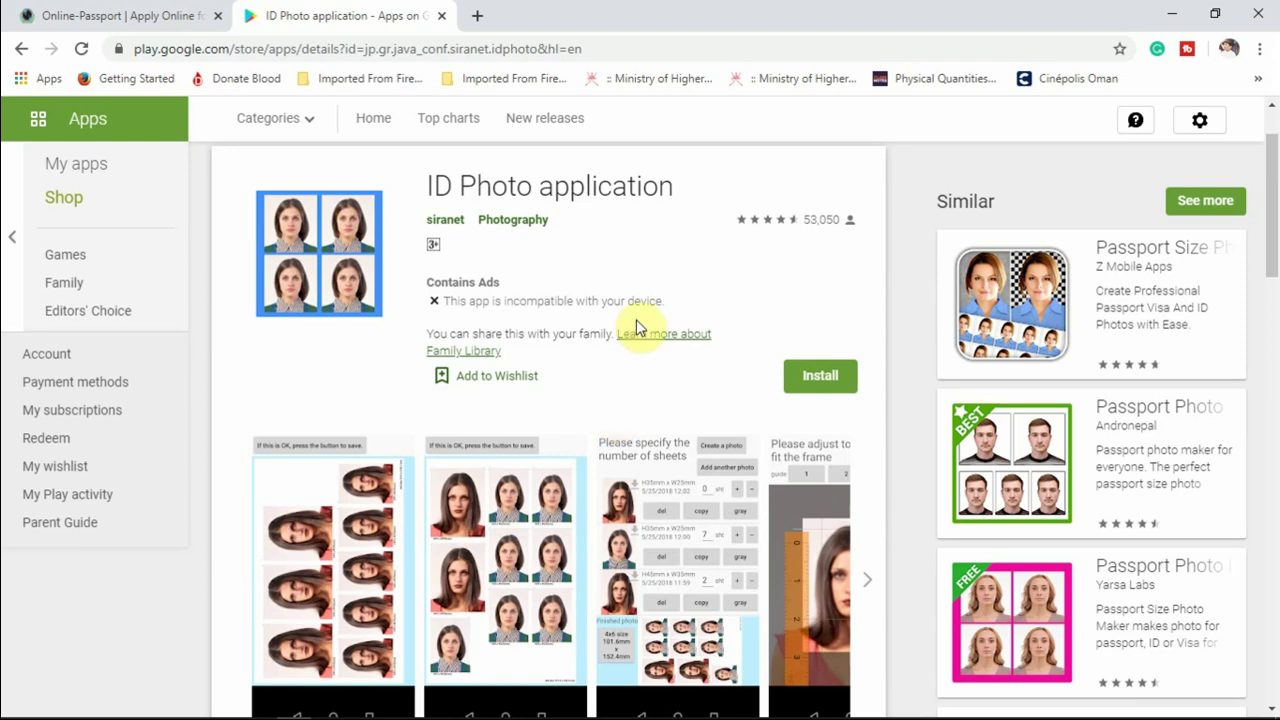
scroll(378, 370, down, 3)
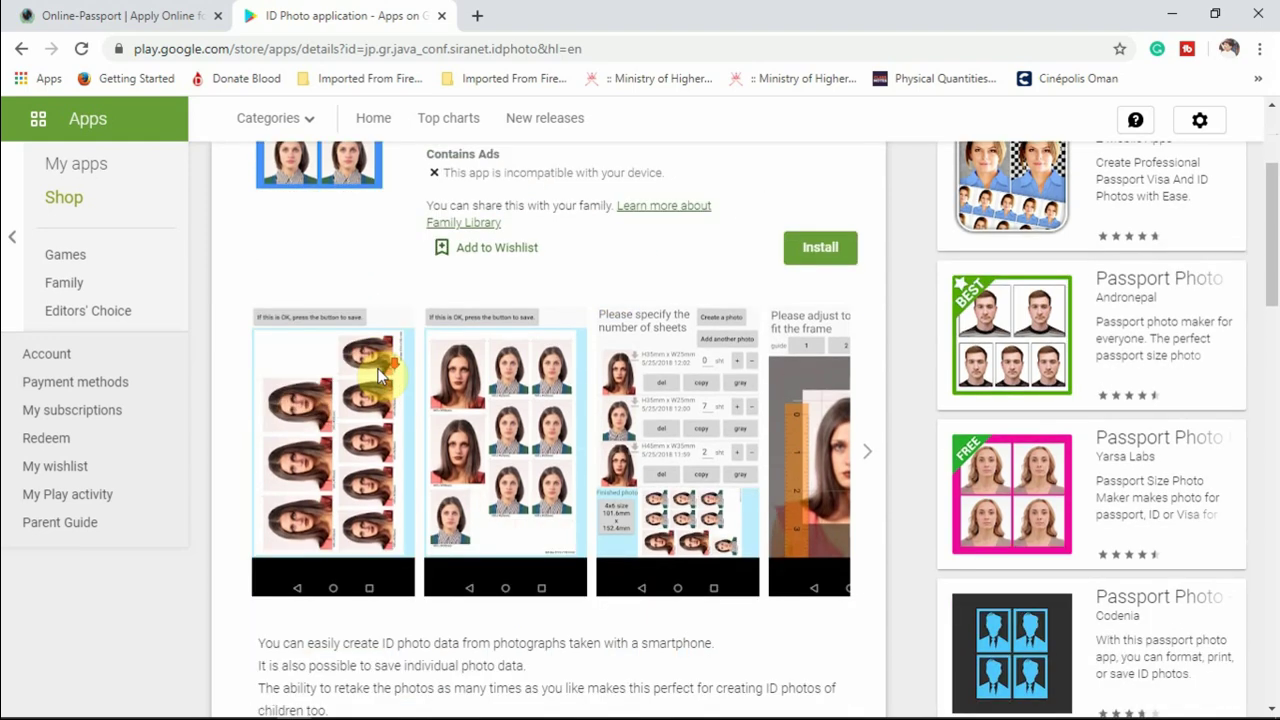
scroll(378, 375, up, 4)
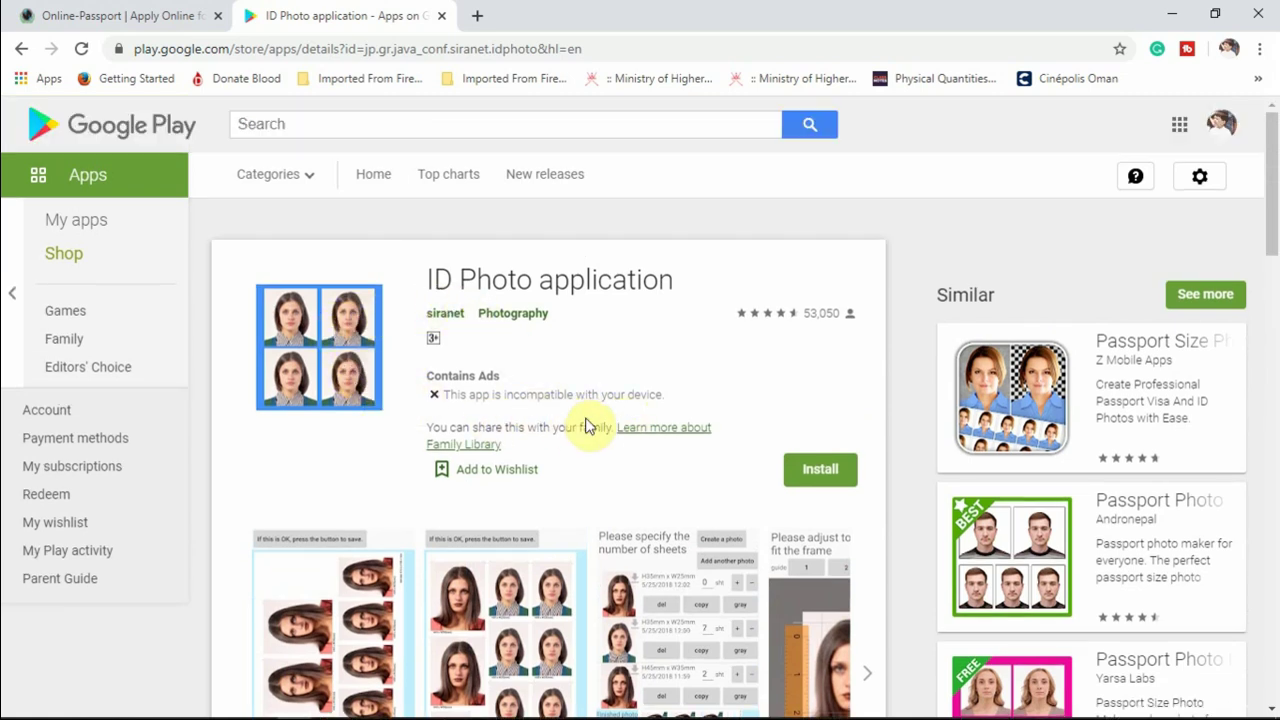
scroll(588, 425, down, 1)
scroll(400, 337, up, 1)
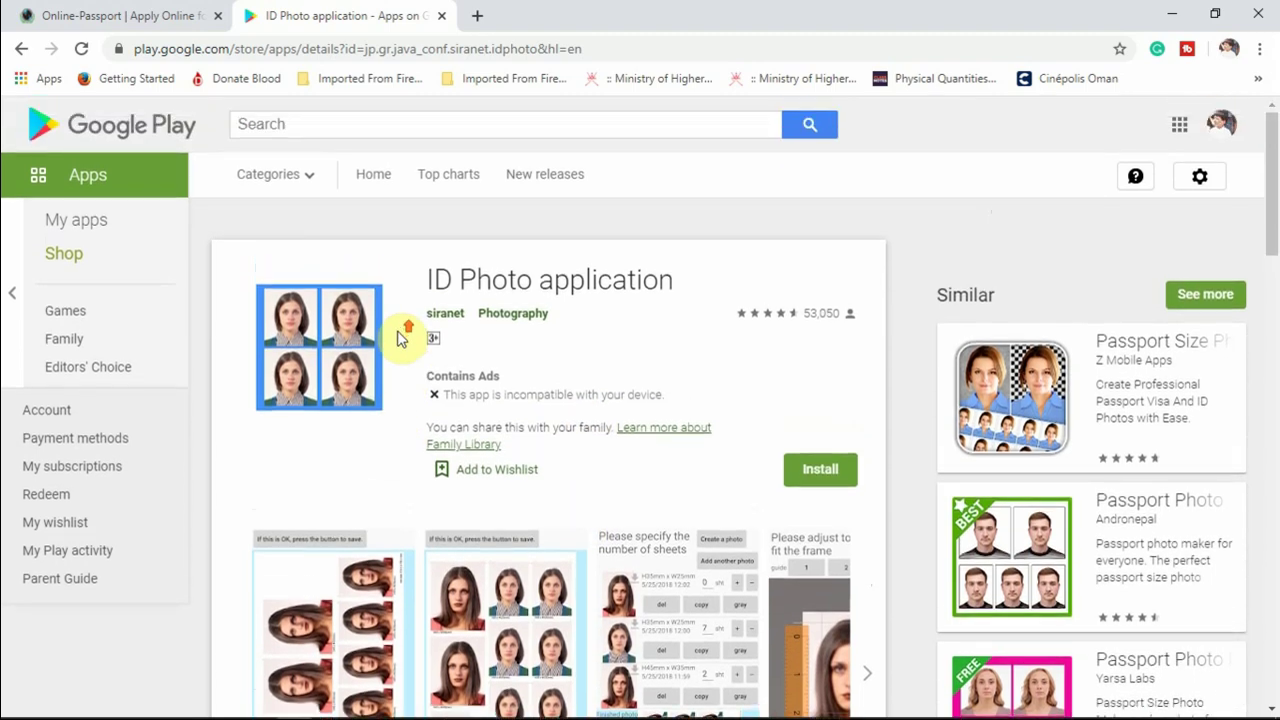
click(441, 16)
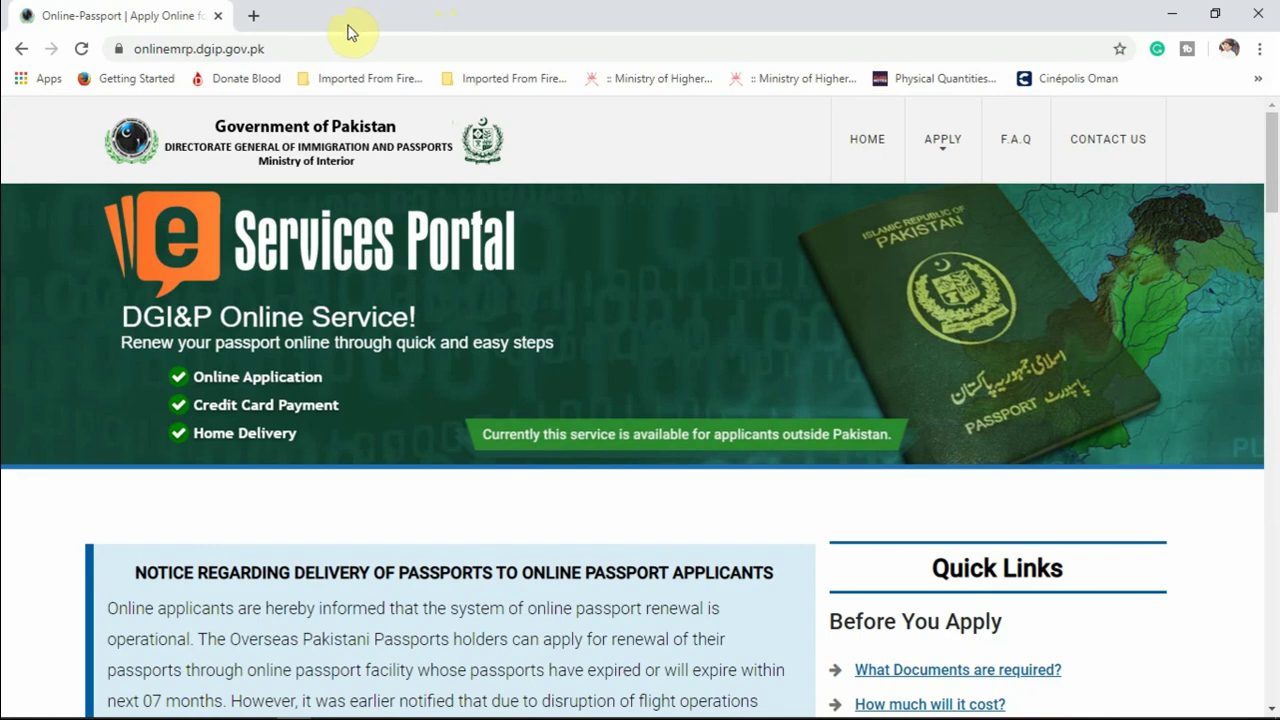
Go through GET STARTED to the Create a New e-Services Portal Account form.
scroll(412, 374, down, 3)
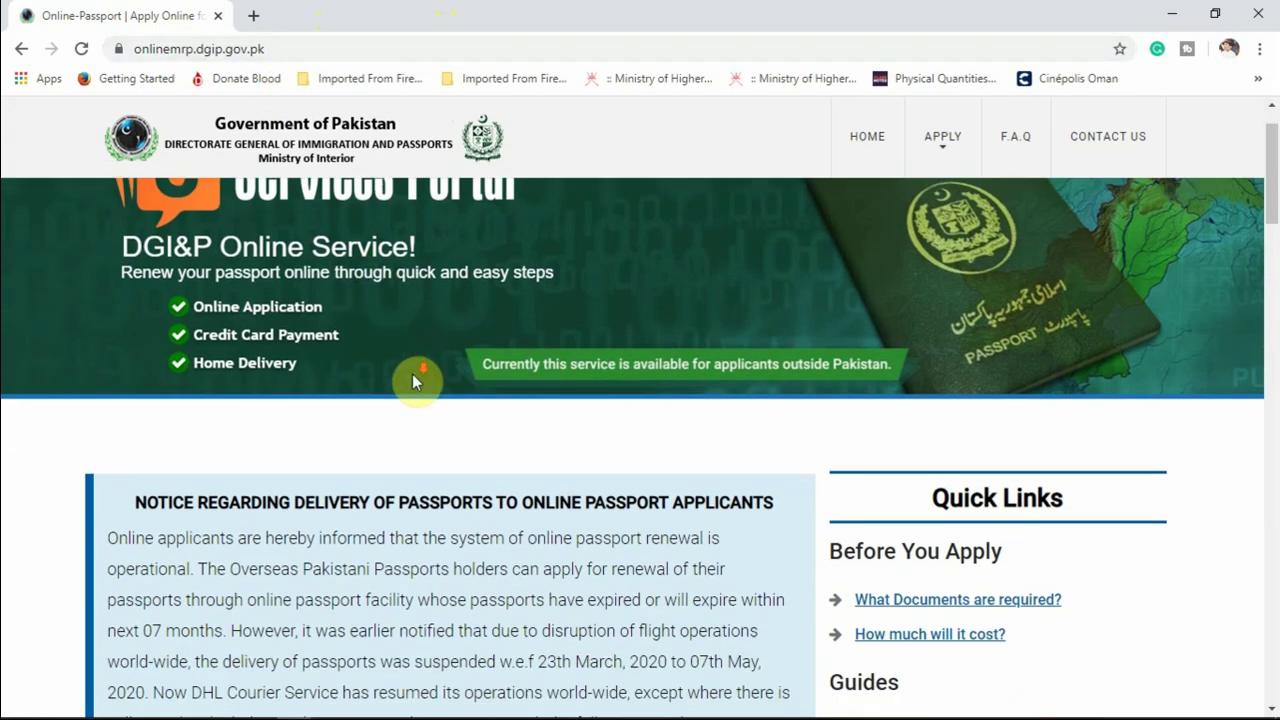
scroll(412, 374, down, 10)
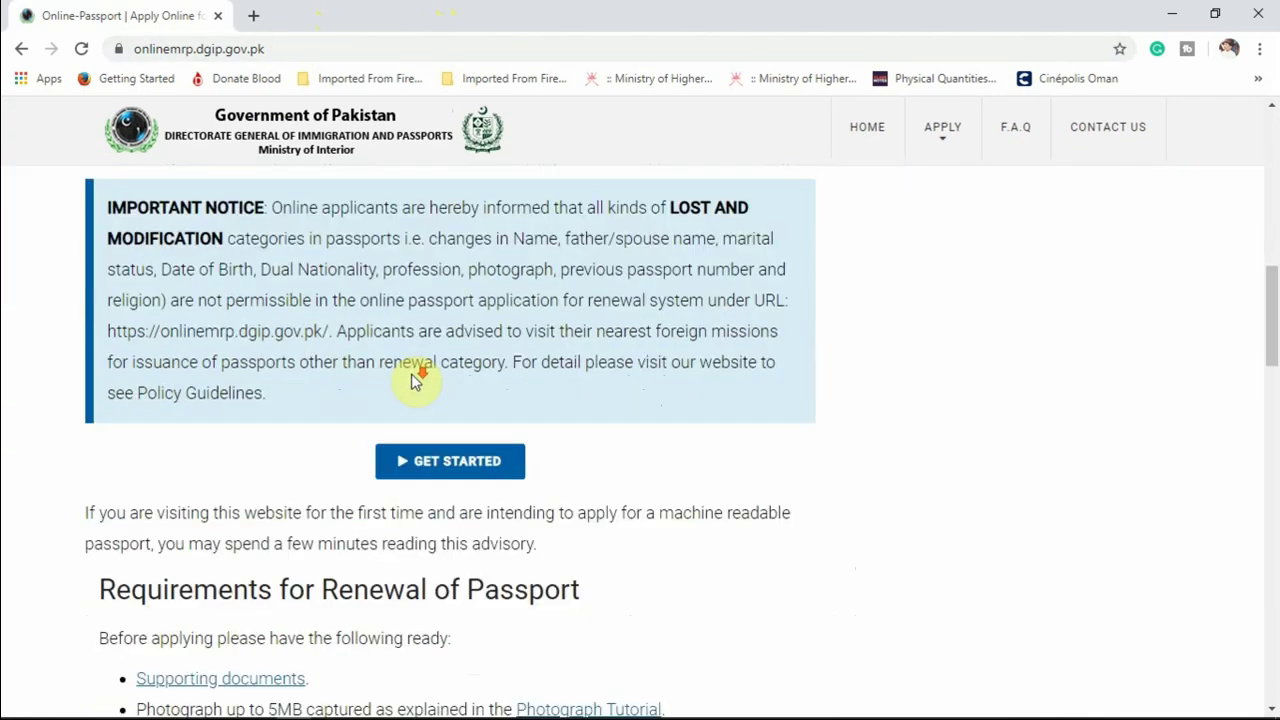
scroll(271, 286, up, 1)
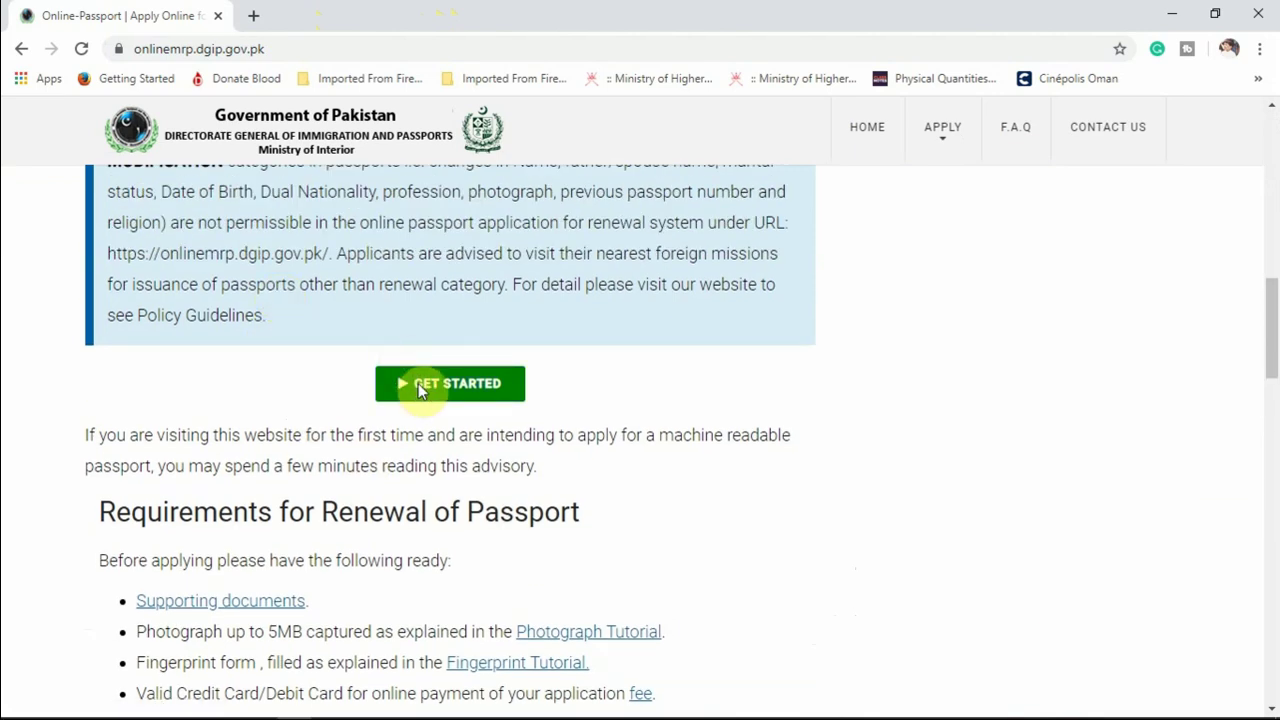
click(420, 390)
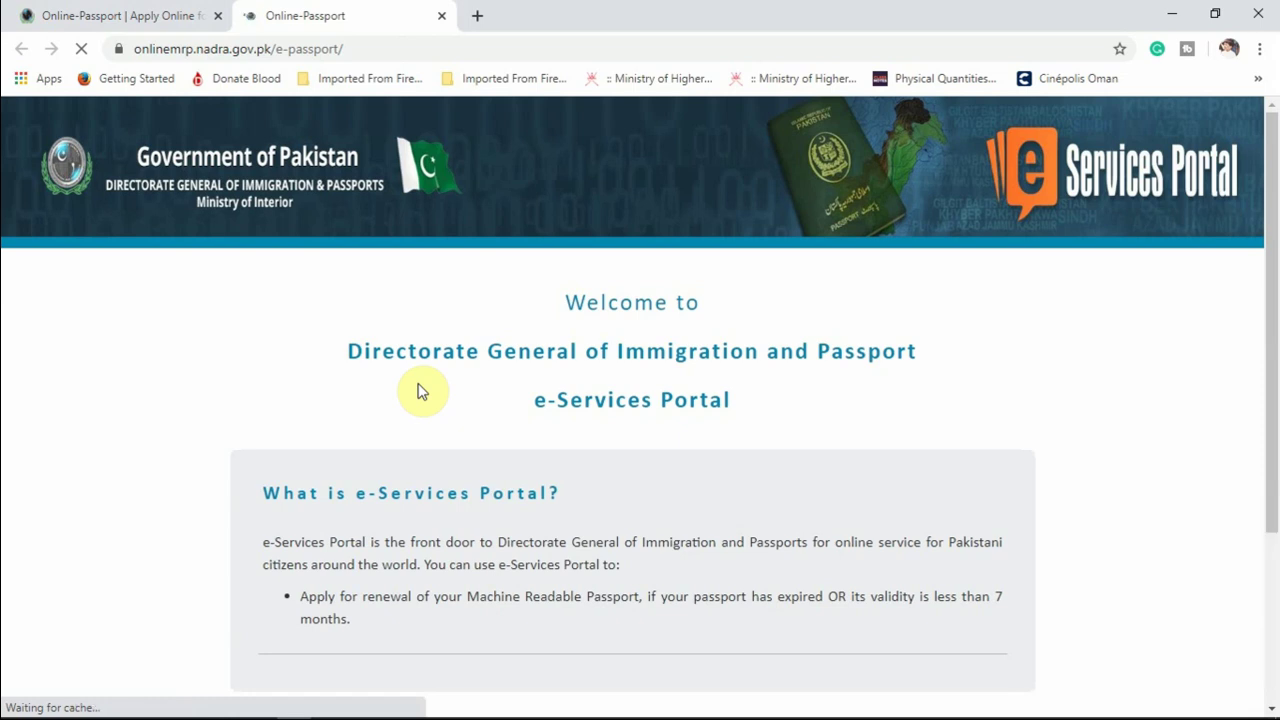
scroll(487, 406, down, 3)
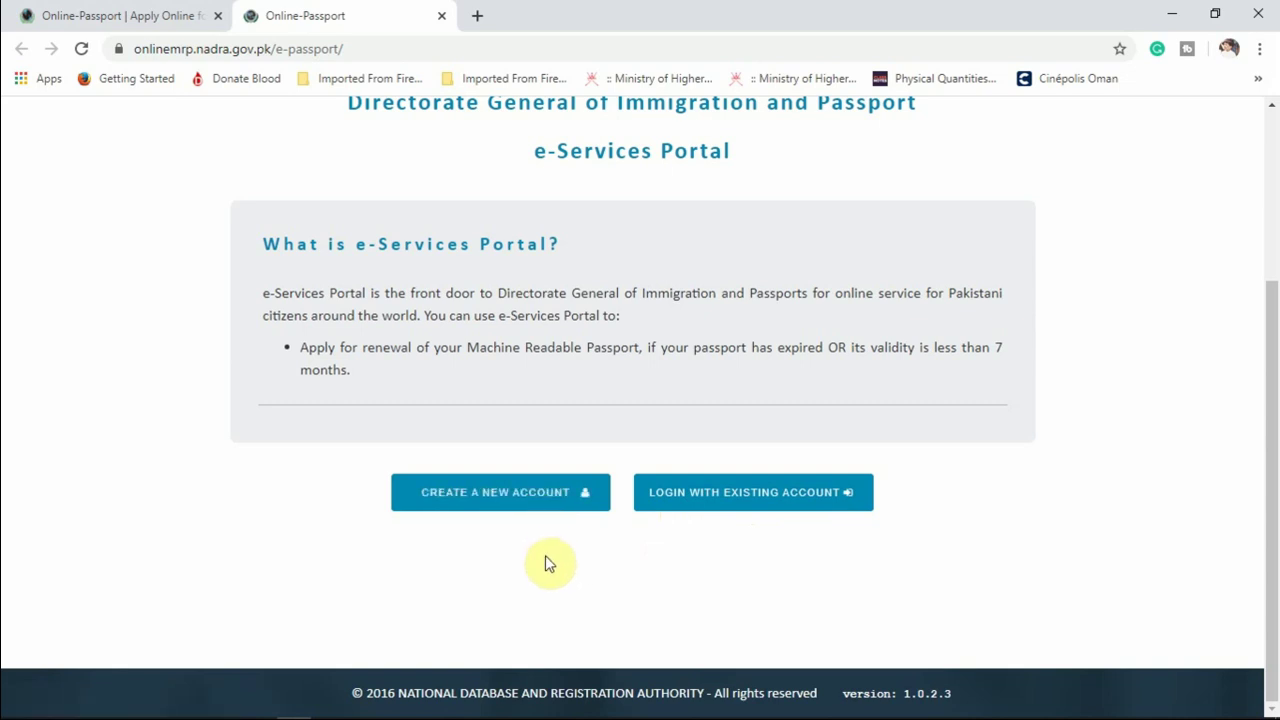
click(485, 510)
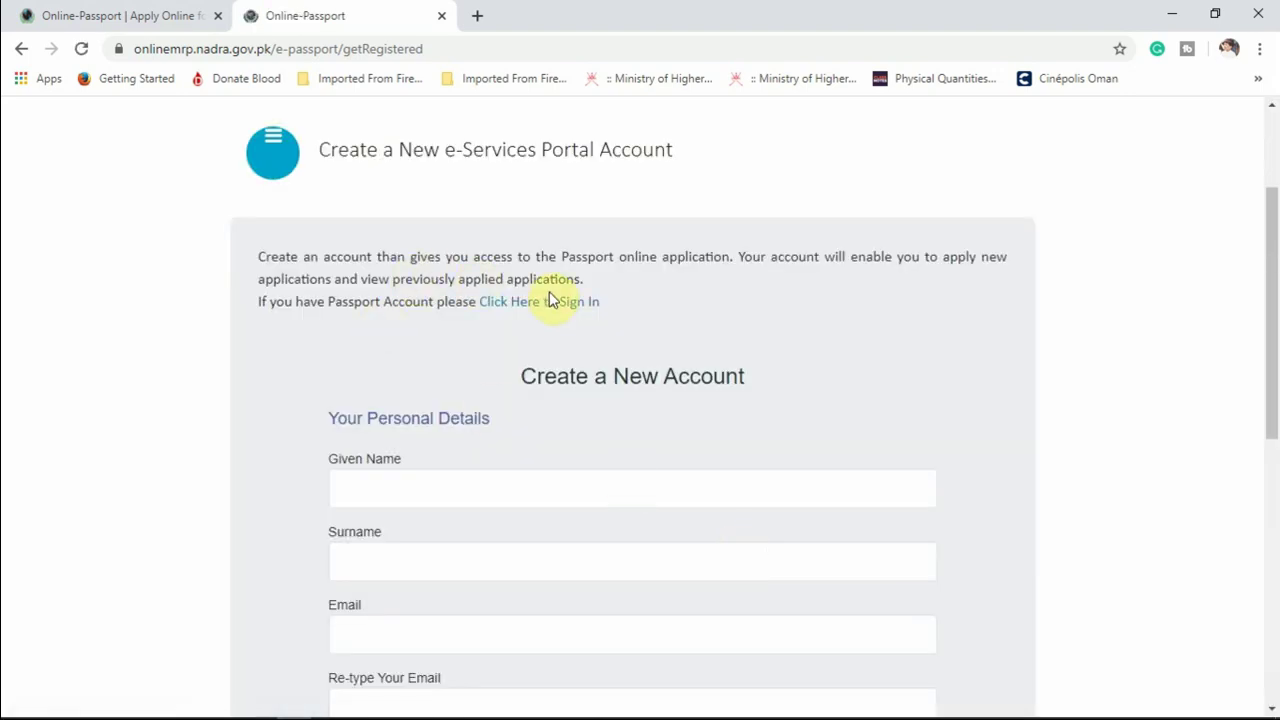
Fill in the applicant's given name, surname, and e-mail address entered twice.
scroll(451, 360, down, 2)
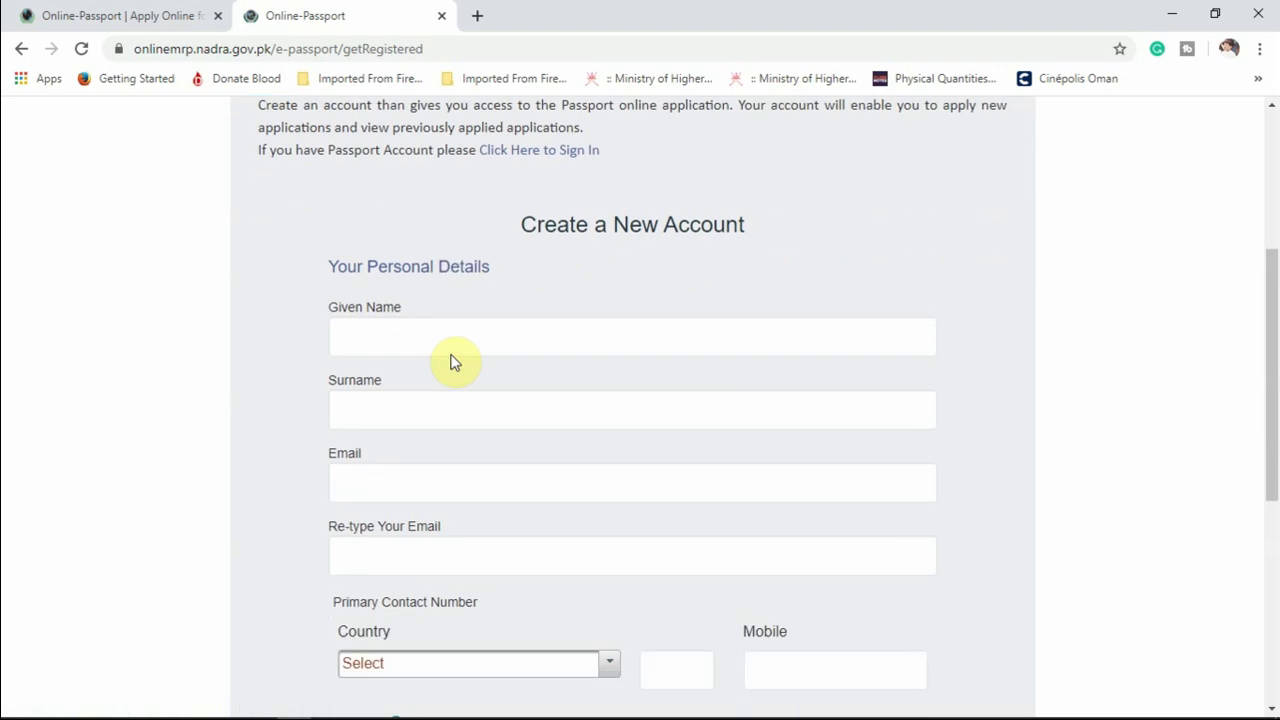
click(385, 301)
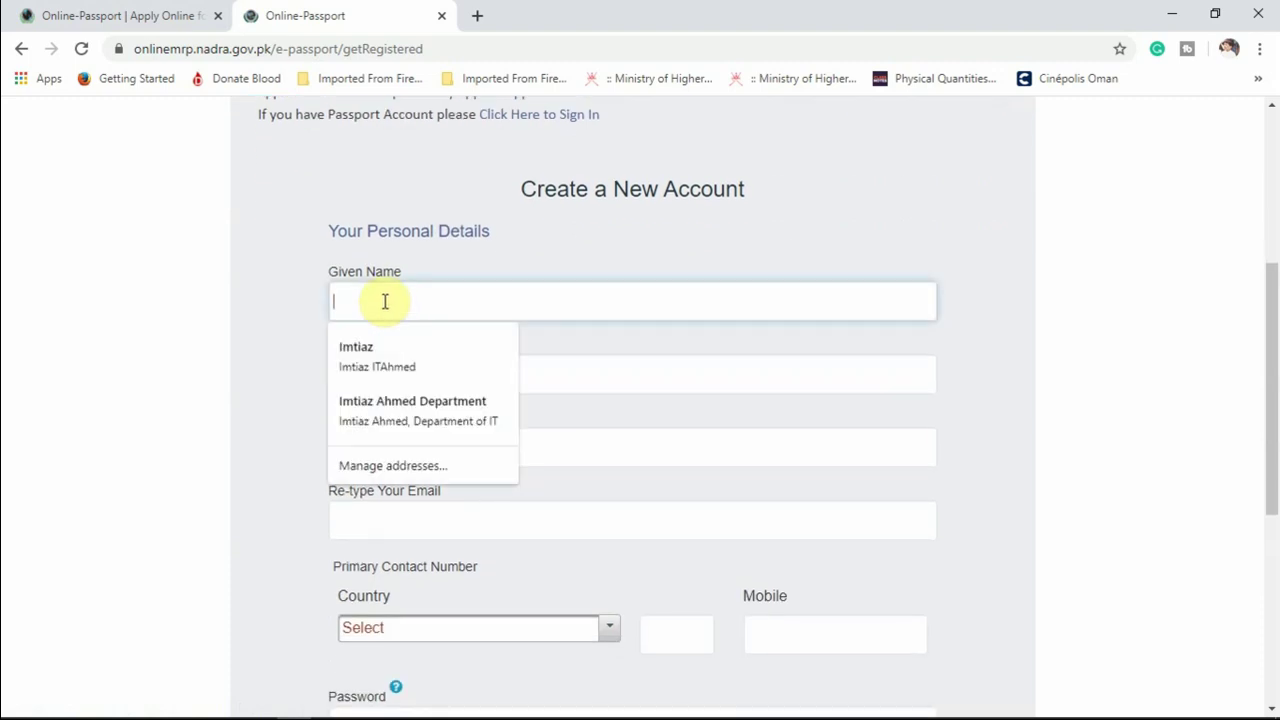
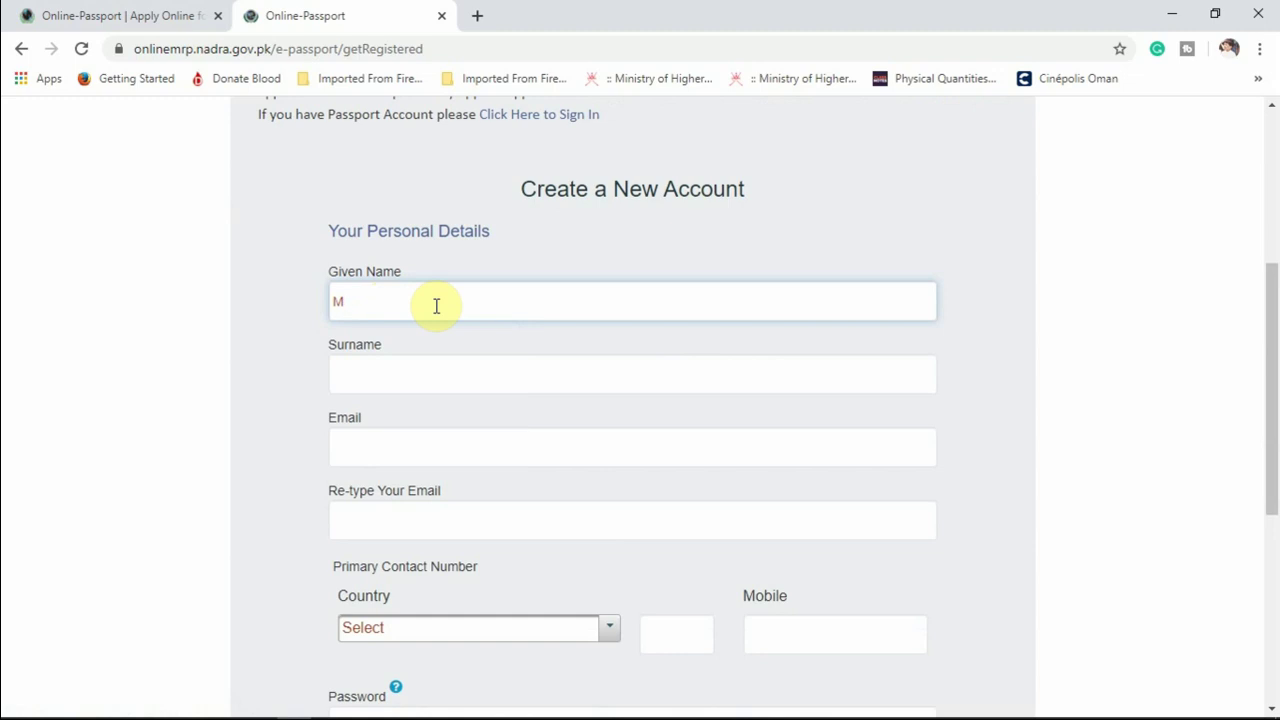
click(381, 377)
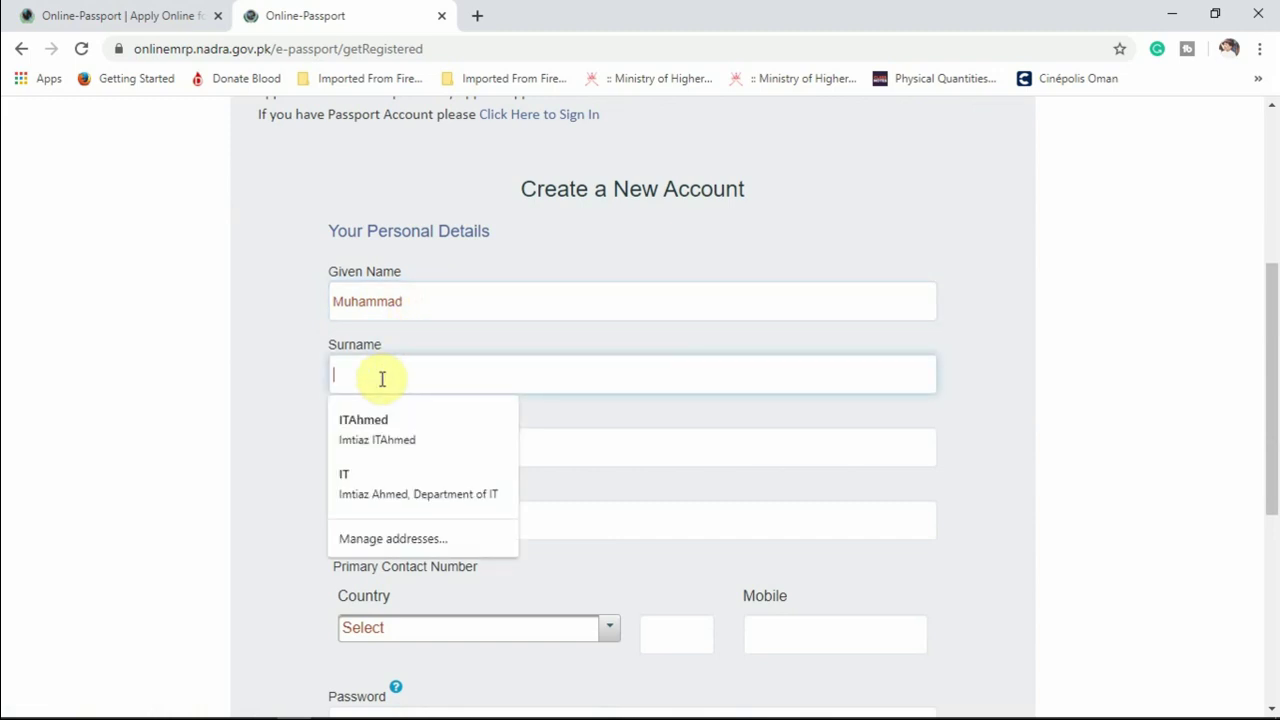
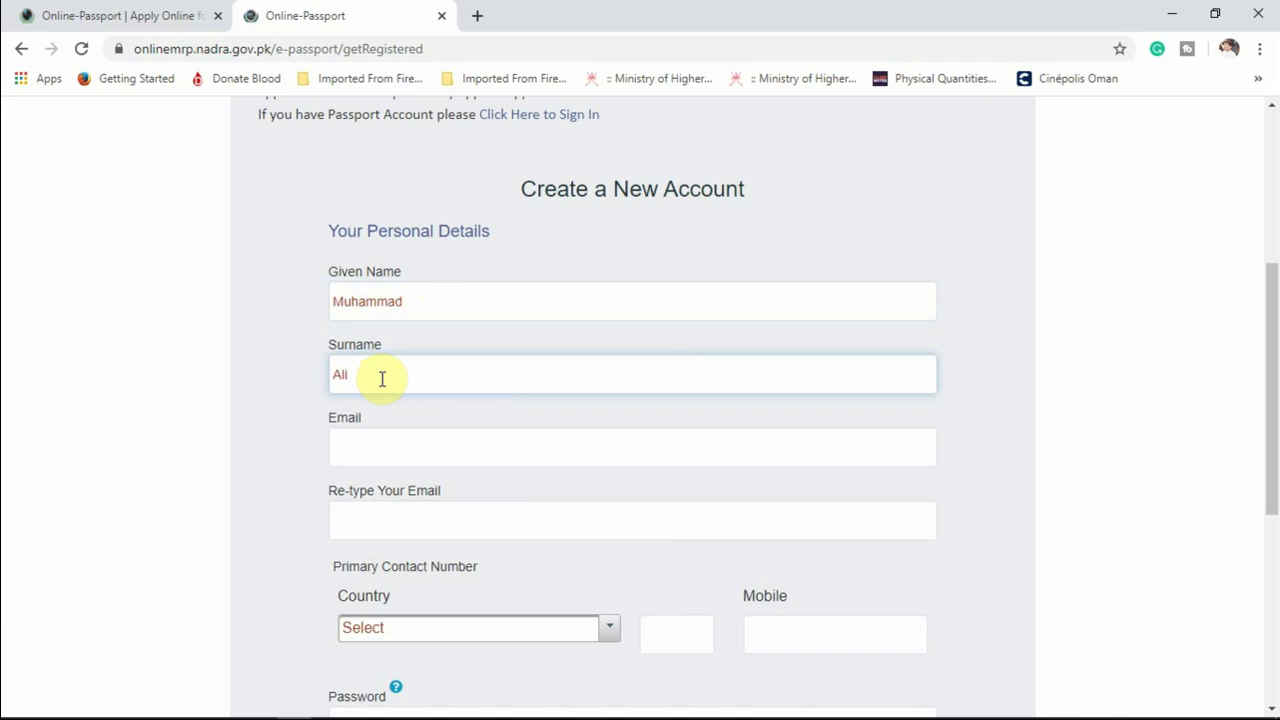
click(375, 451)
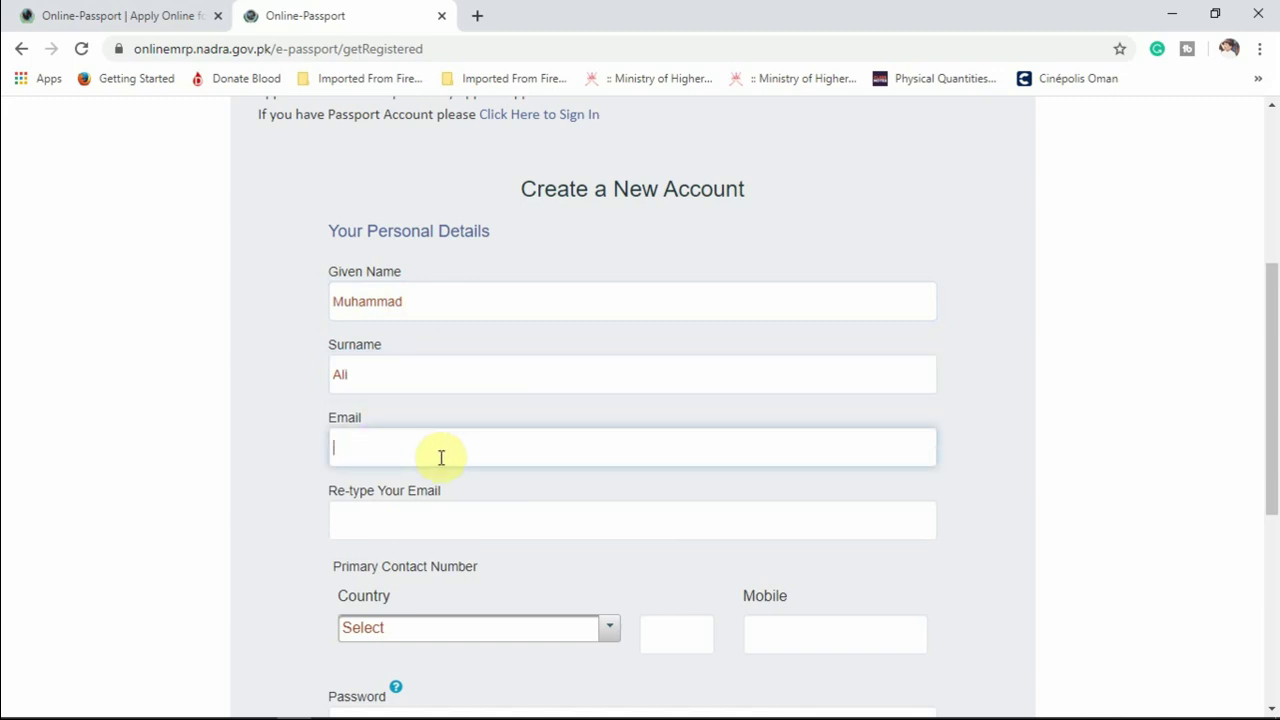
click(435, 519)
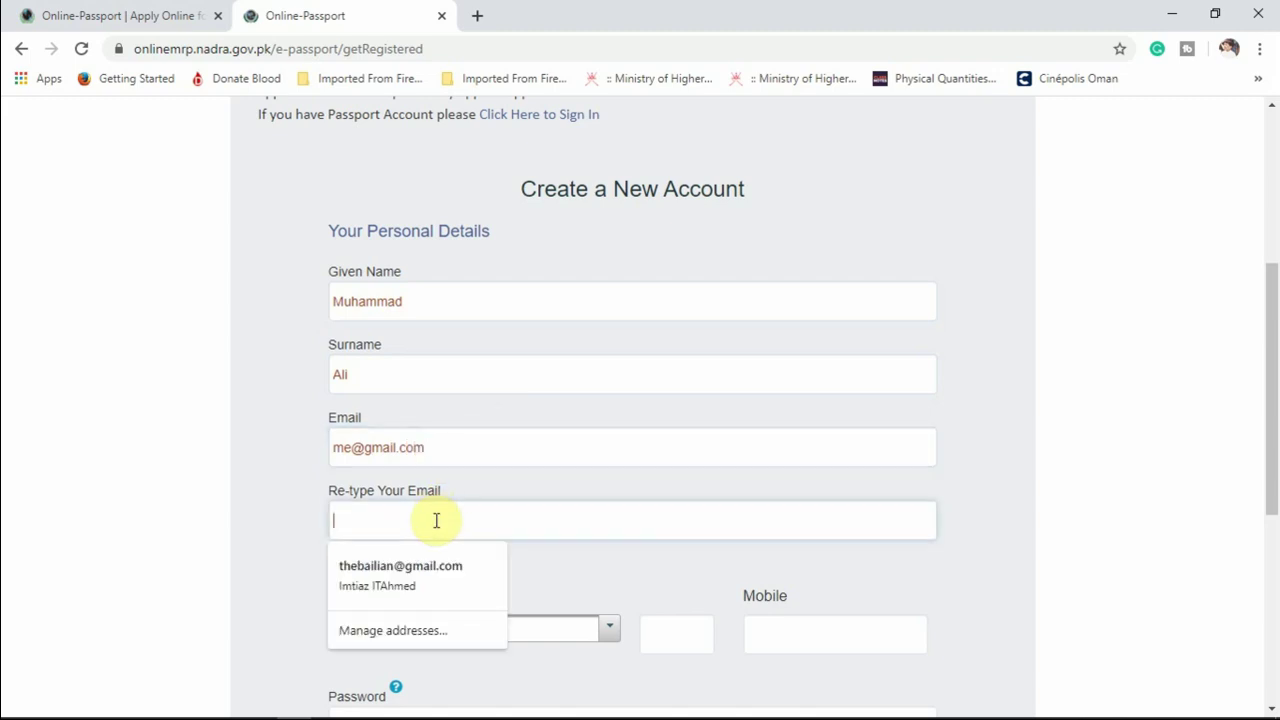
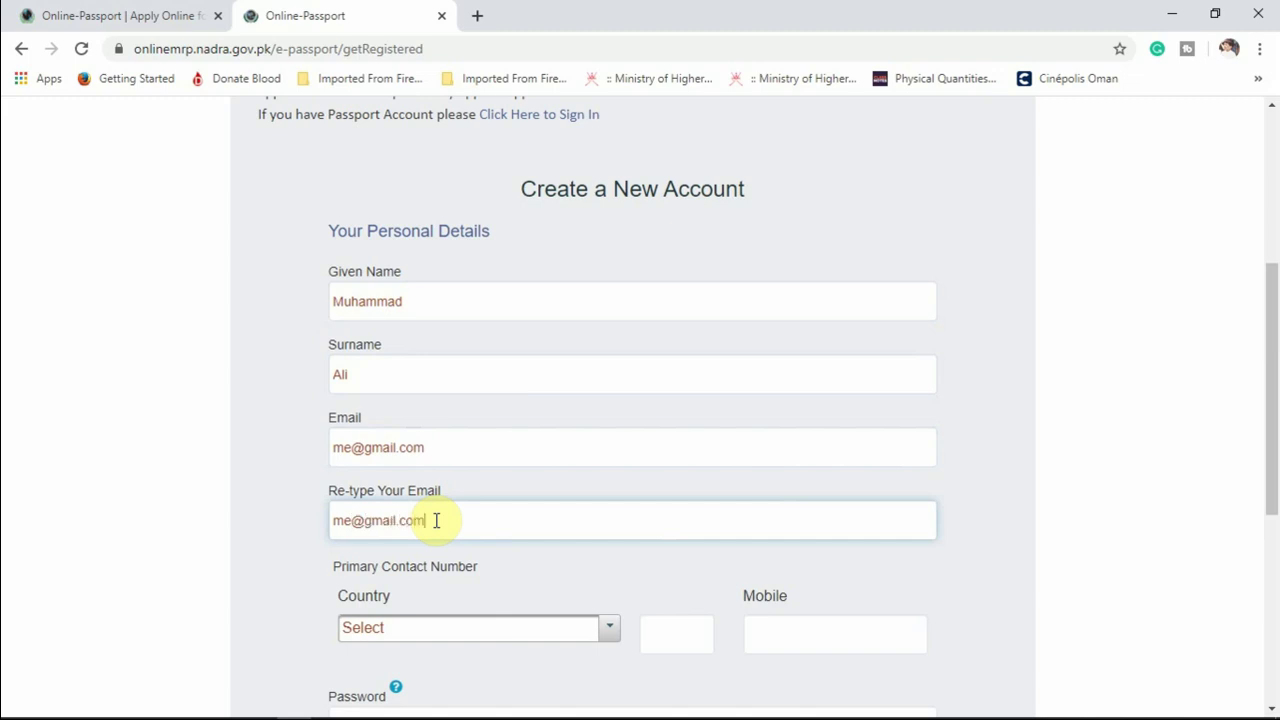
Choose Oman as the contact number's country, correcting an earlier Pakistan selection.
scroll(650, 572, down, 1)
click(609, 538)
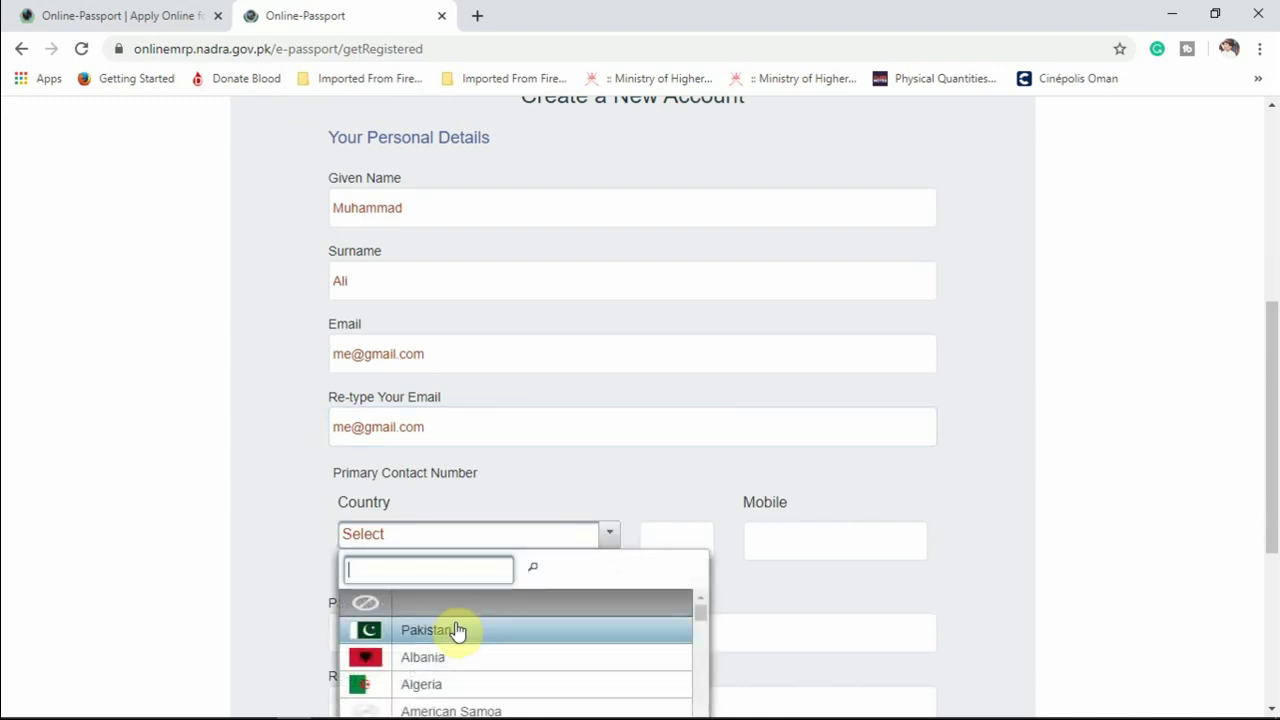
scroll(617, 475, down, 1)
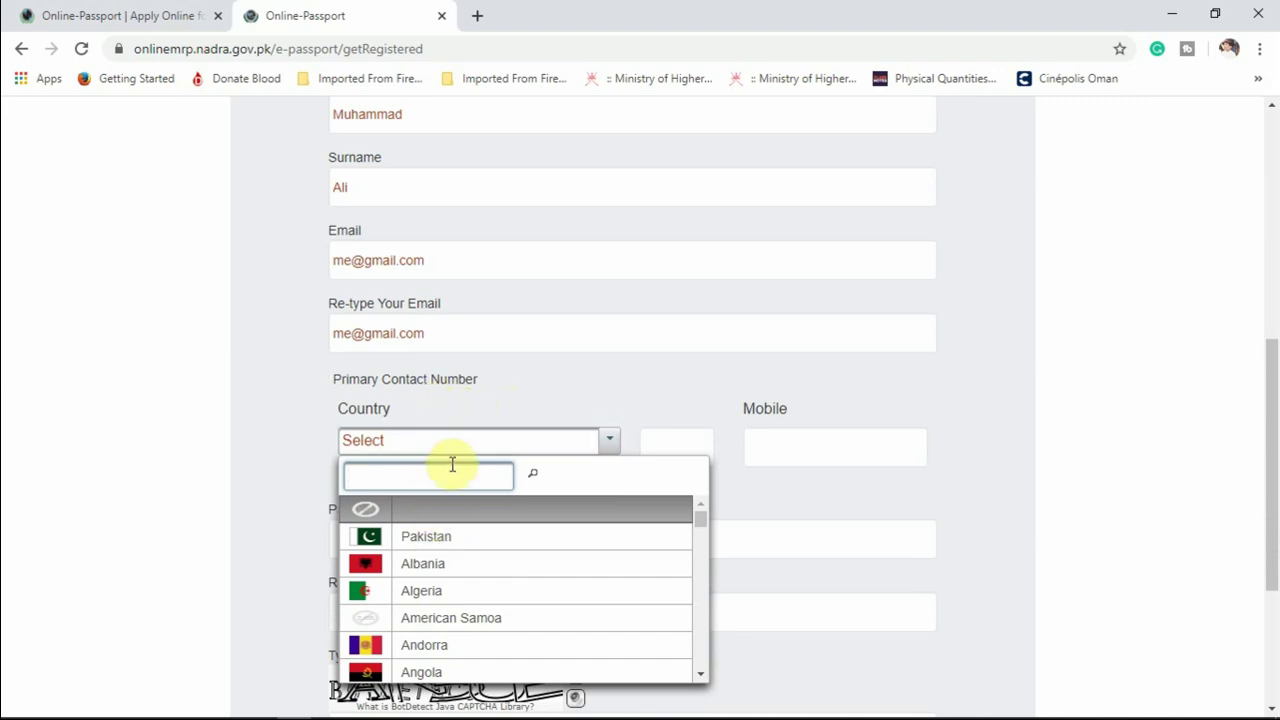
text(9)
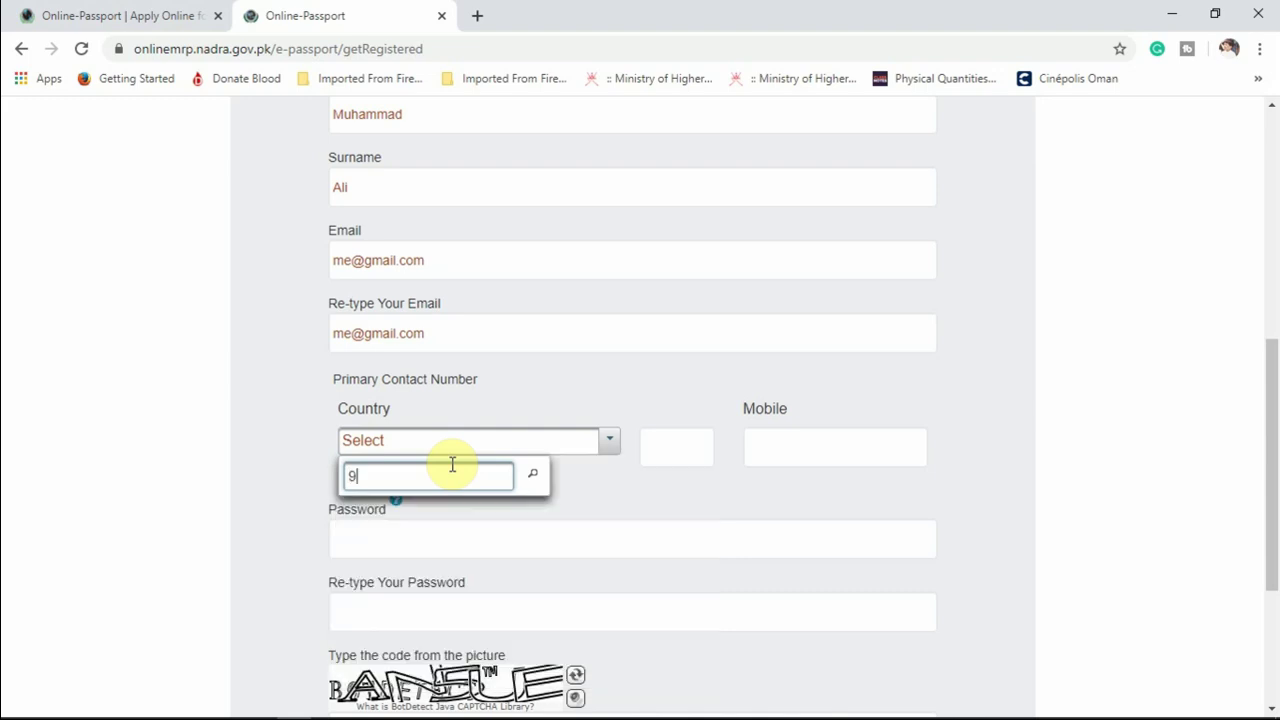
text(553288)
key(BackSpace)
key(BackSpace)
click(260, 424)
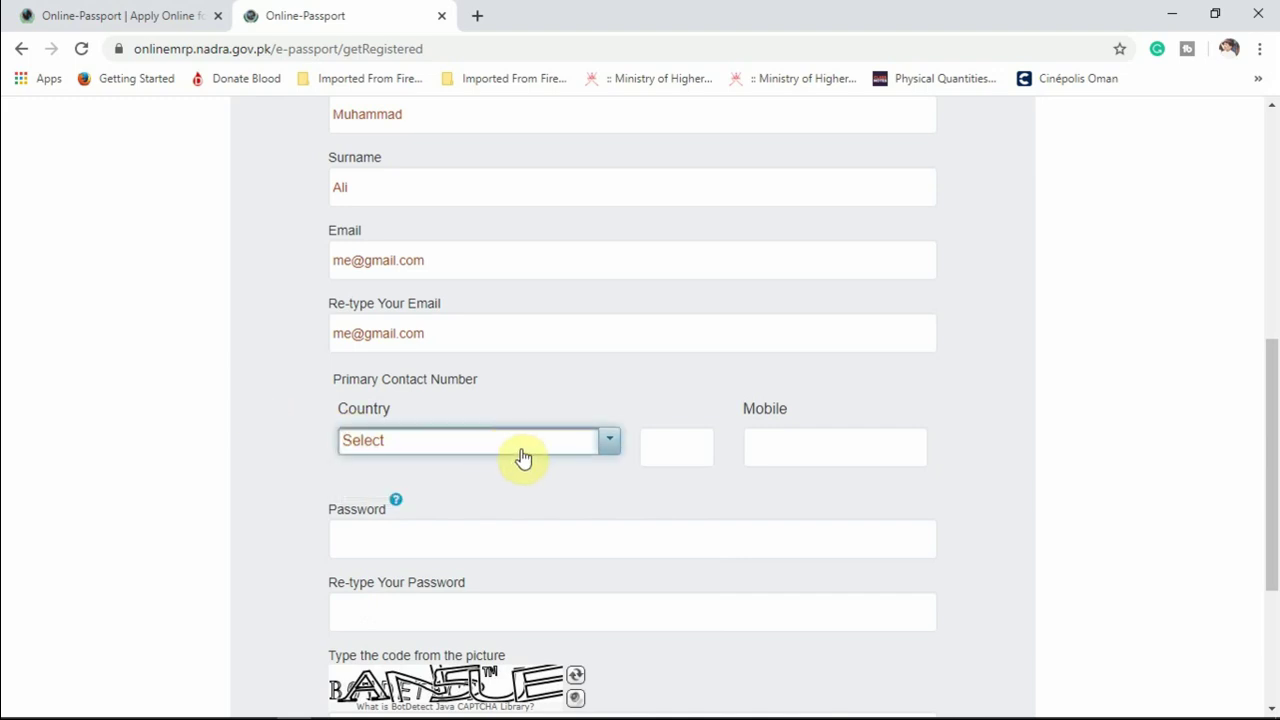
click(558, 460)
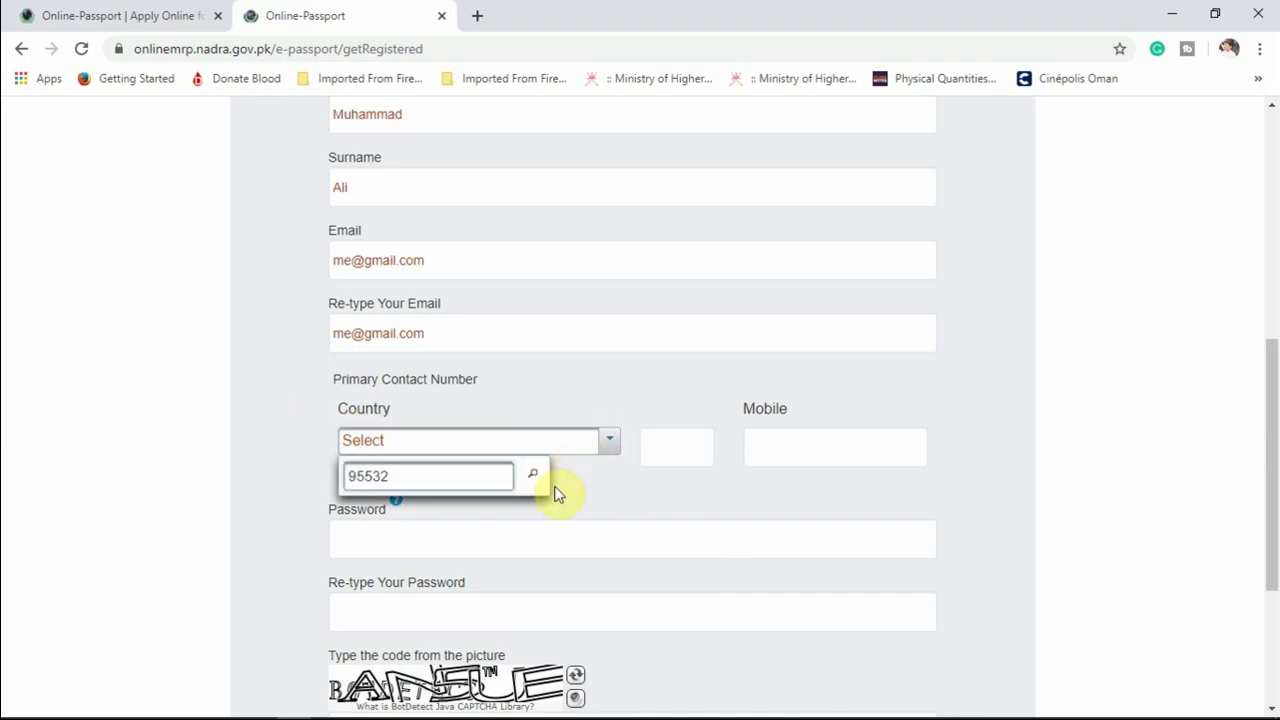
key(BackSpace)
key(BackSpace)
key(BackSpace)
key(BackSpace)
key(BackSpace)
text(+)
key(BackSpace)
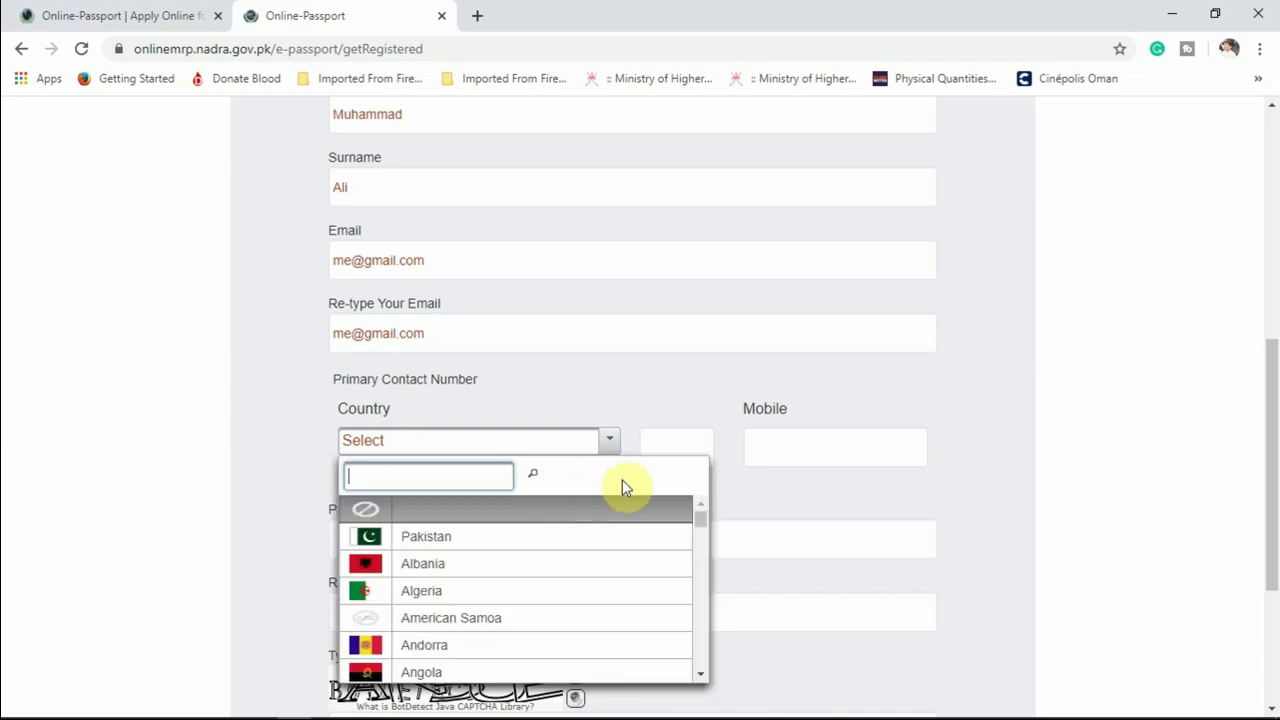
click(466, 535)
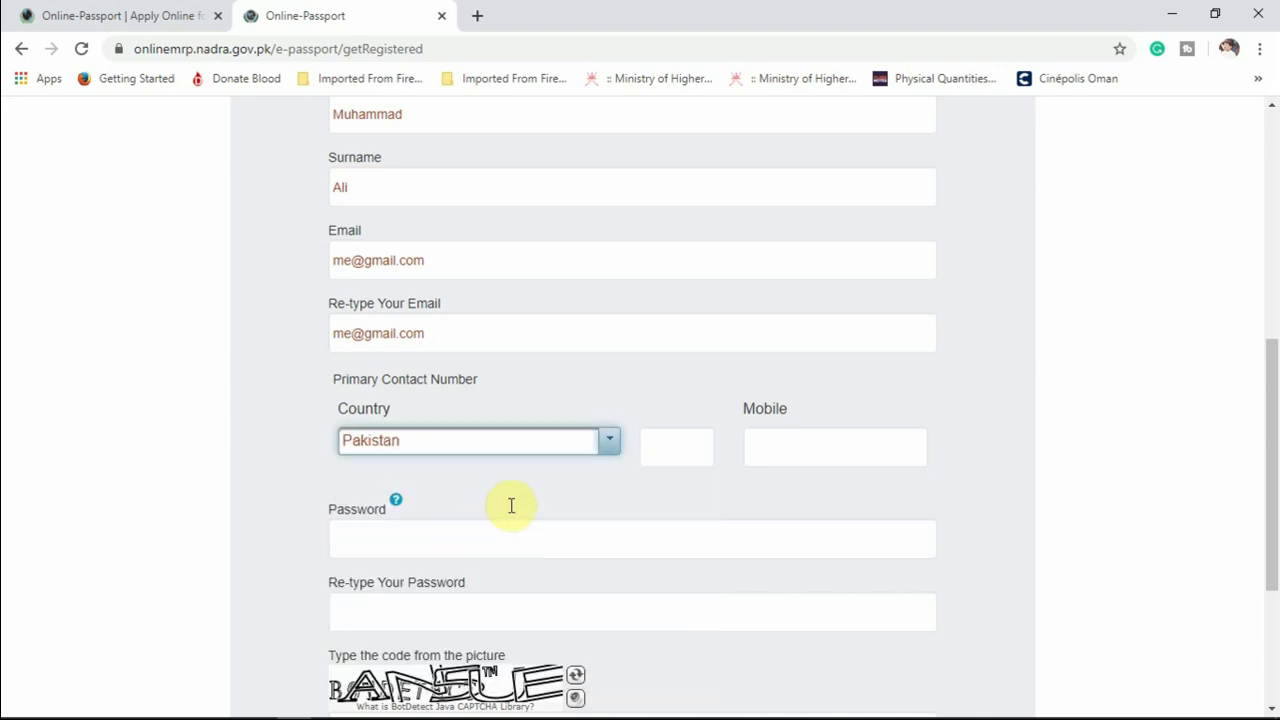
click(610, 449)
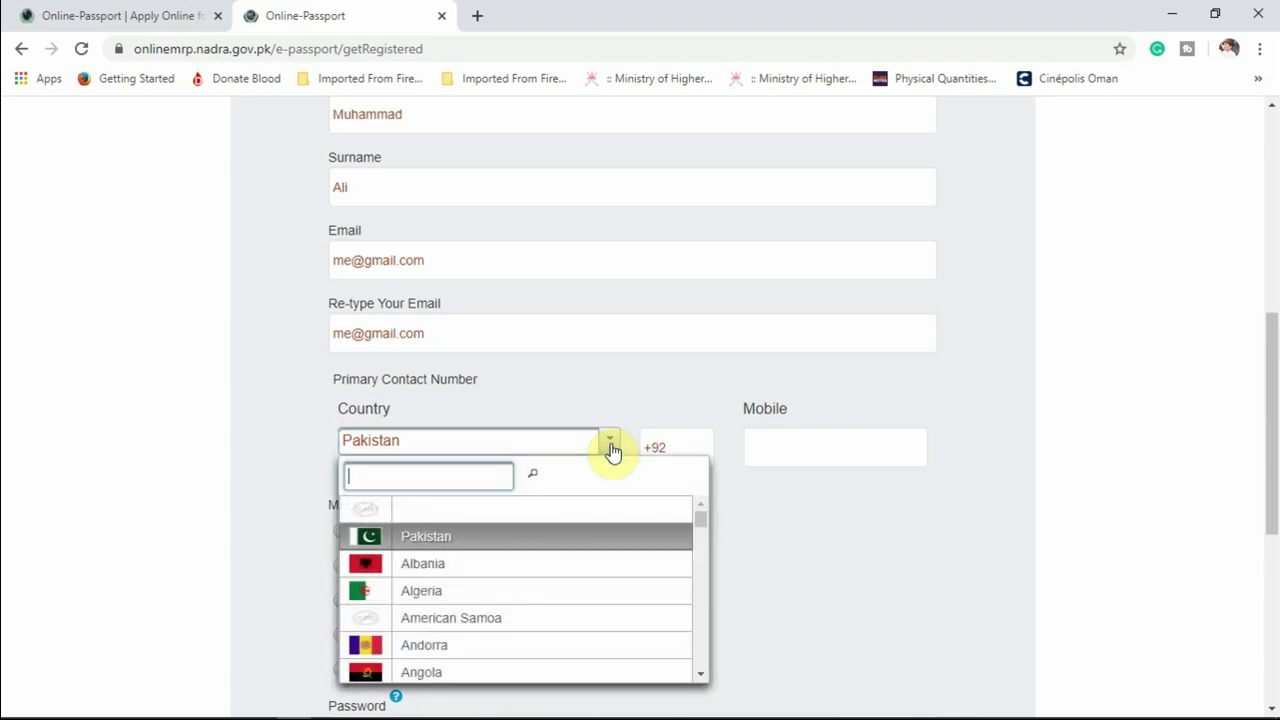
text(o)
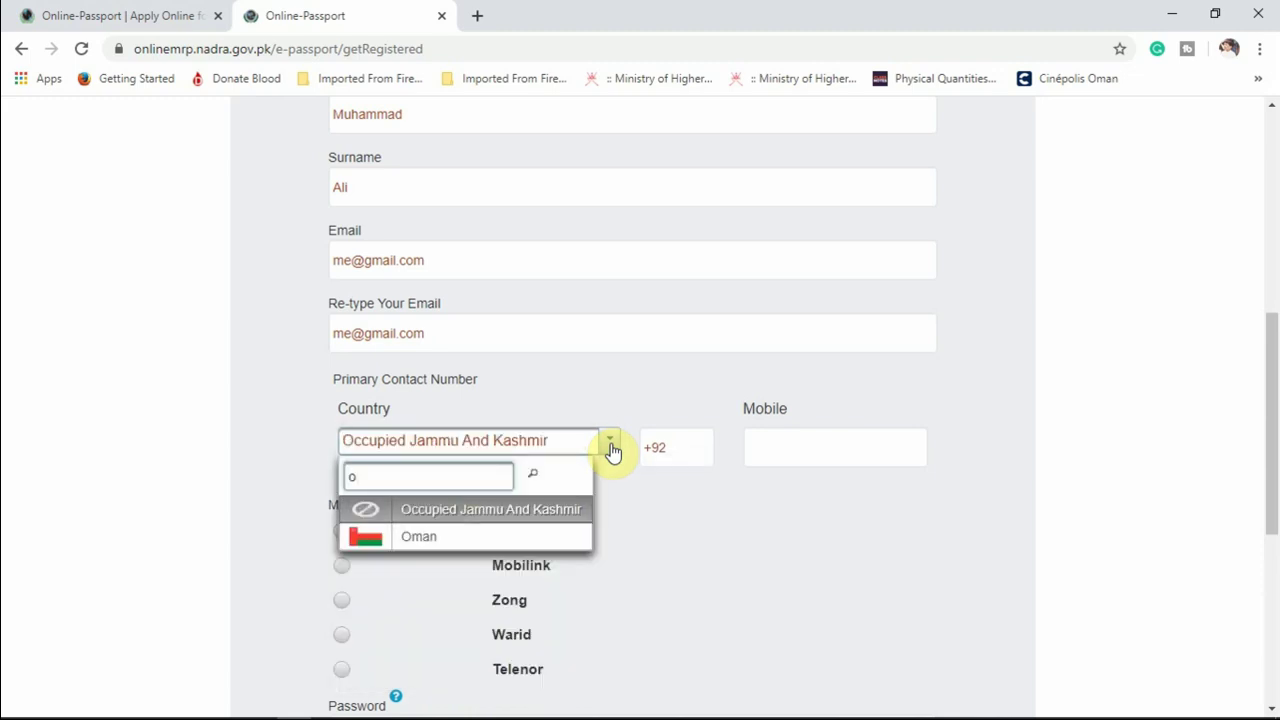
click(459, 545)
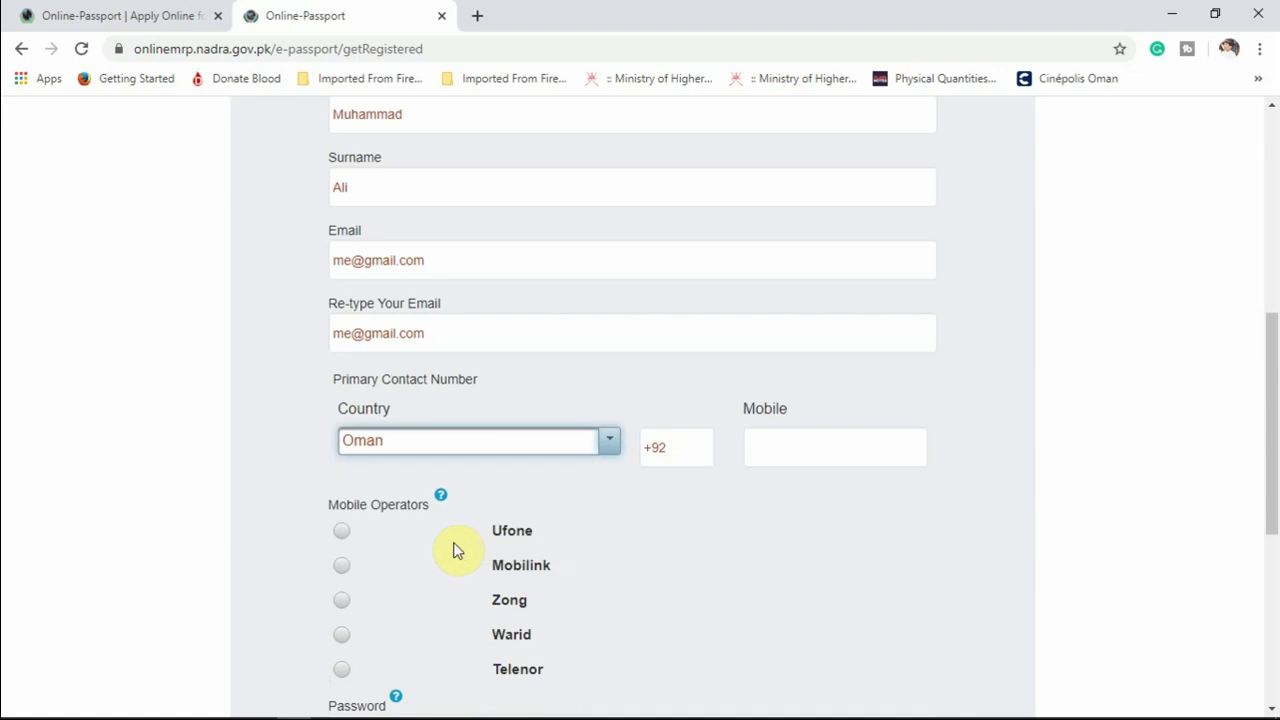
Enter the applicant's mobile number and move on to the password field.
click(789, 448)
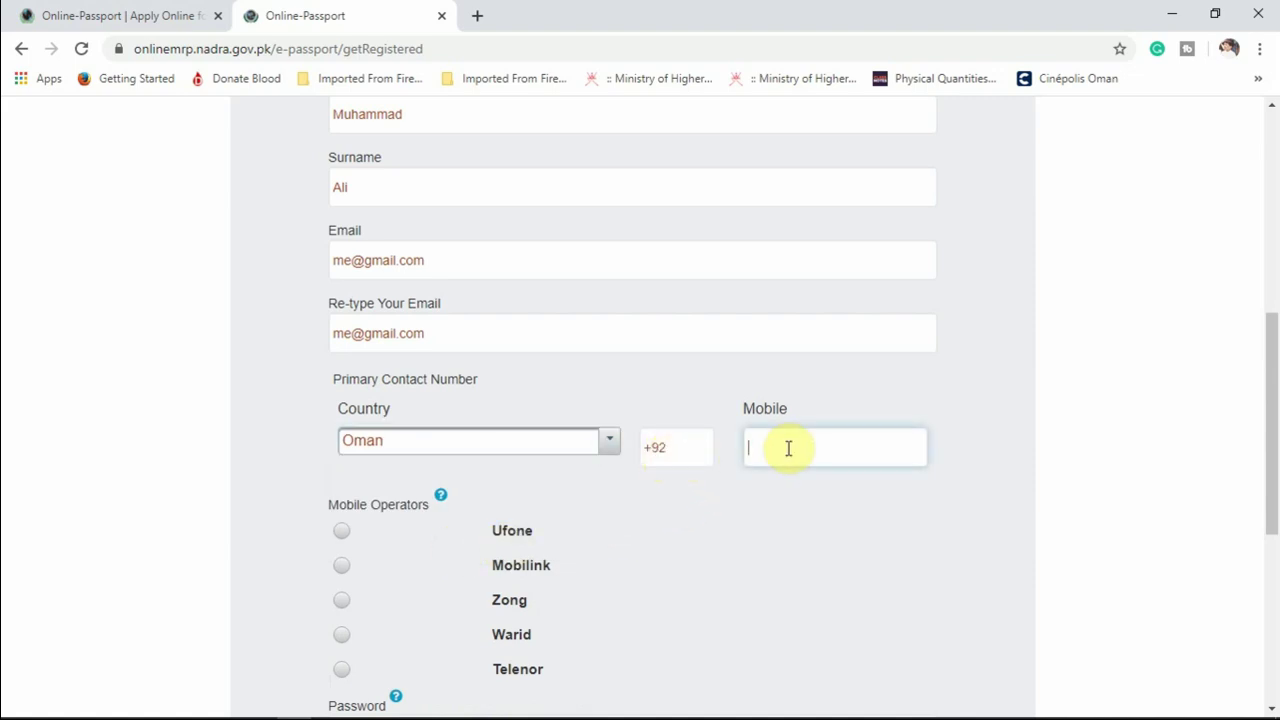
click(680, 448)
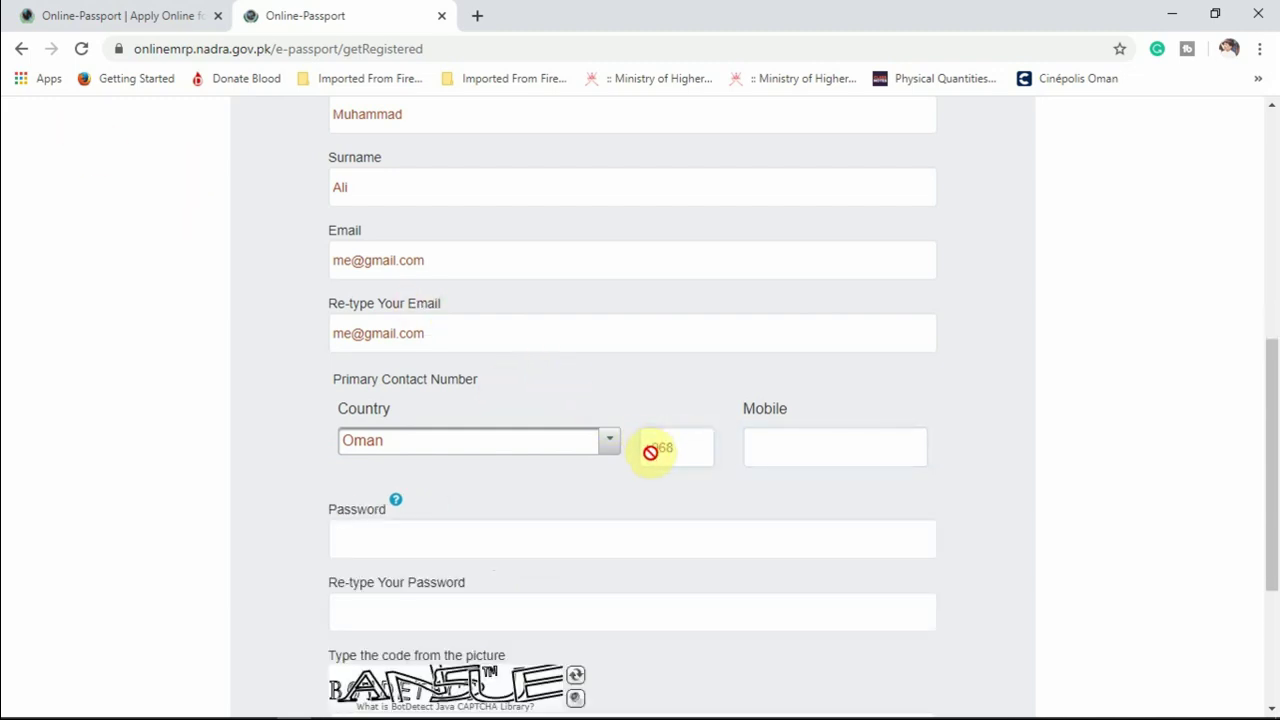
click(830, 460)
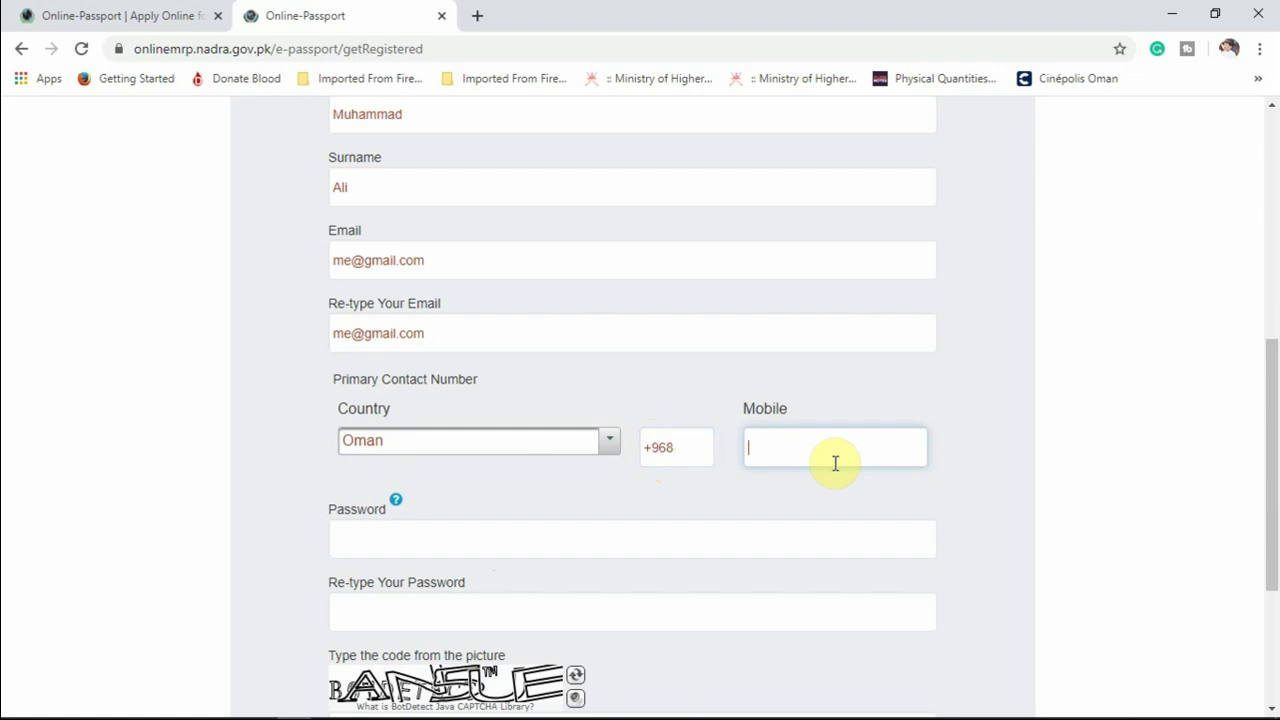
text(1234567)
click(631, 543)
scroll(631, 543, down, 2)
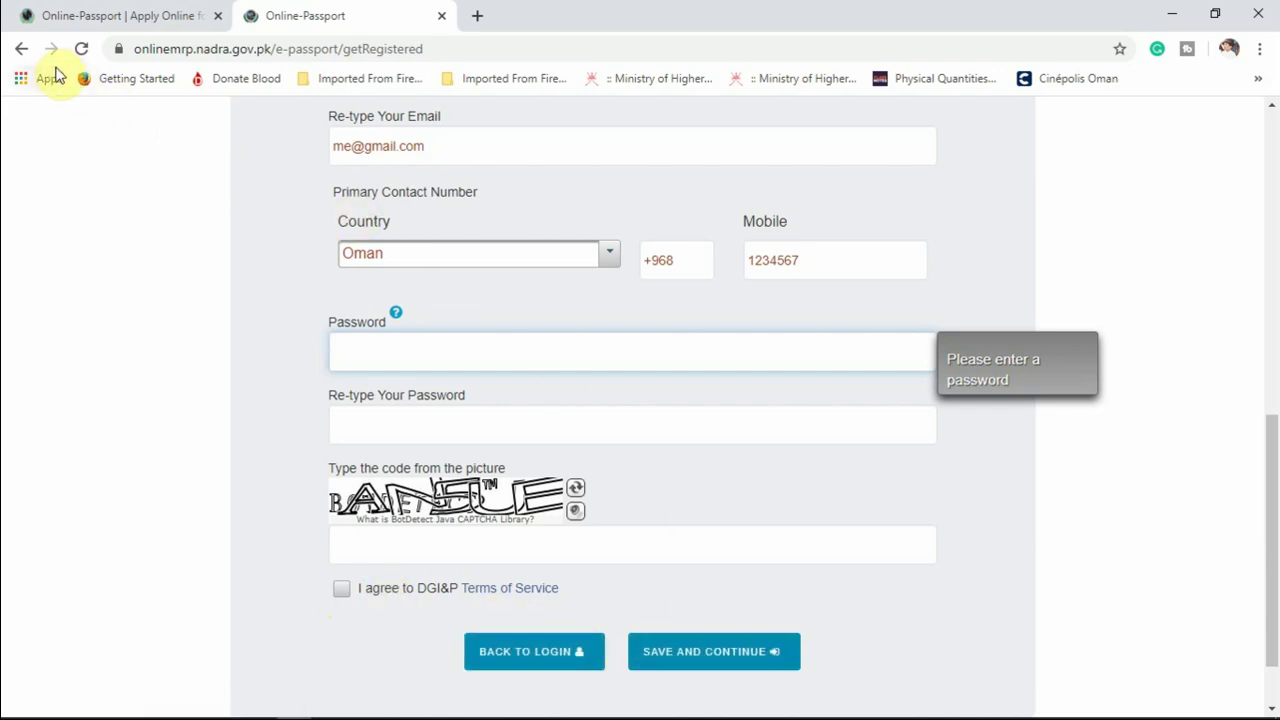
Go back and log in with the existing account using the saved e-mail and password.
click(22, 57)
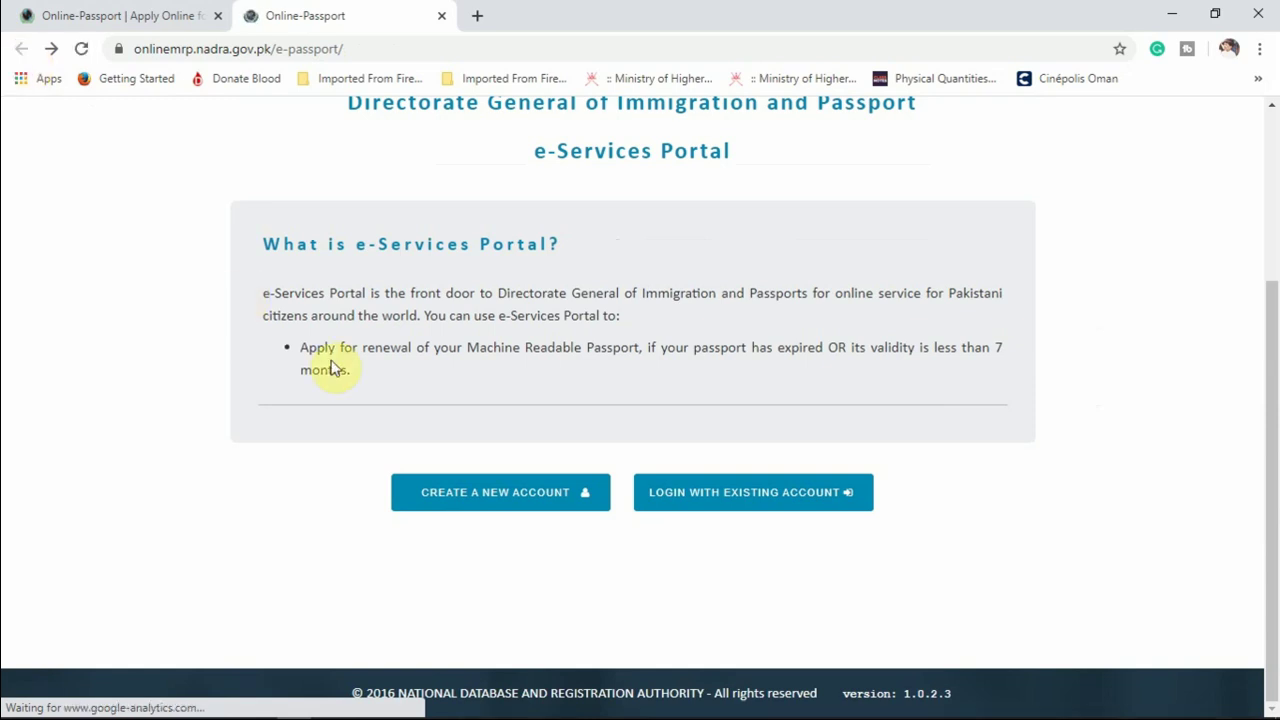
click(704, 509)
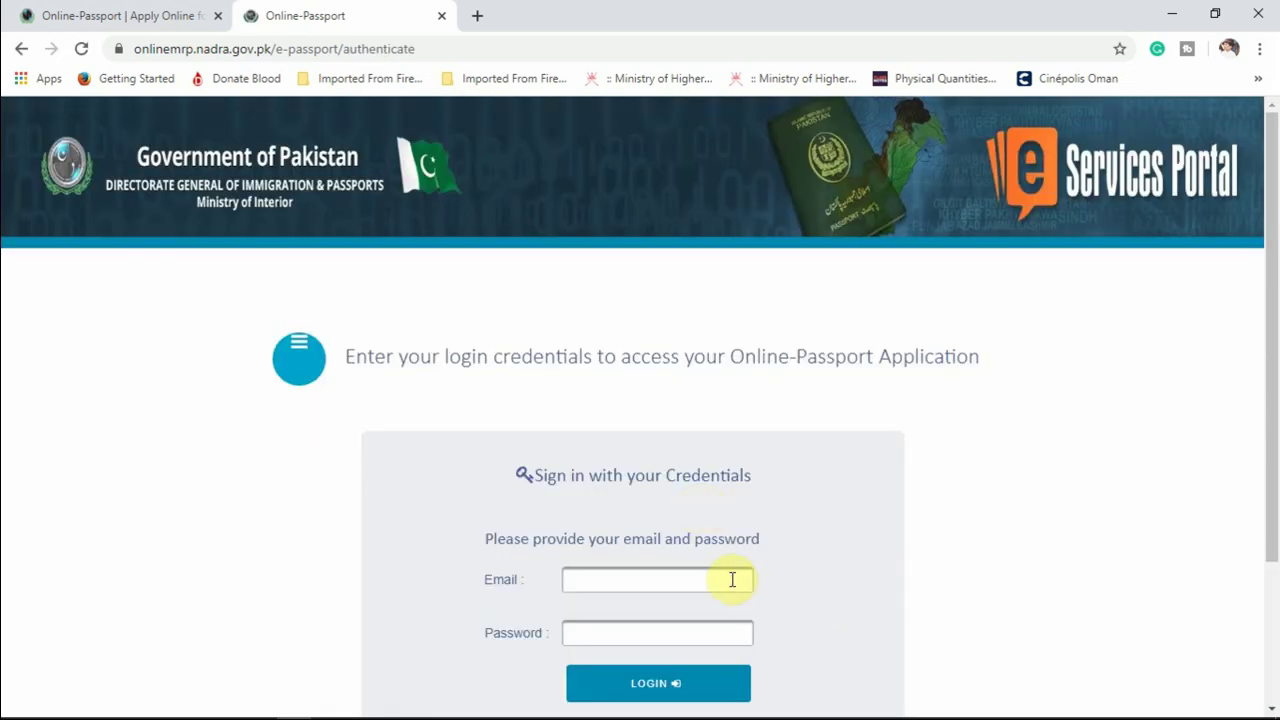
click(675, 579)
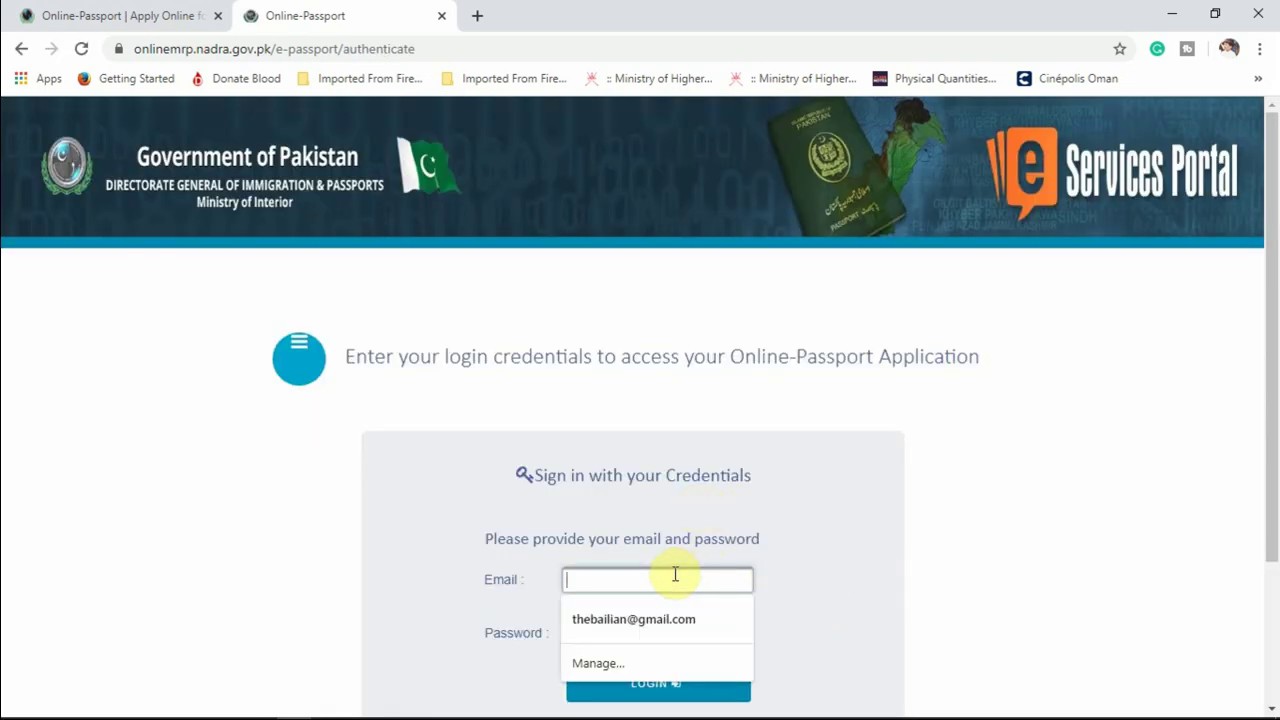
click(654, 619)
click(662, 630)
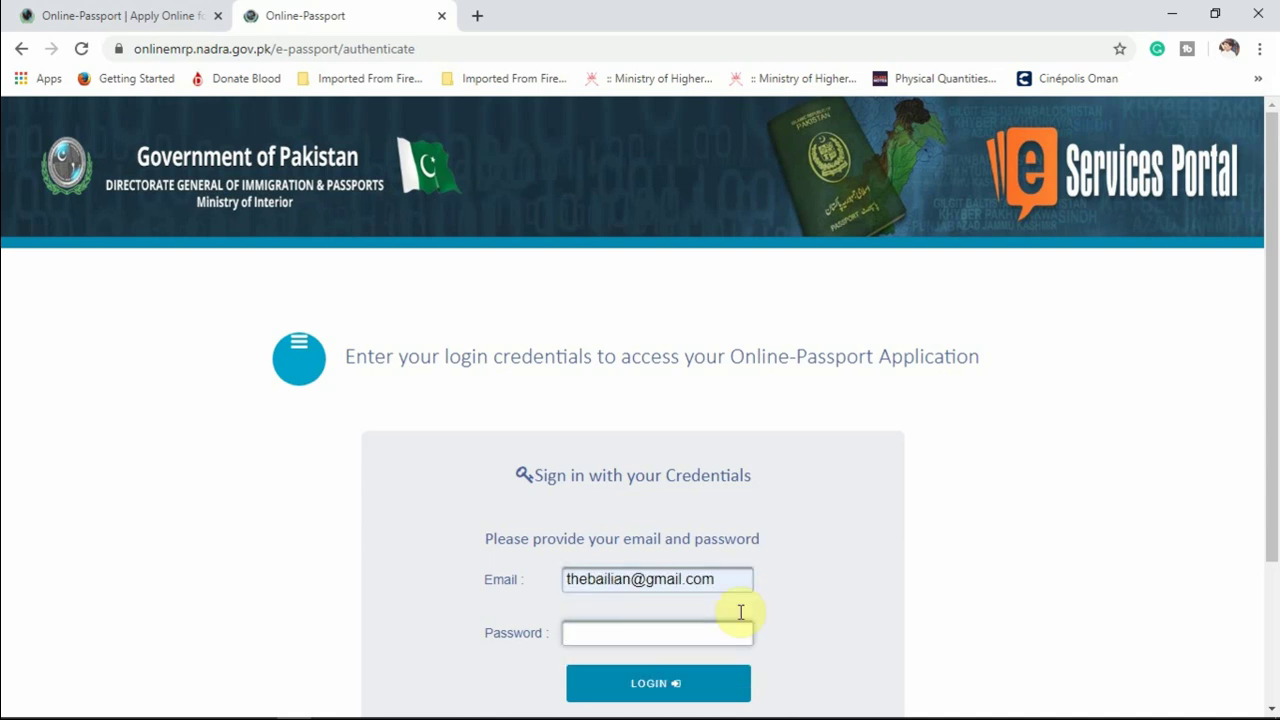
click(1045, 560)
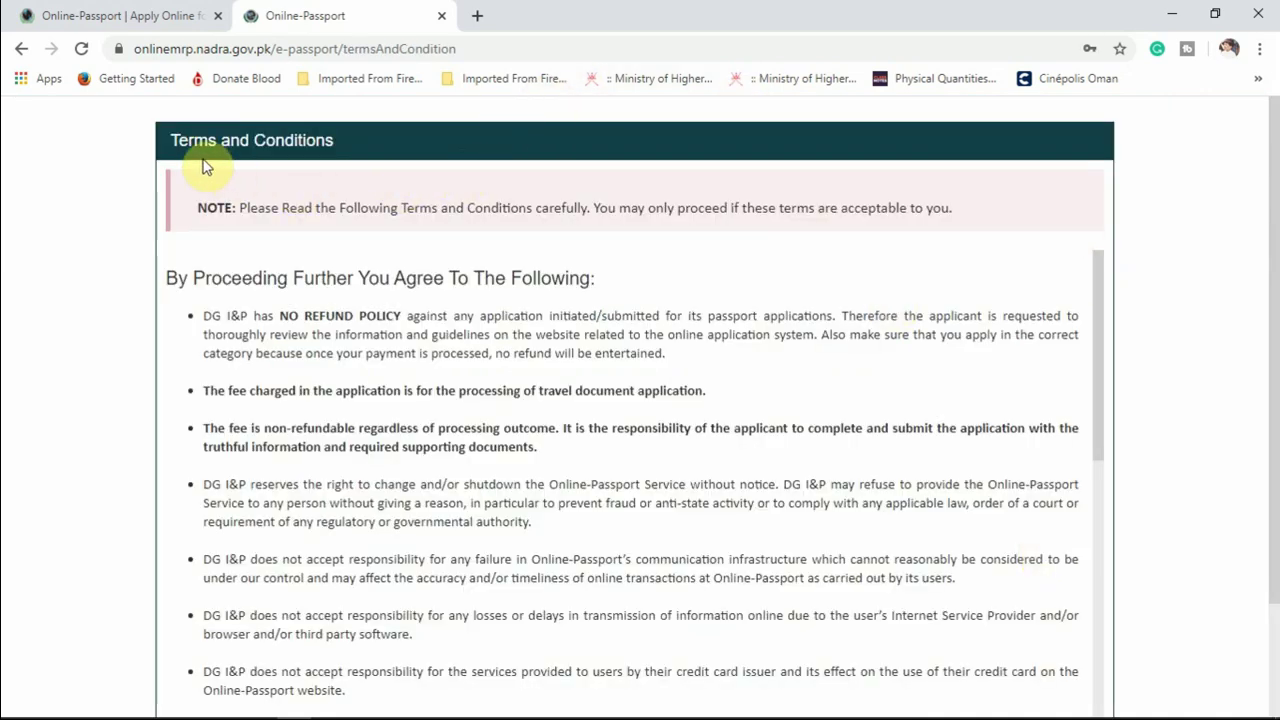
Tick 'I have read and accept the Terms and Conditions' and choose Accept and Continue.
drag(1101, 397, 1208, 563)
scroll(1237, 413, down, 3)
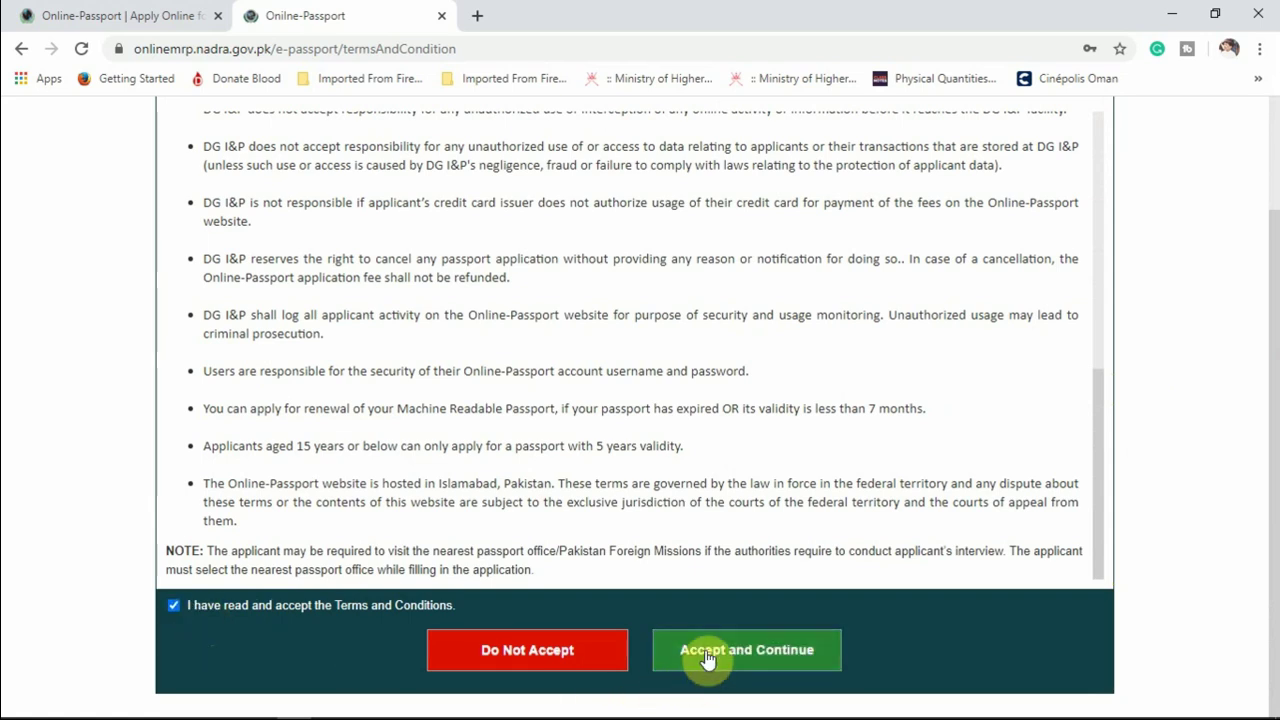
click(706, 655)
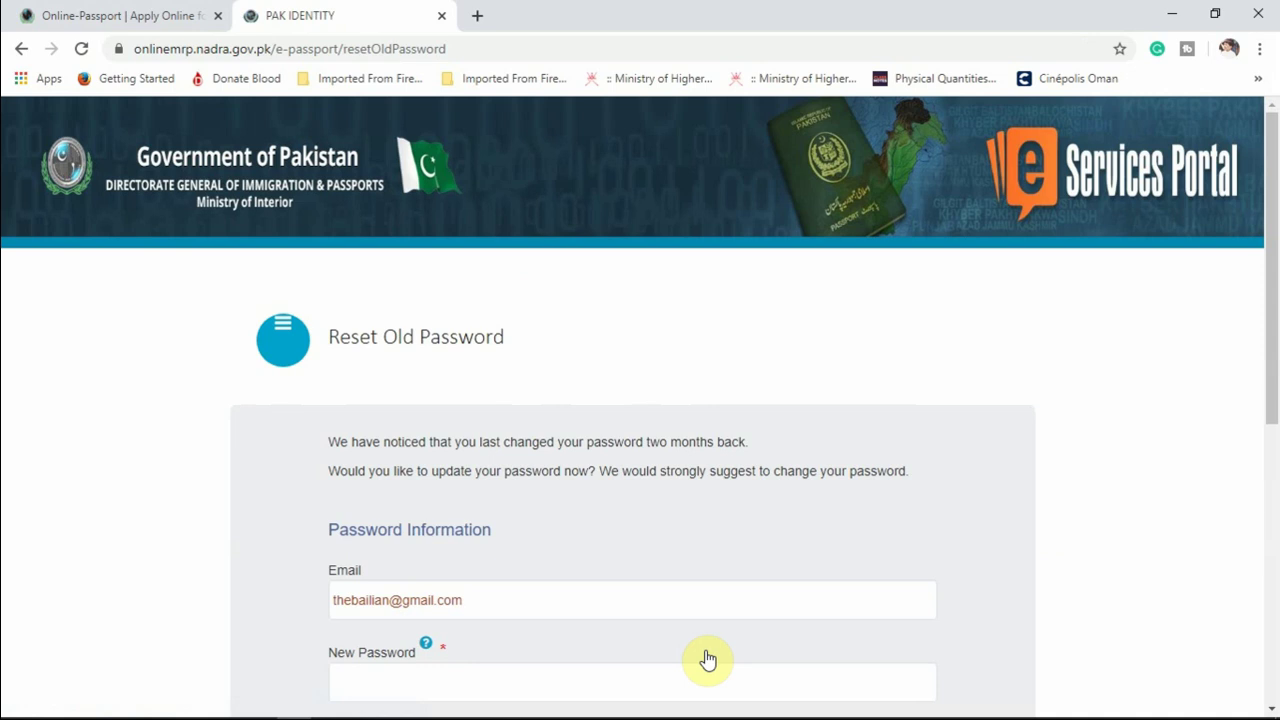
scroll(775, 478, down, 3)
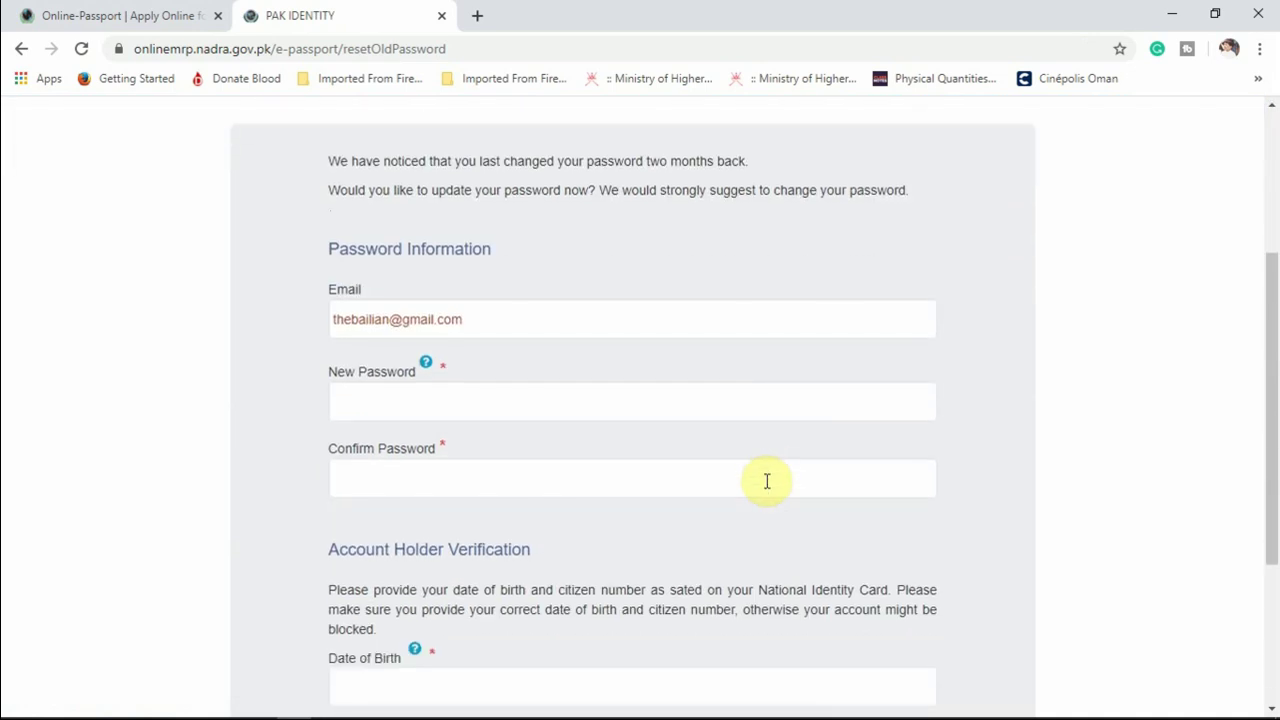
scroll(766, 480, up, 1)
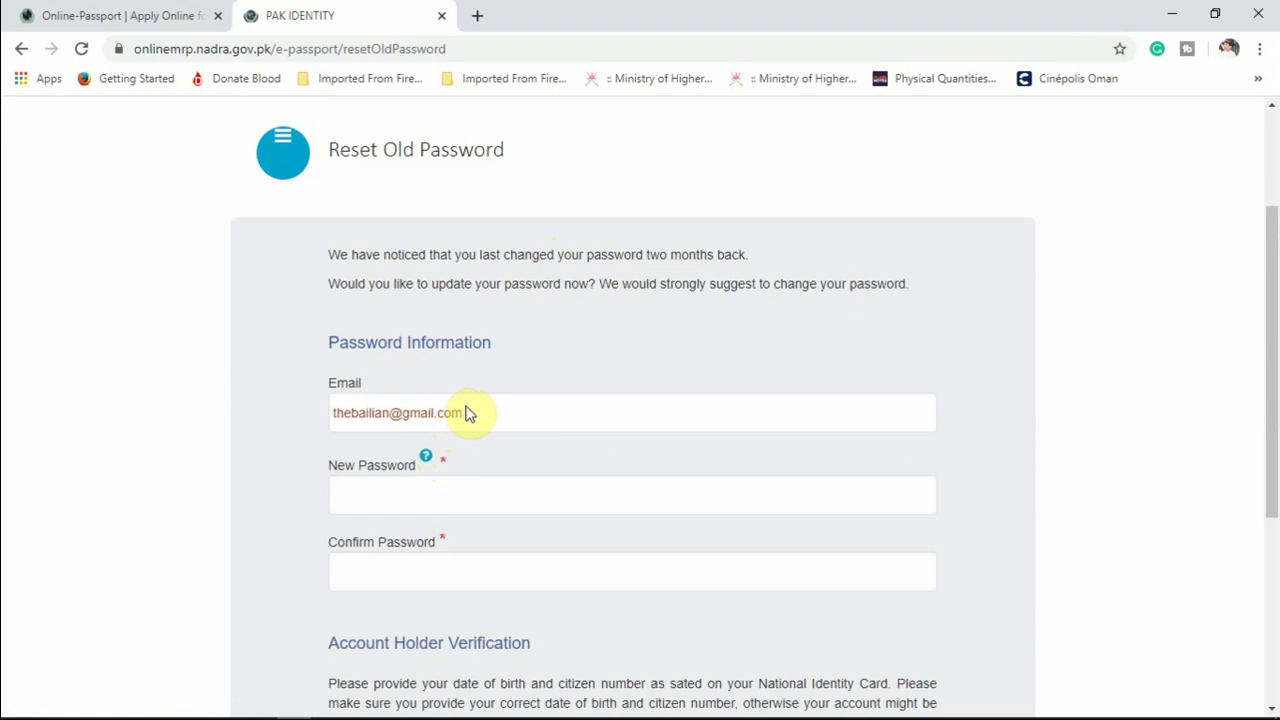
mouse_move(1074, 717)
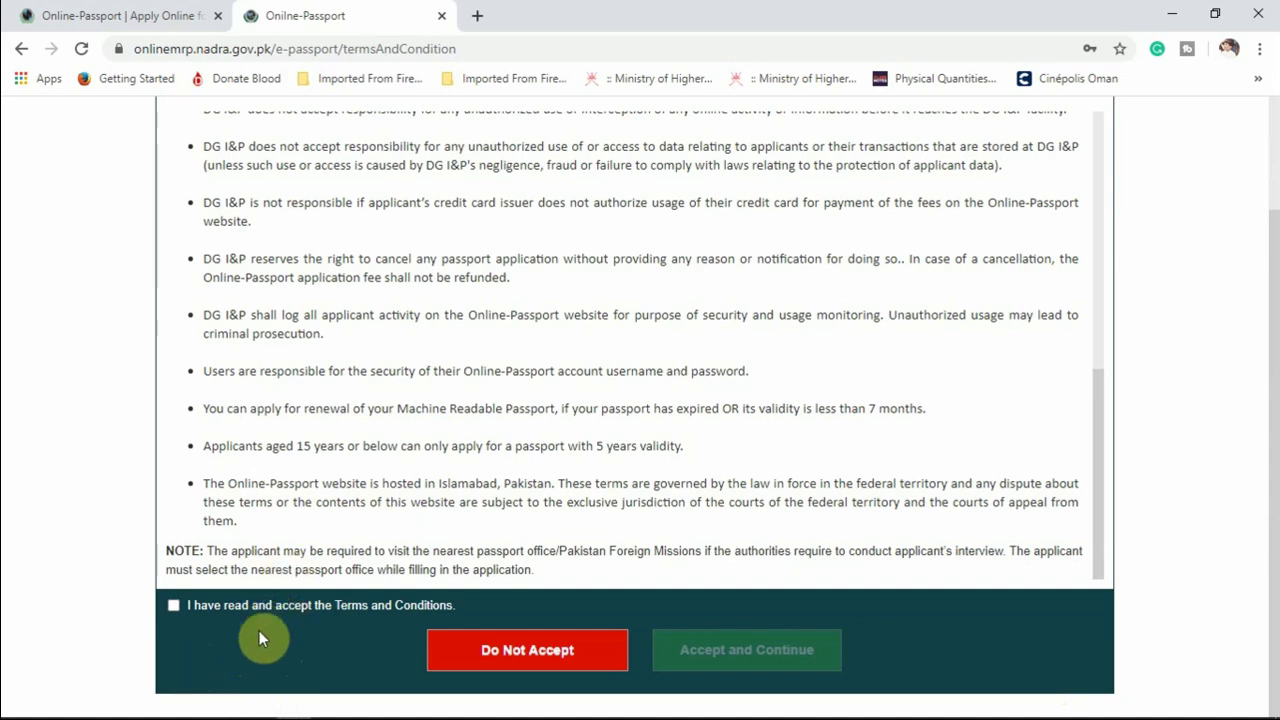
click(174, 606)
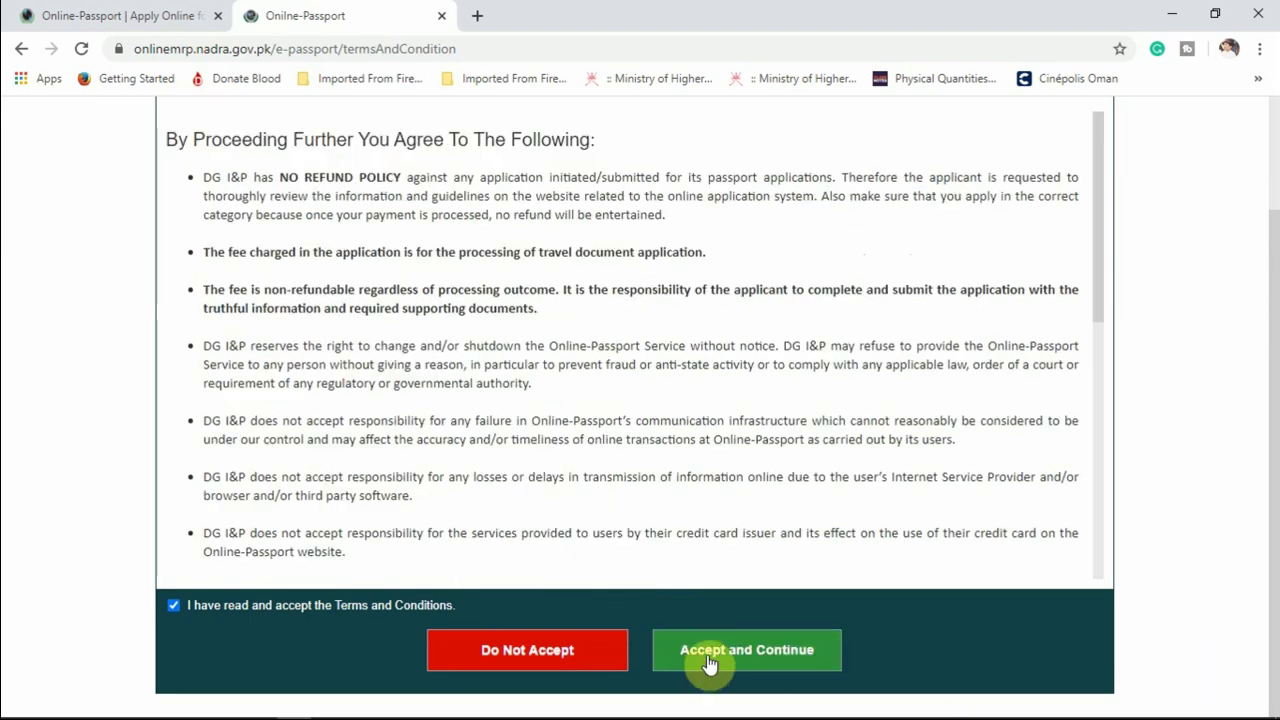
click(708, 664)
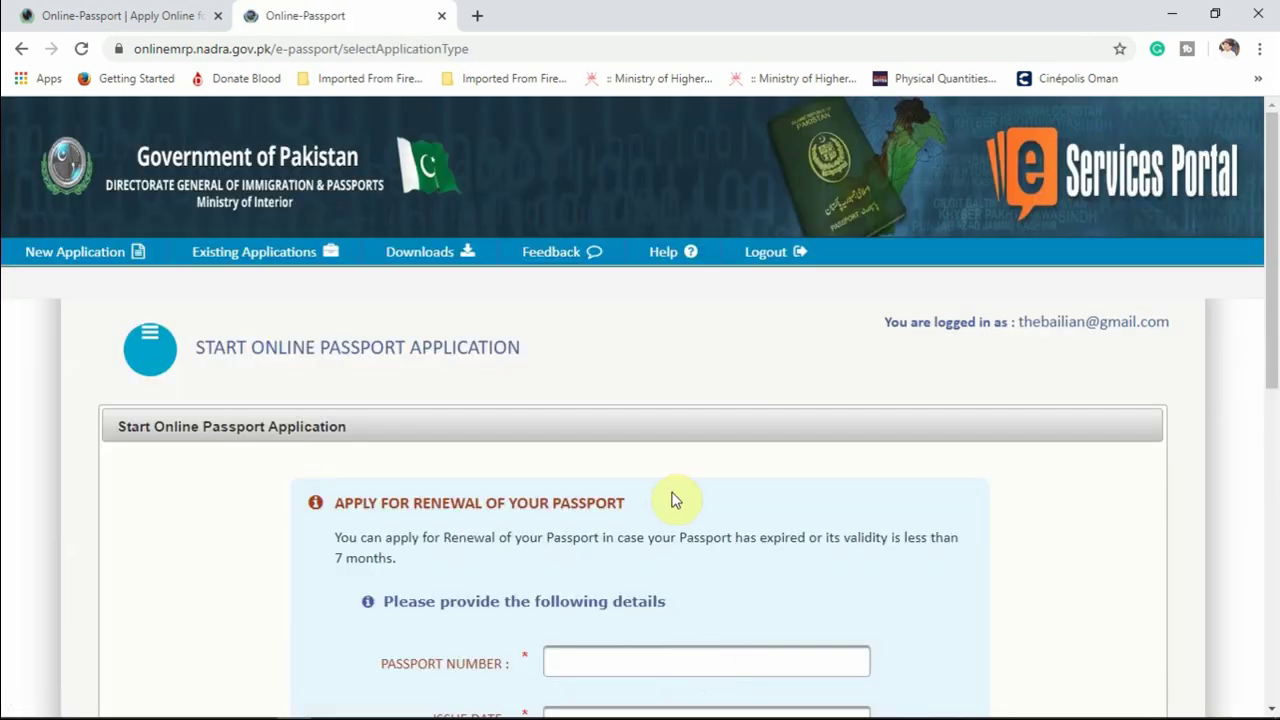
scroll(662, 478, down, 3)
scroll(661, 480, up, 2)
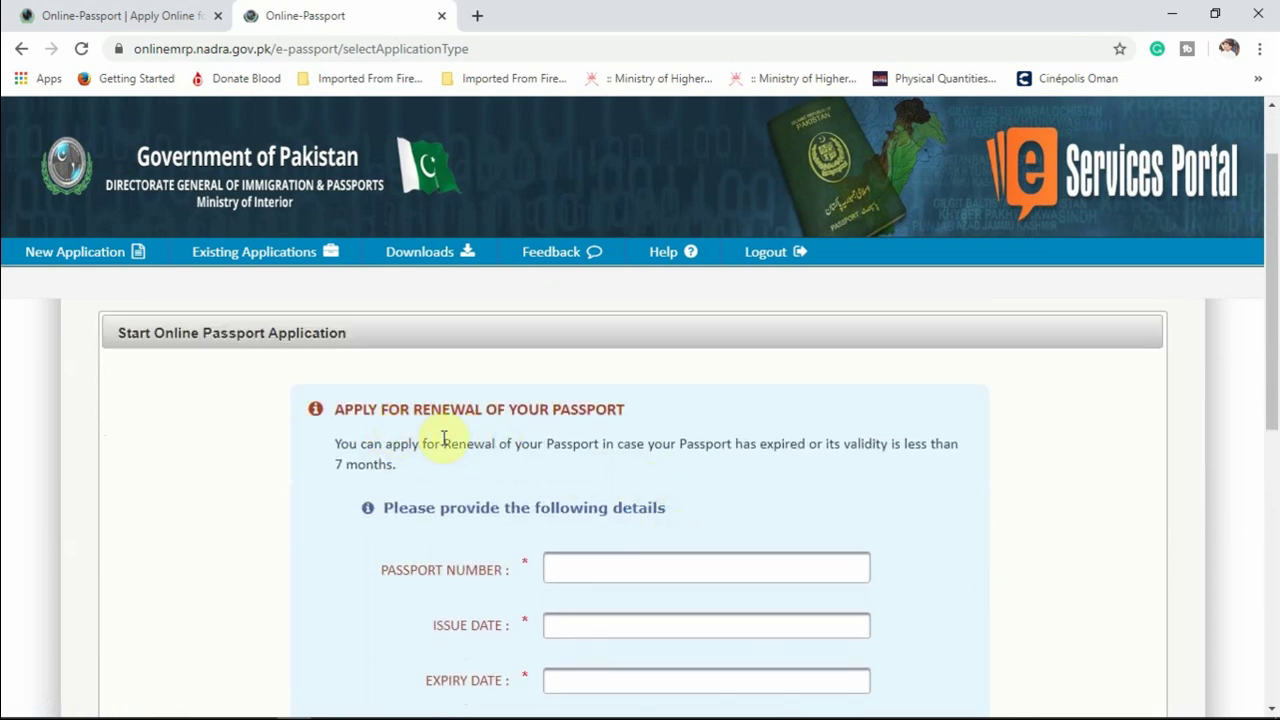
scroll(622, 468, down, 1)
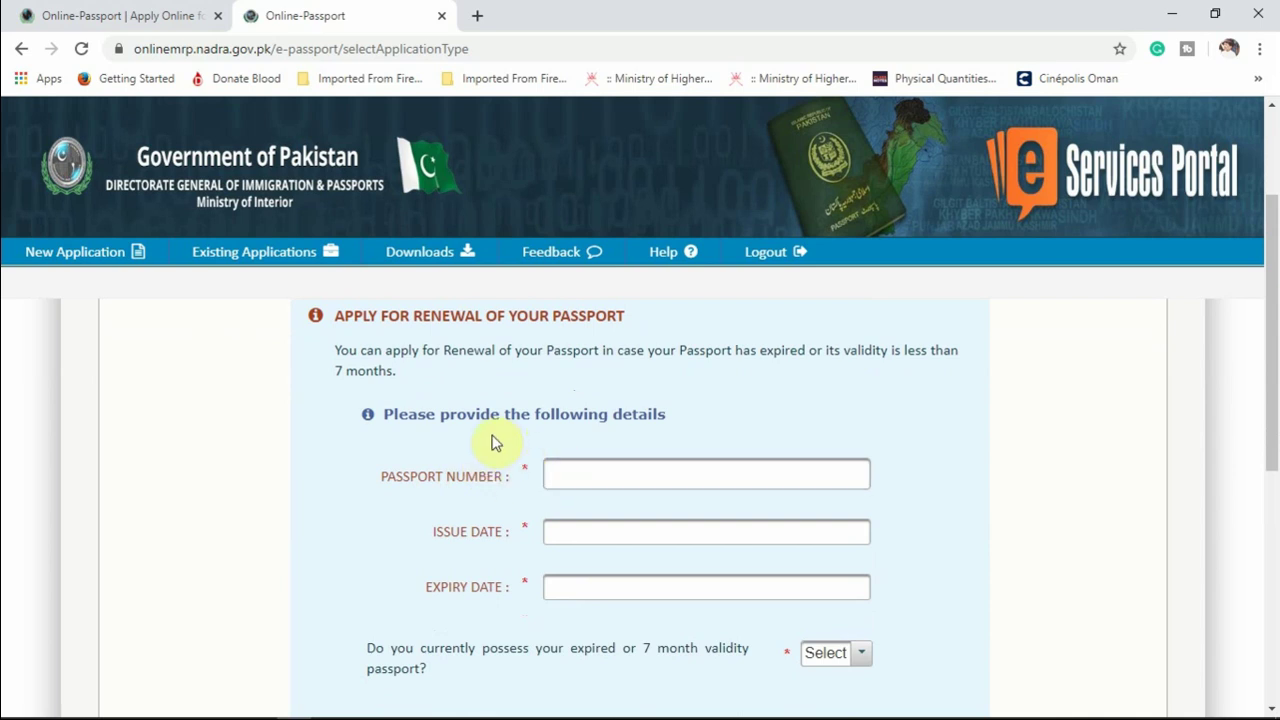
click(582, 464)
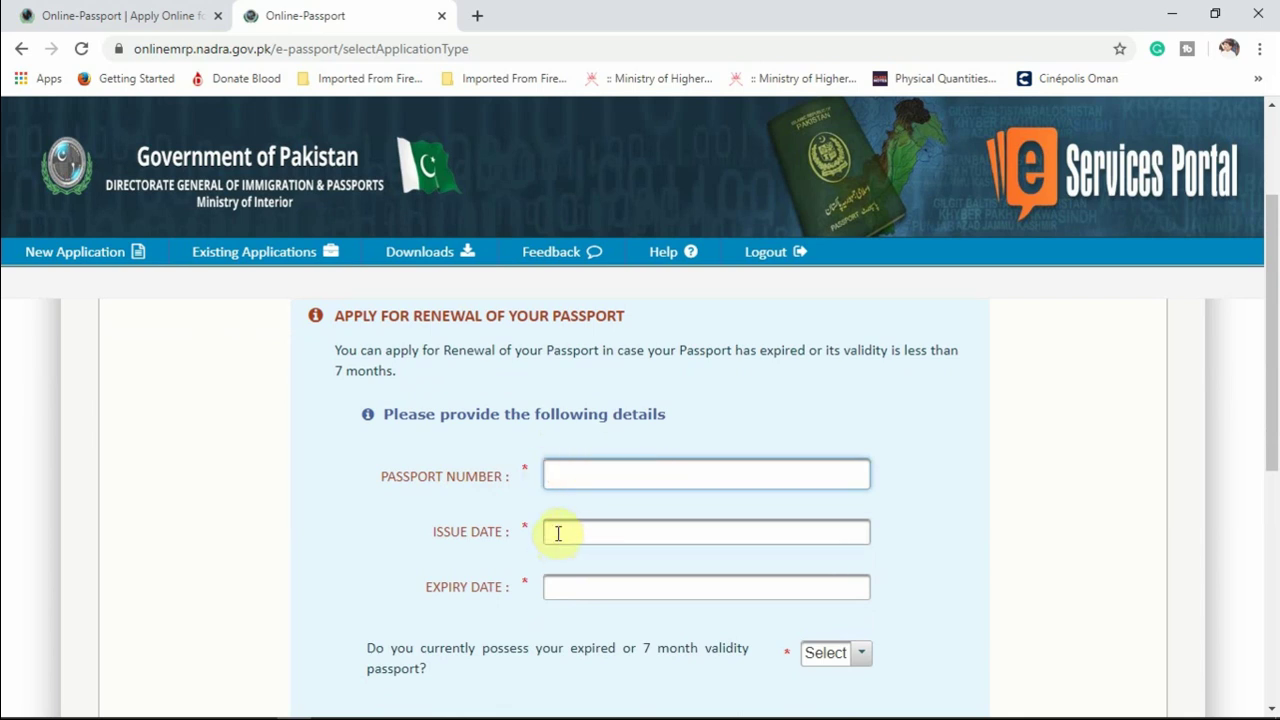
click(595, 532)
click(452, 566)
click(563, 589)
click(574, 480)
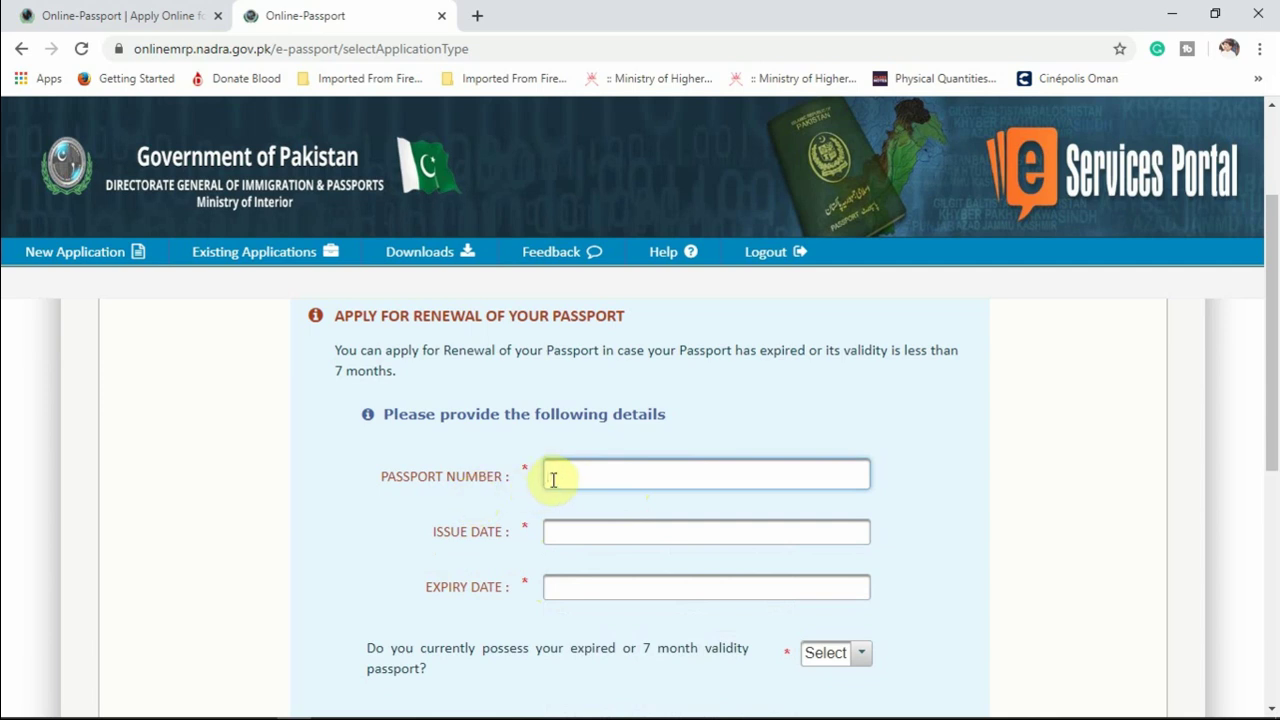
Set the passport Issue Date to 2015-06-02, leaving the expiry date untouched.
click(571, 531)
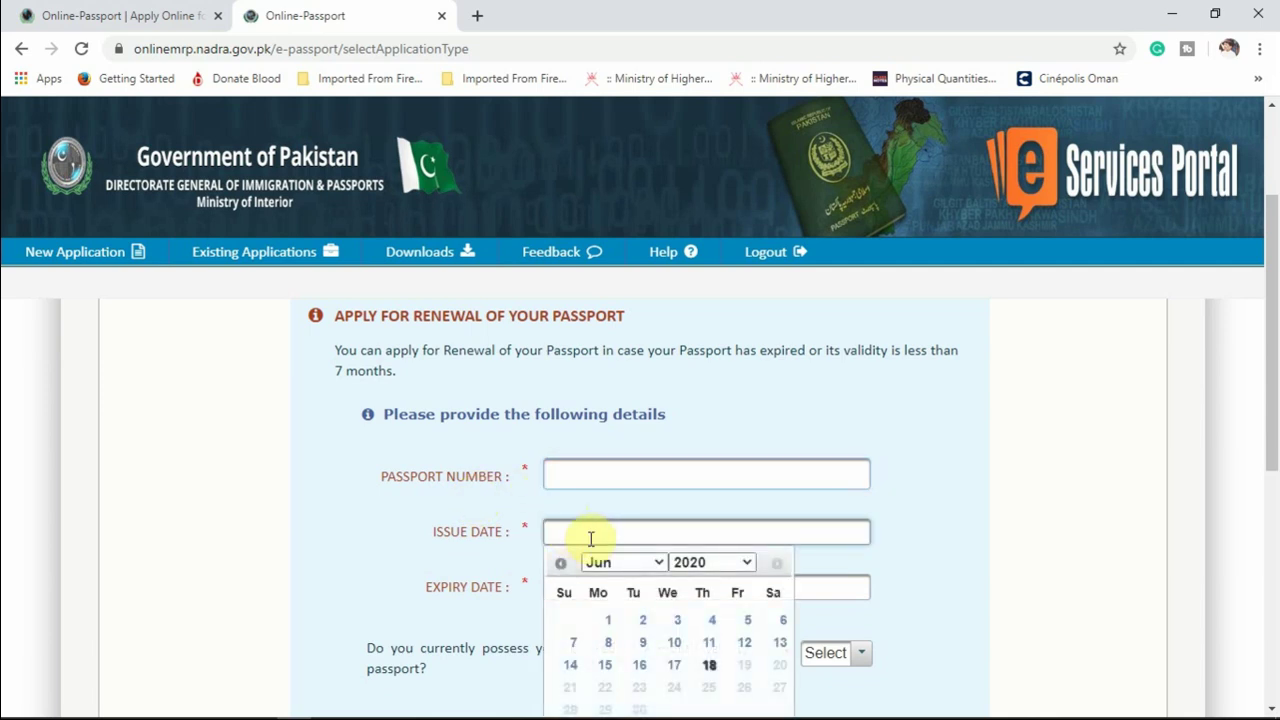
scroll(846, 615, down, 2)
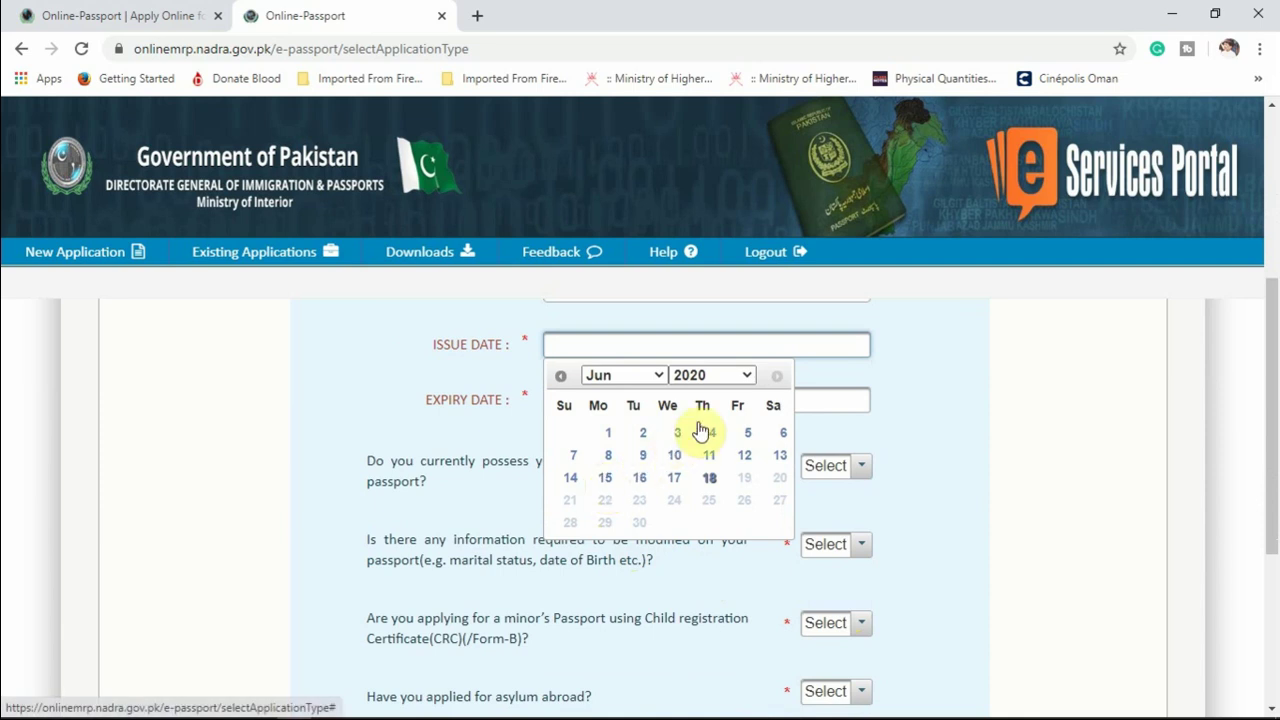
click(748, 377)
mouse_move(748, 340)
mouse_down()
mouse_move(758, 234)
mouse_move(752, 345)
mouse_up()
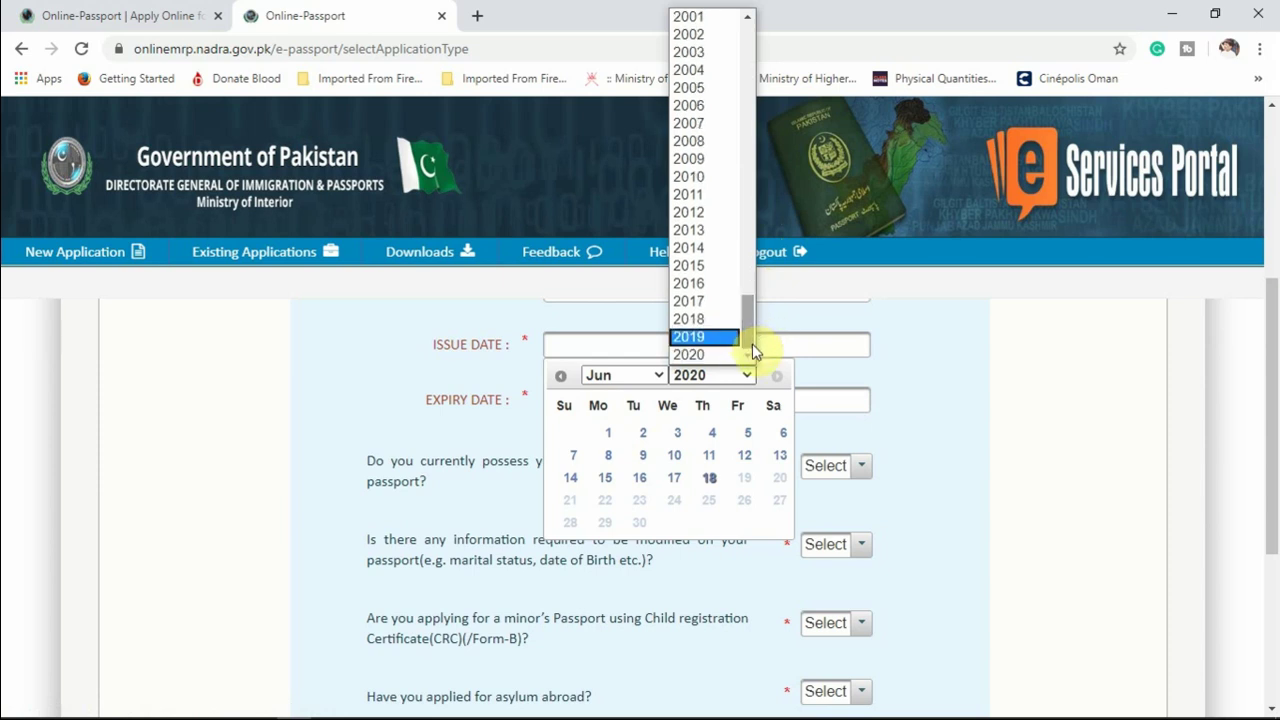
click(717, 276)
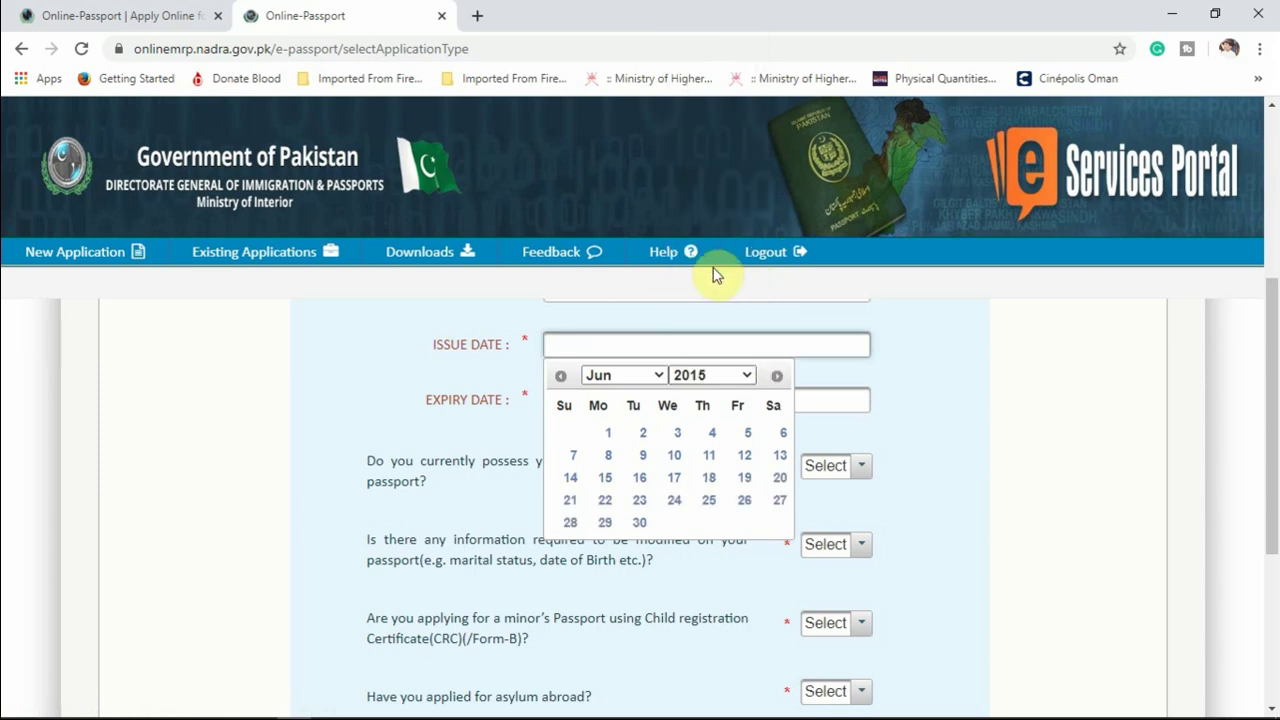
click(643, 440)
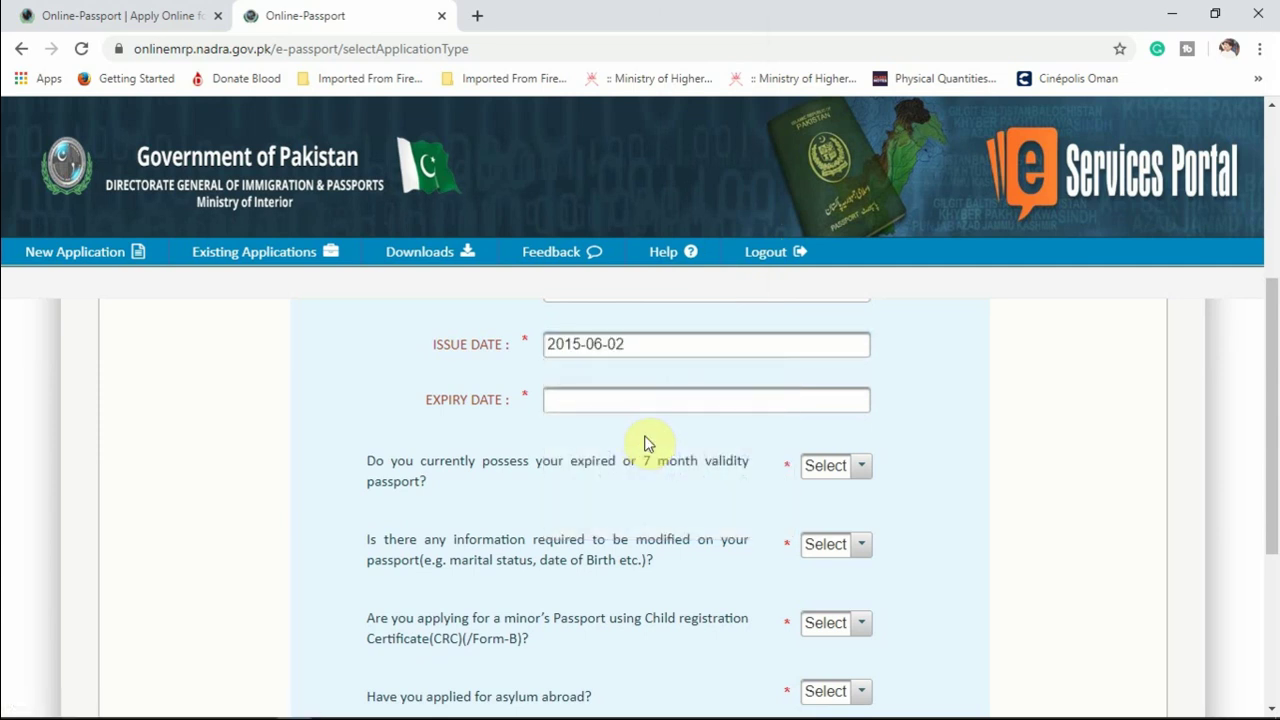
click(599, 401)
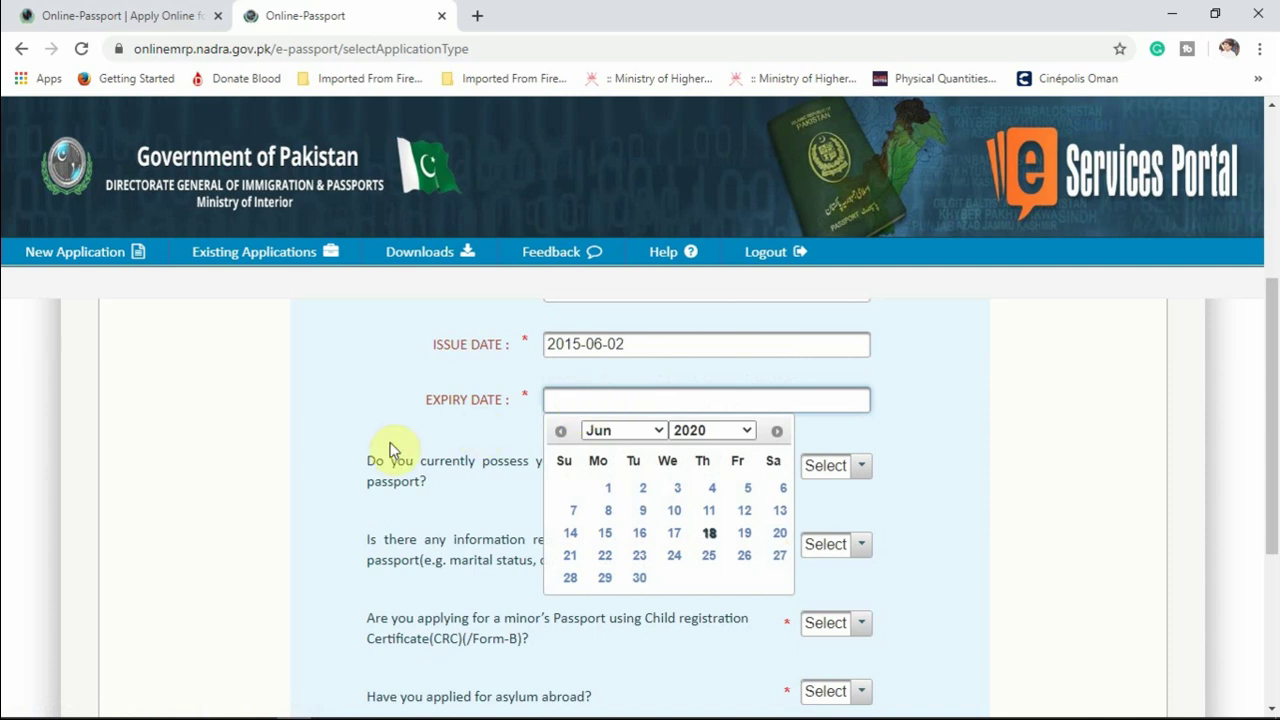
click(356, 430)
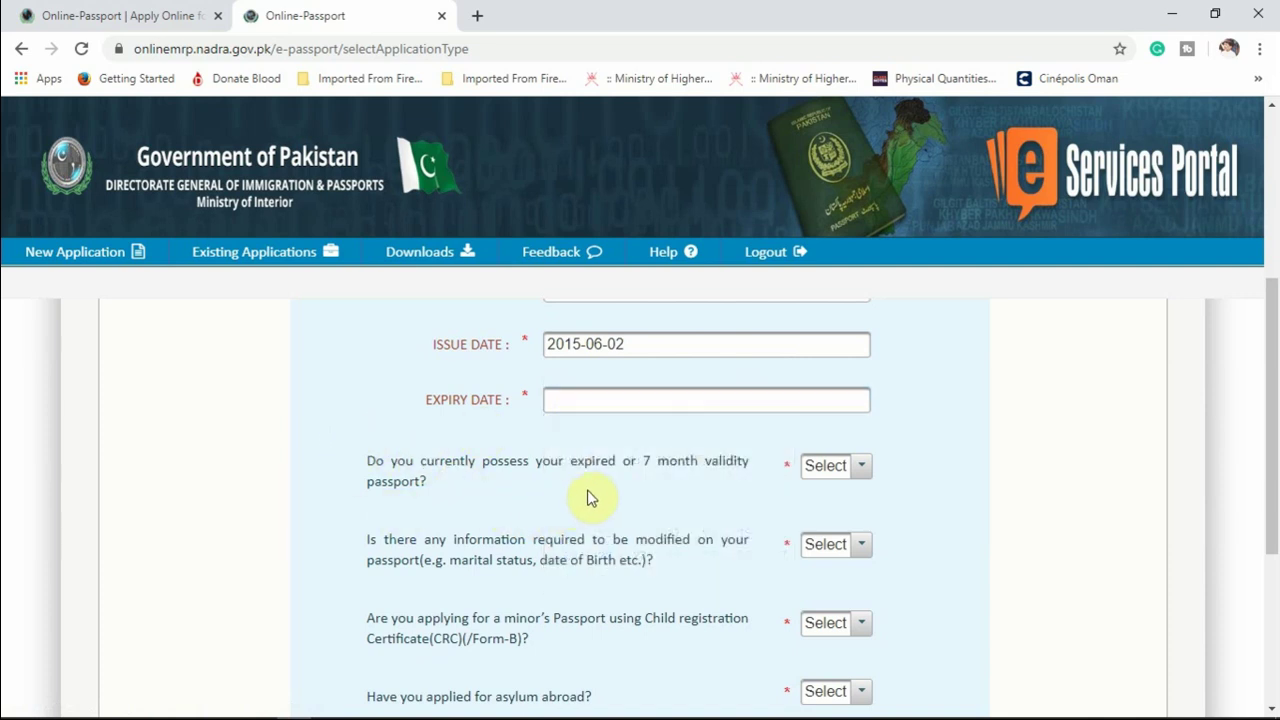
Answer Yes to possessing the expired passport and No to needing modifications.
scroll(672, 488, down, 1)
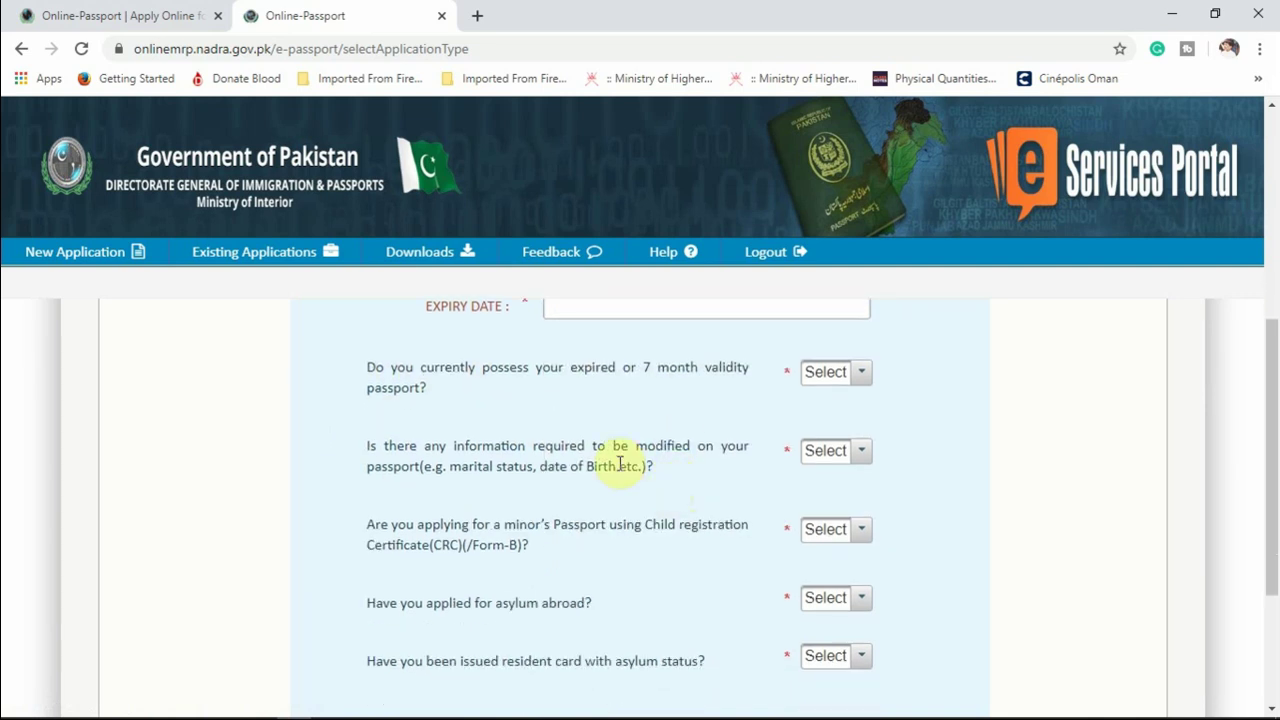
click(859, 378)
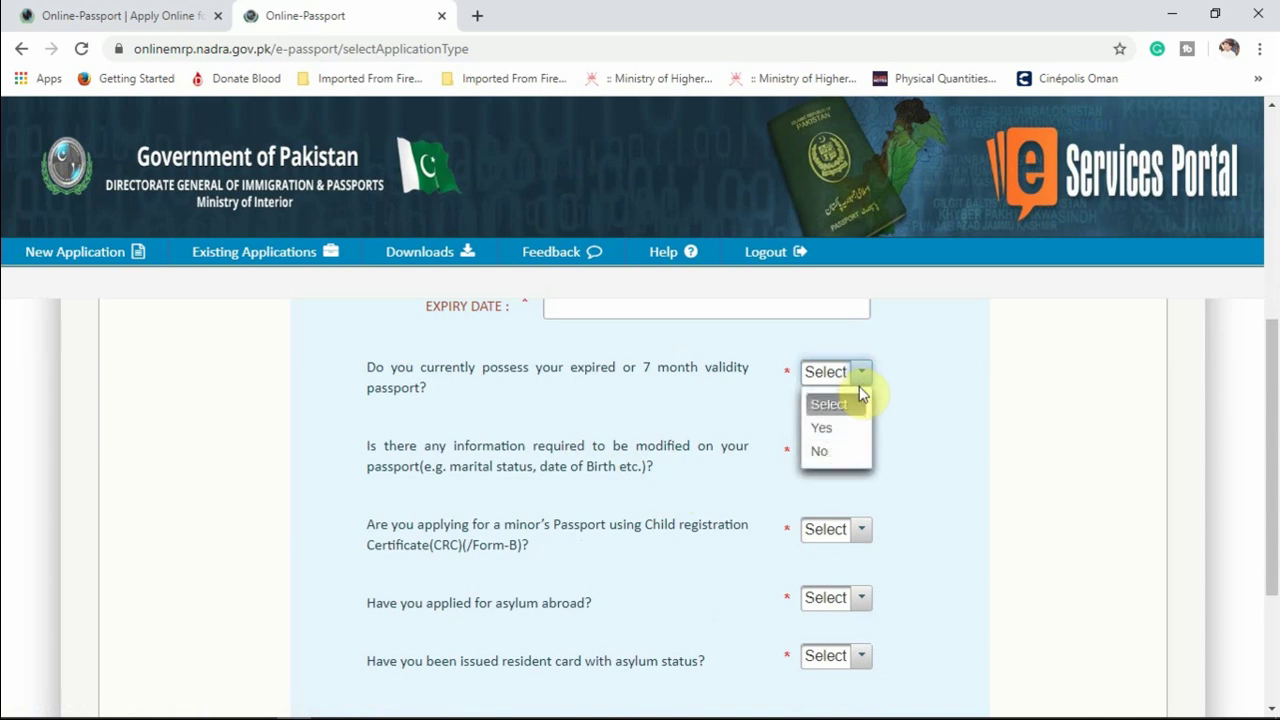
click(848, 429)
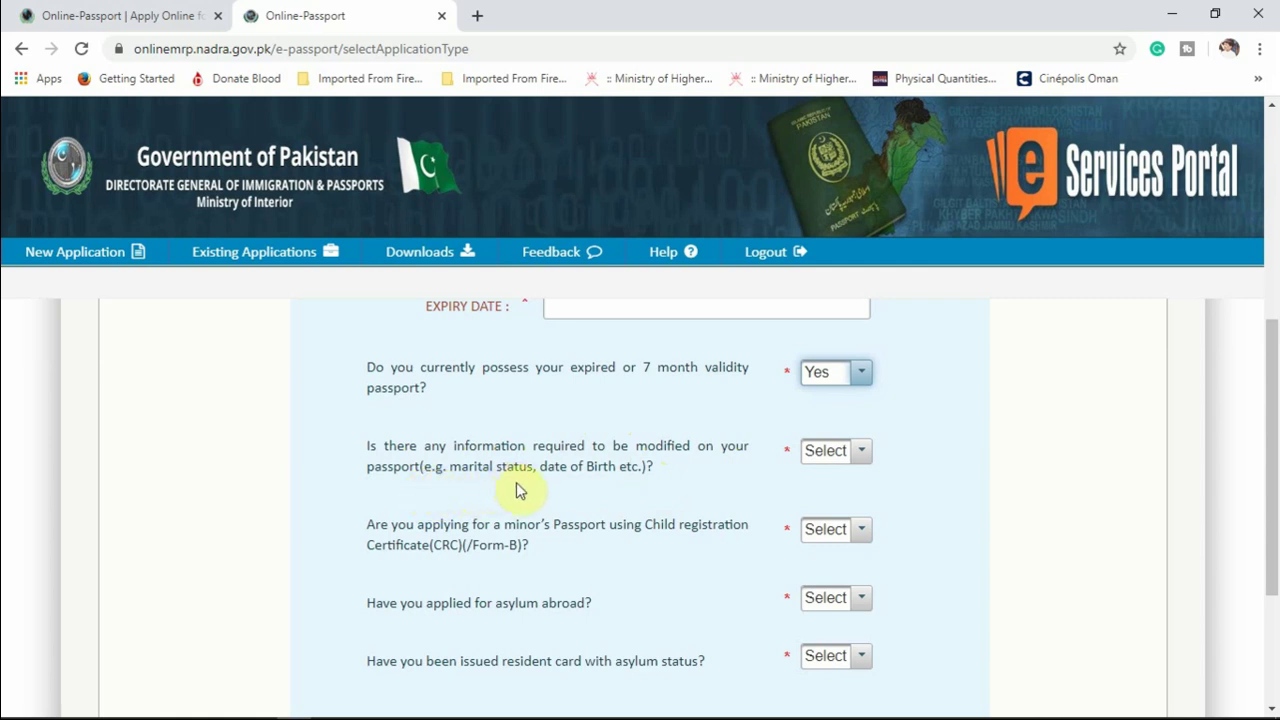
click(860, 458)
click(835, 529)
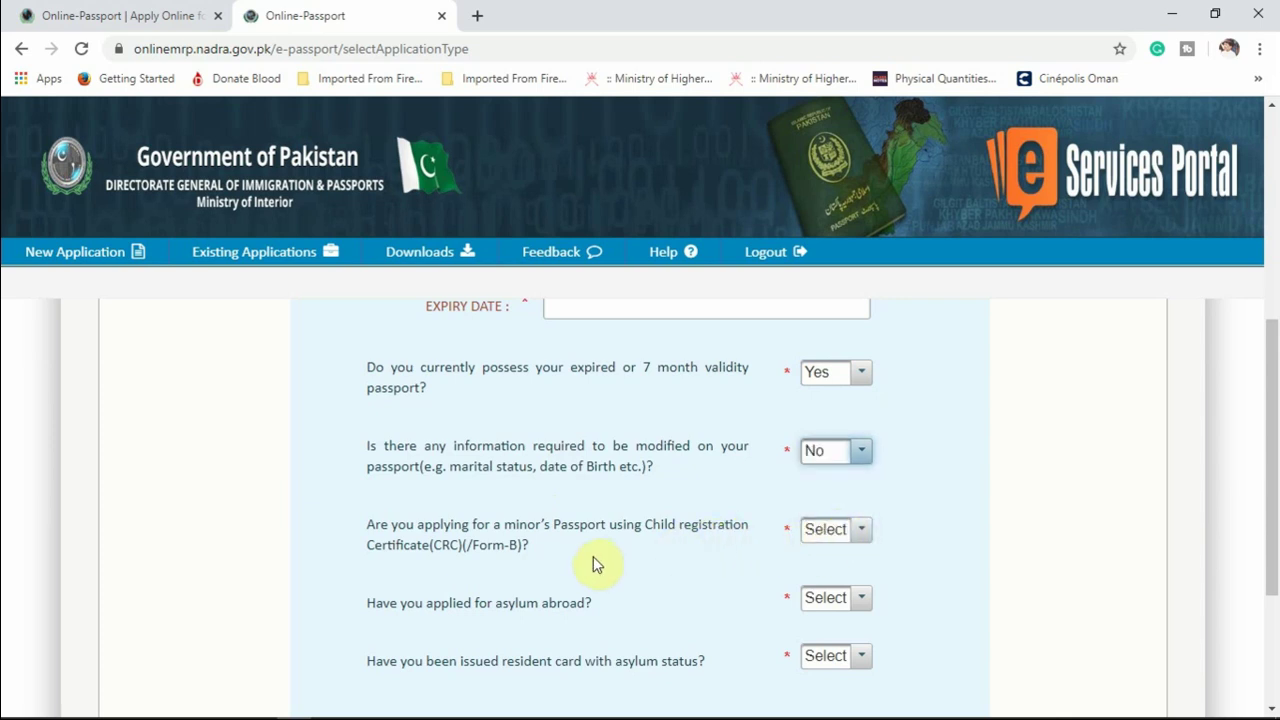
scroll(594, 560, down, 1)
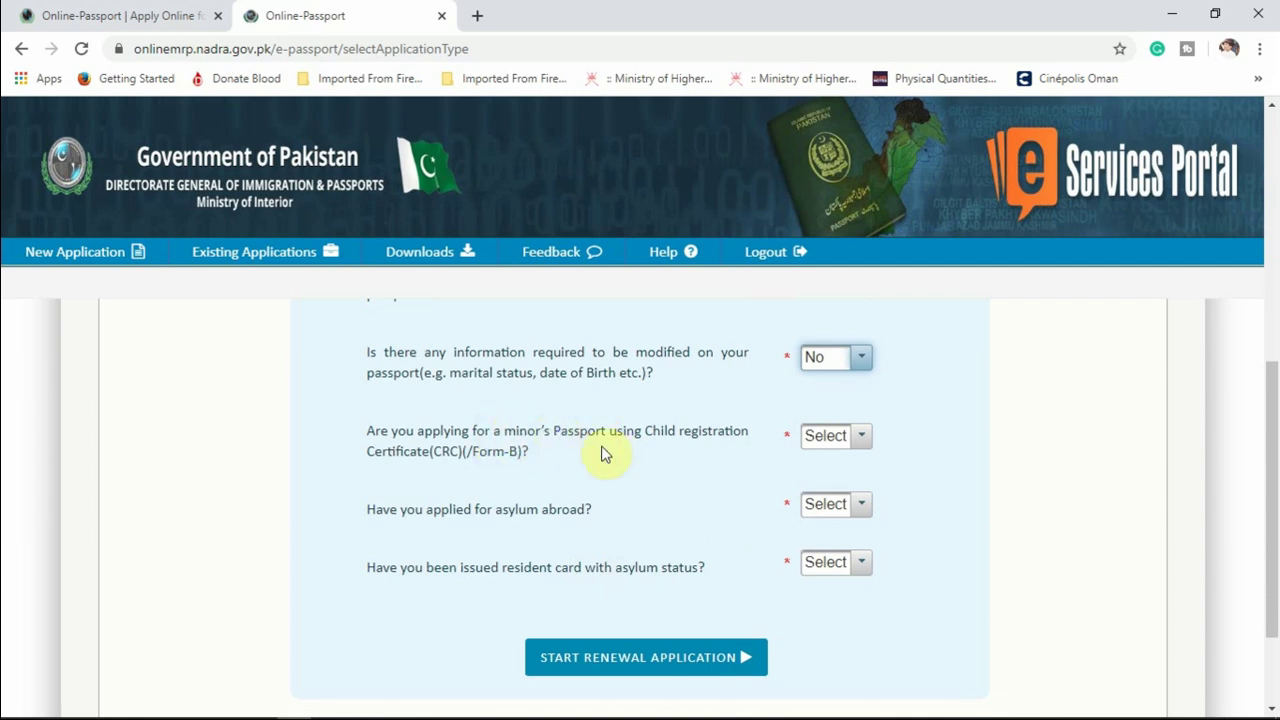
Answer Yes to the minor's CRC passport question and No to both asylum questions.
click(853, 448)
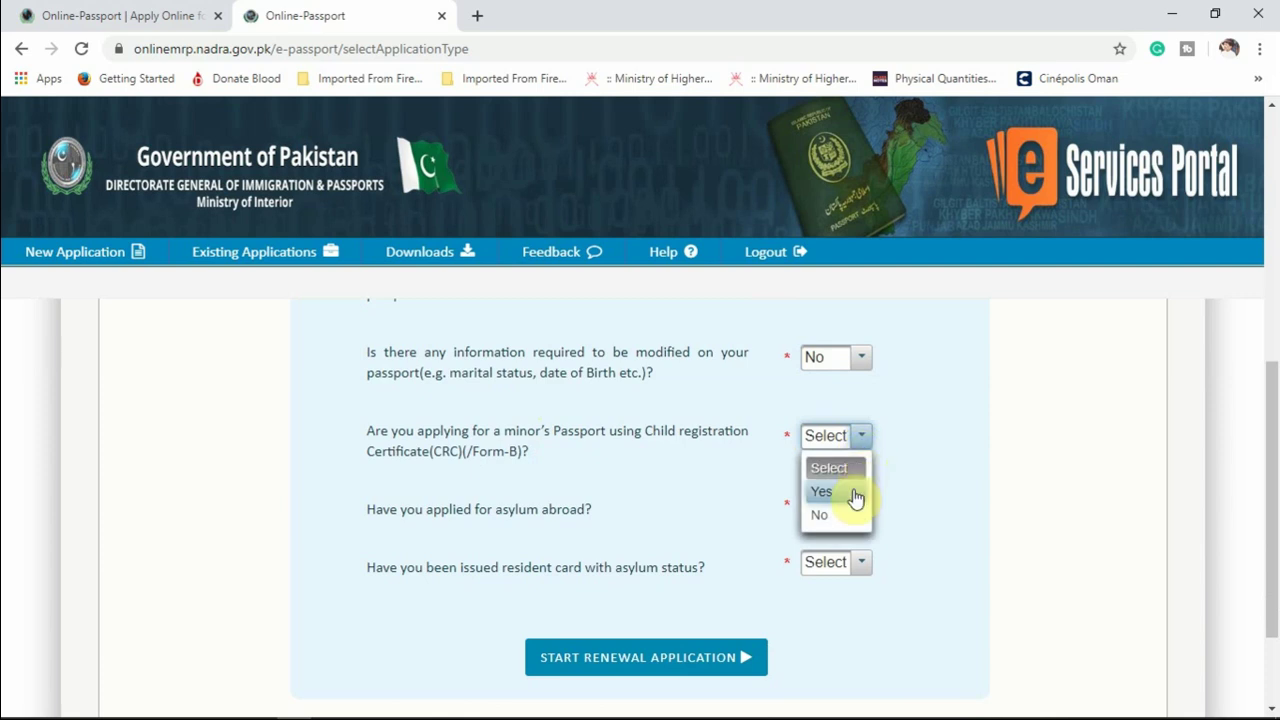
click(849, 491)
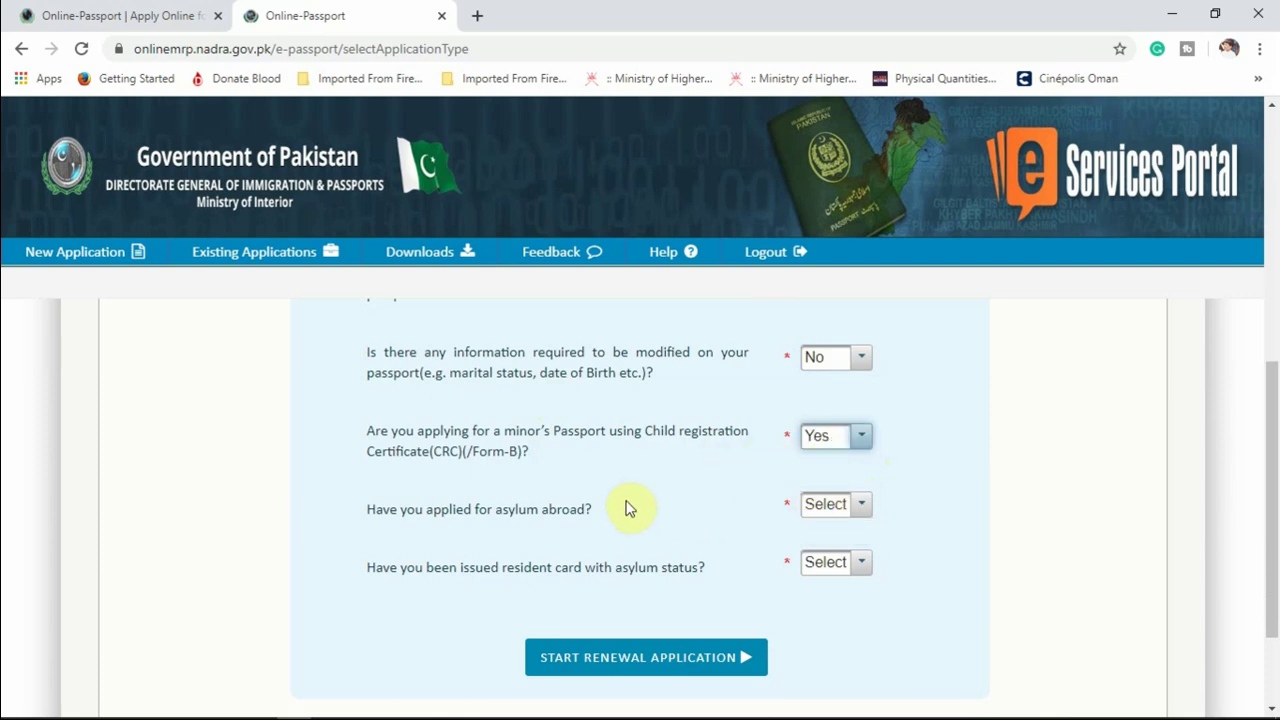
scroll(626, 506, down, 1)
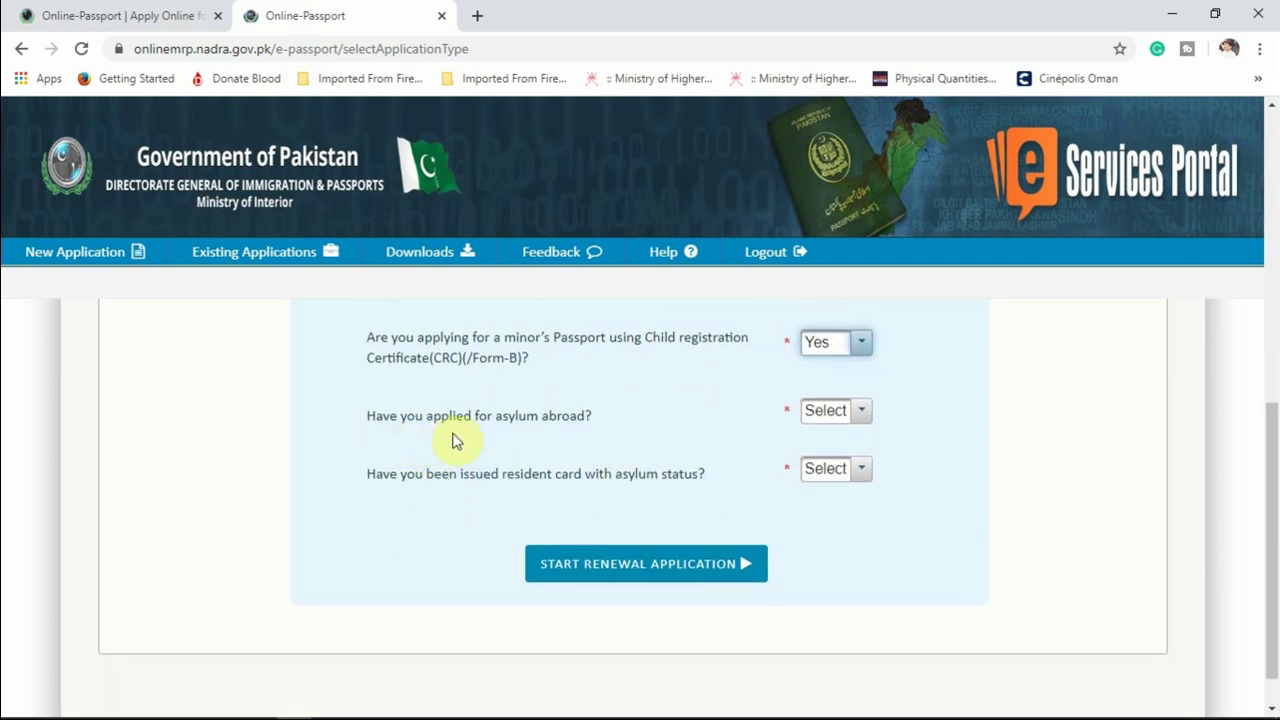
click(858, 423)
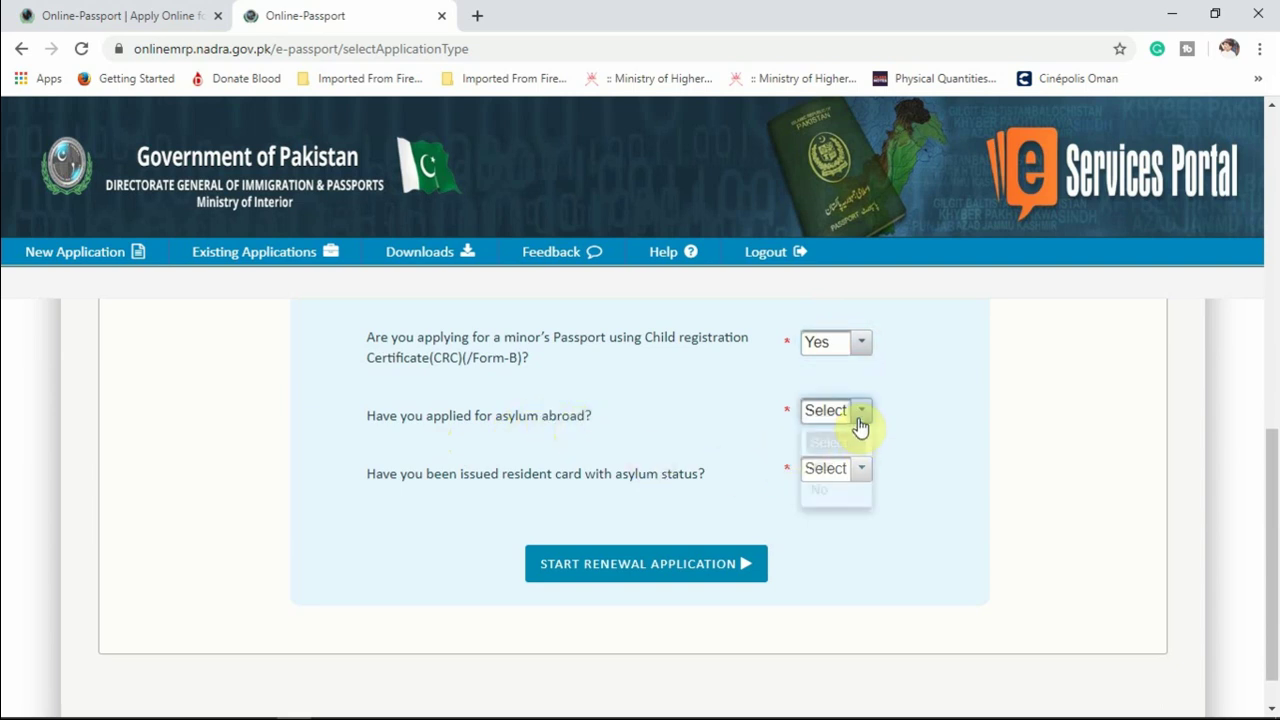
click(846, 491)
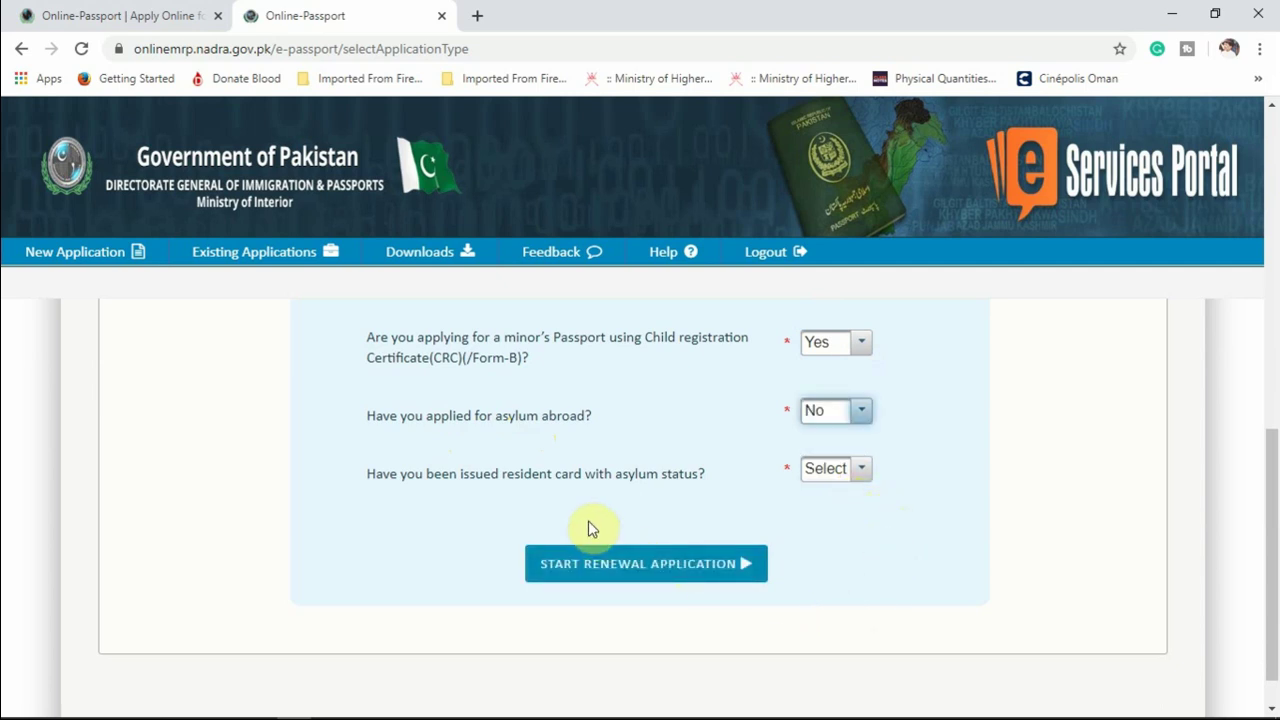
click(858, 476)
click(845, 546)
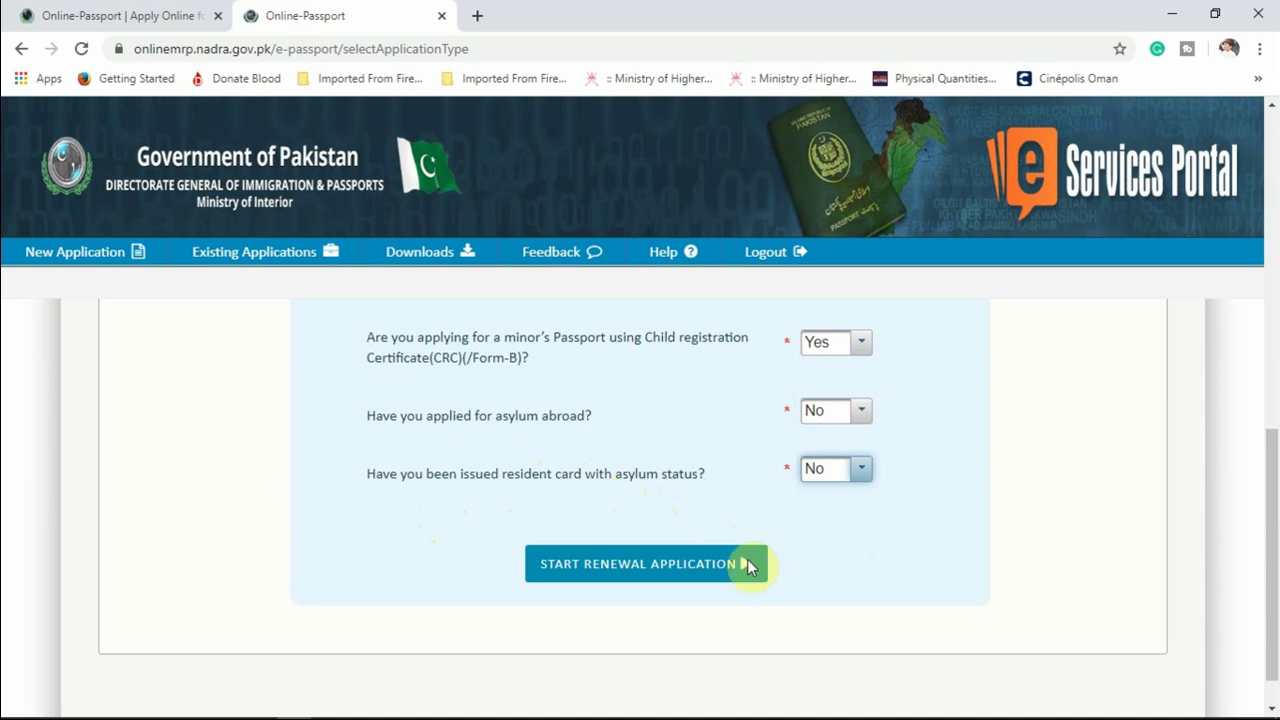
Start the renewal application, then view Existing Applications showing two in-process renewals.
click(658, 578)
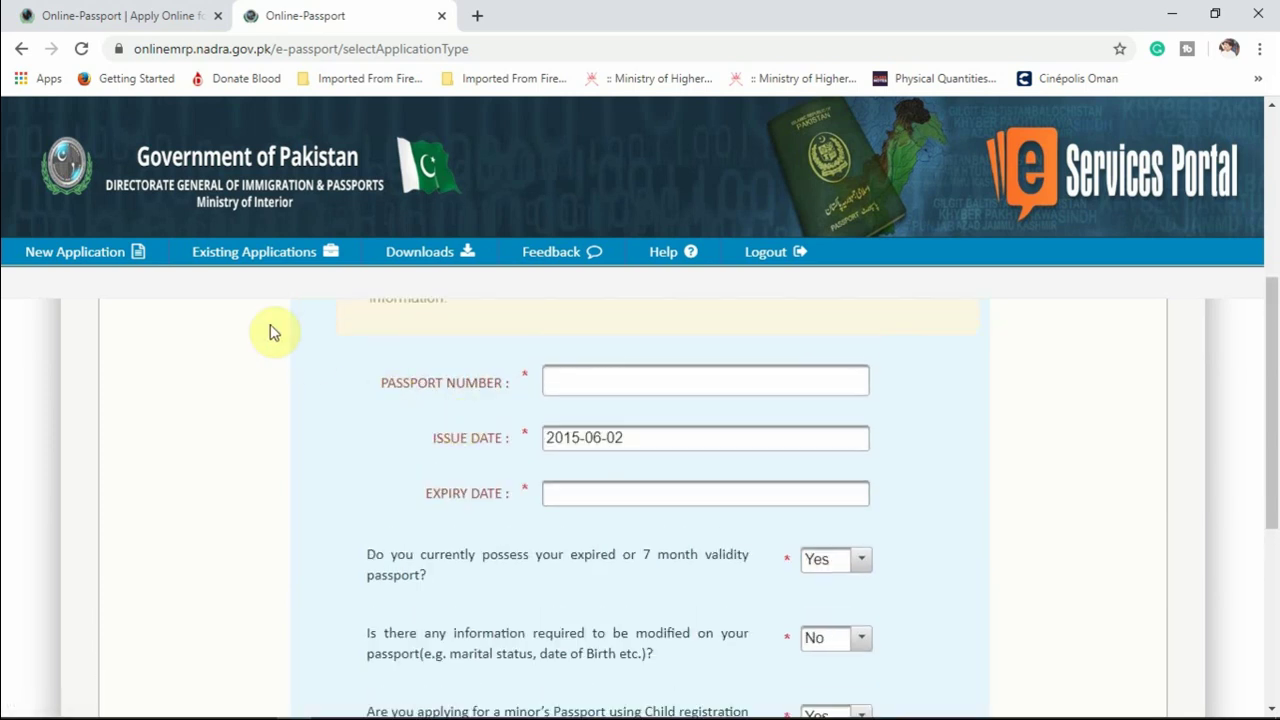
click(249, 263)
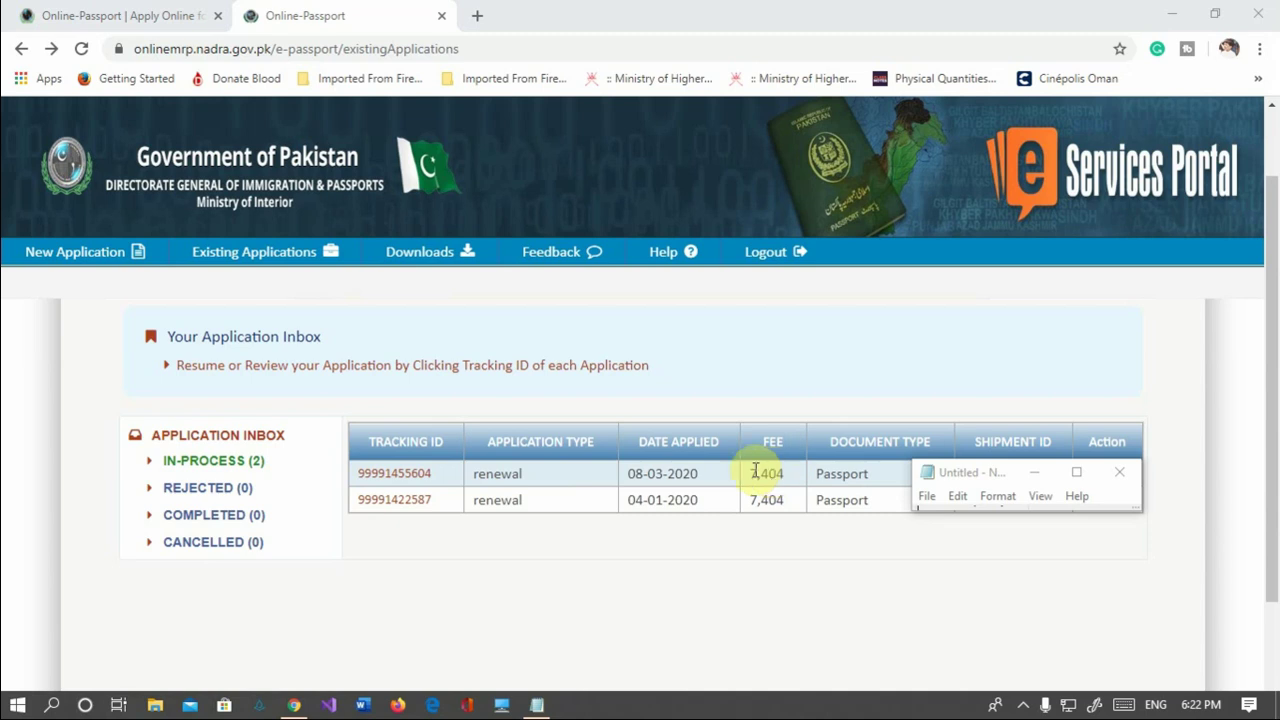
Return to the first Online-Passport tab and scroll down its renewal page.
click(163, 17)
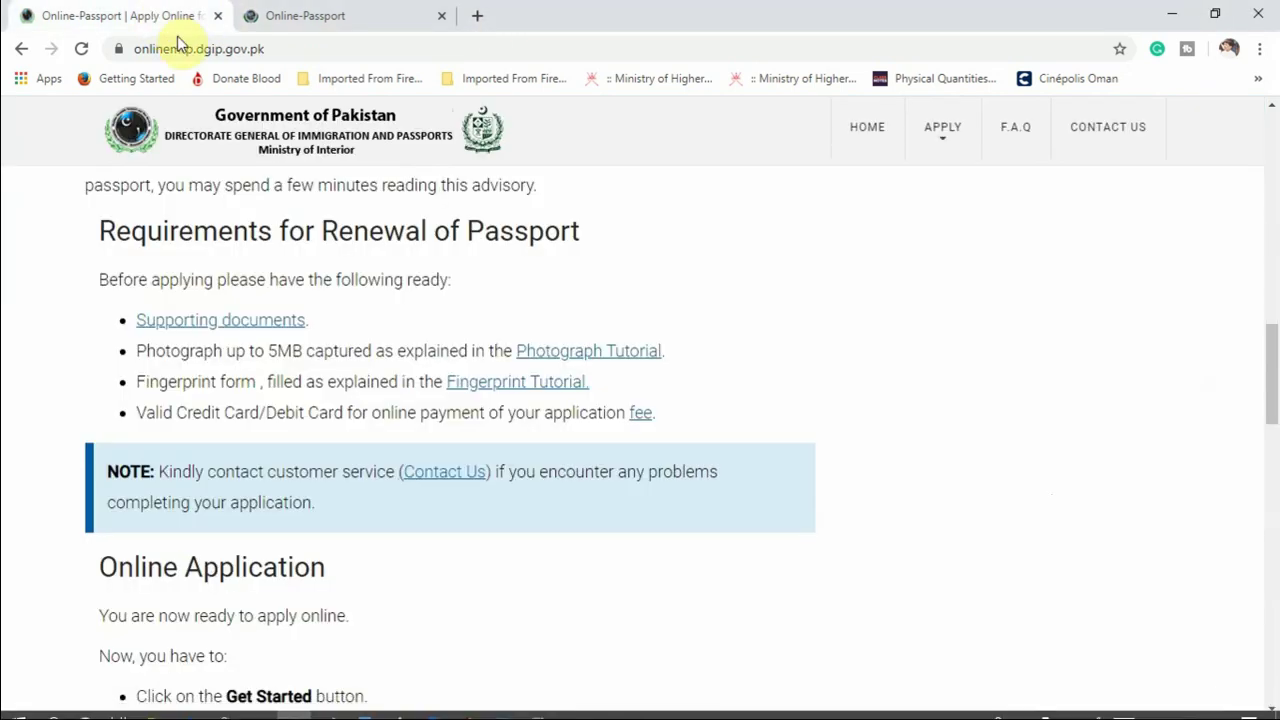
scroll(571, 322, down, 2)
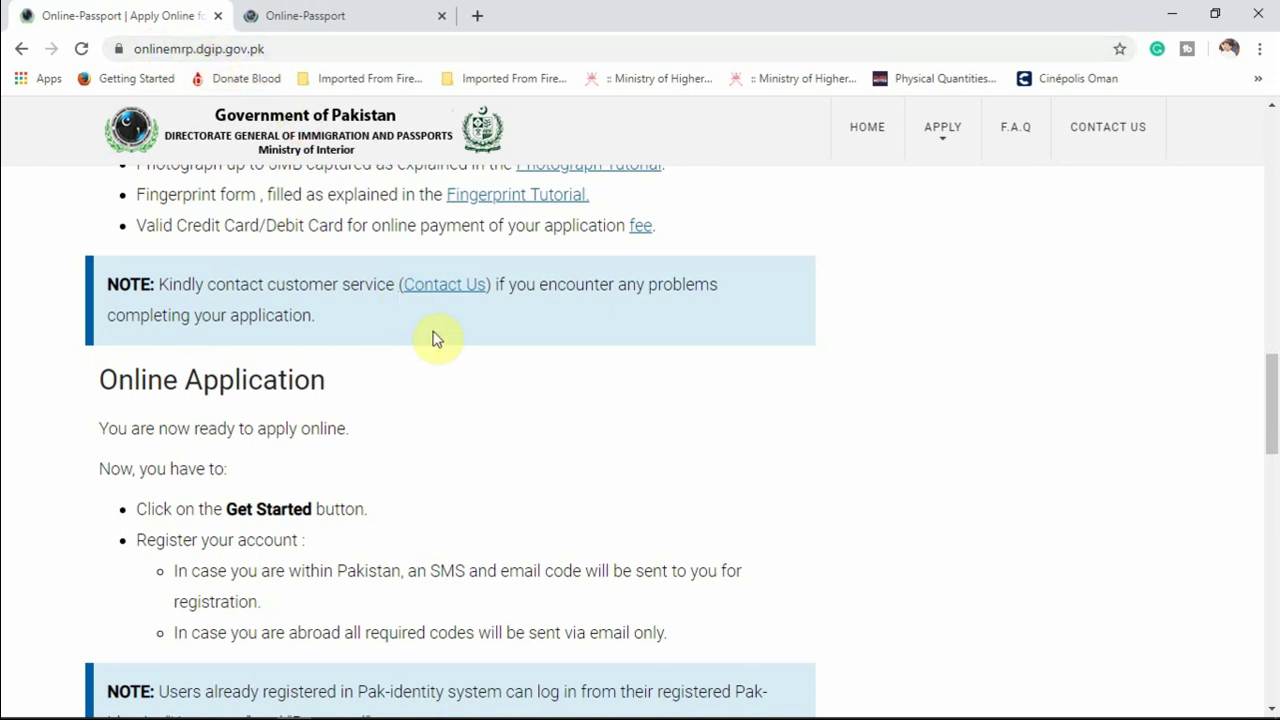
scroll(432, 340, down, 5)
scroll(440, 346, down, 10)
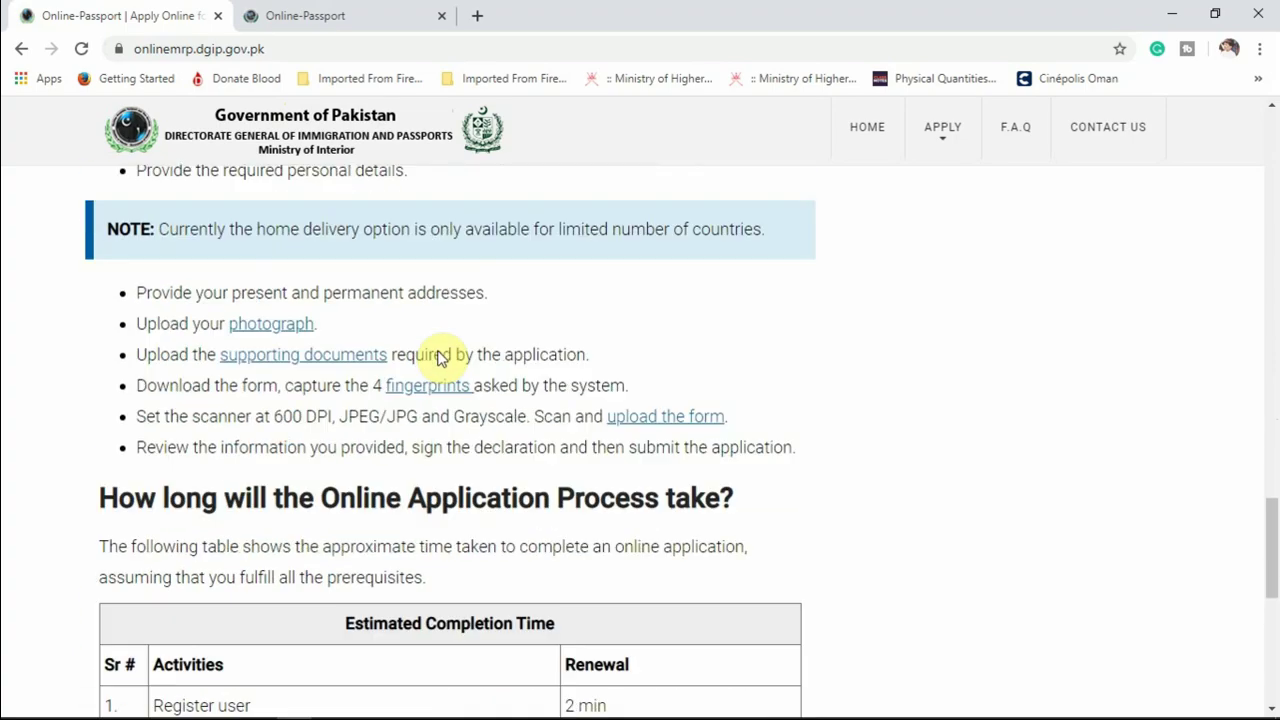
scroll(425, 372, up, 15)
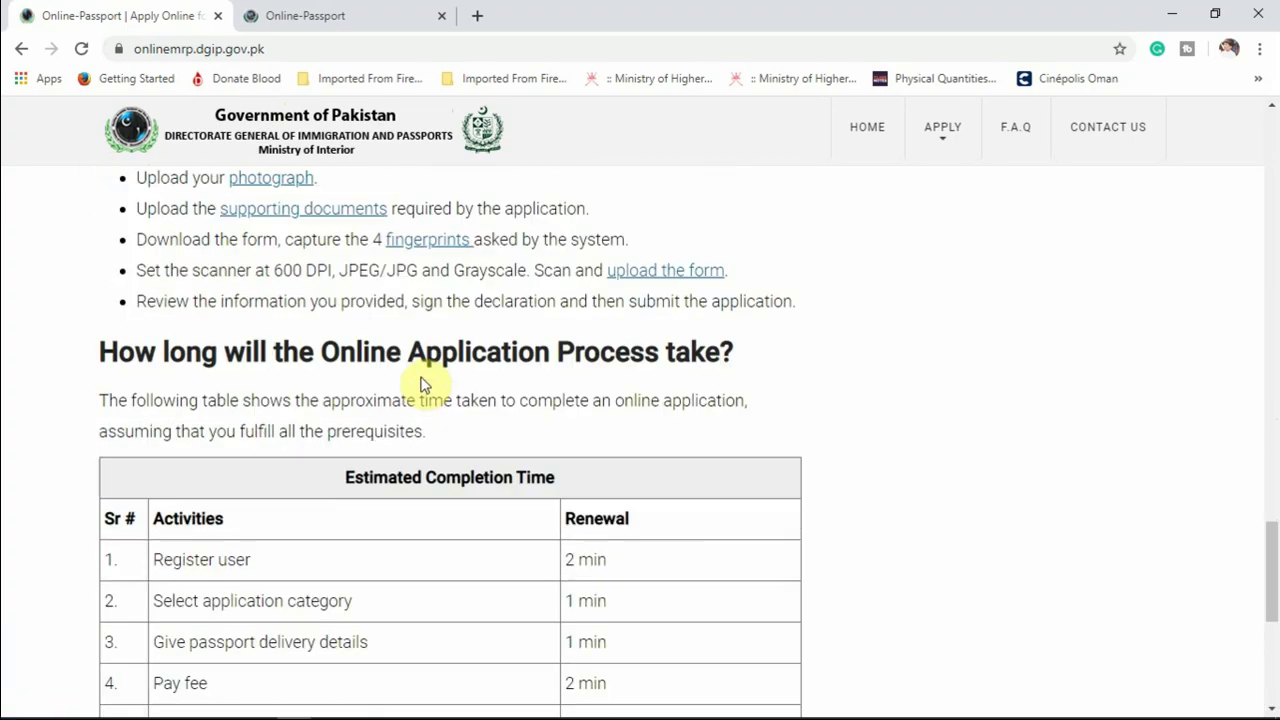
scroll(420, 385, down, 3)
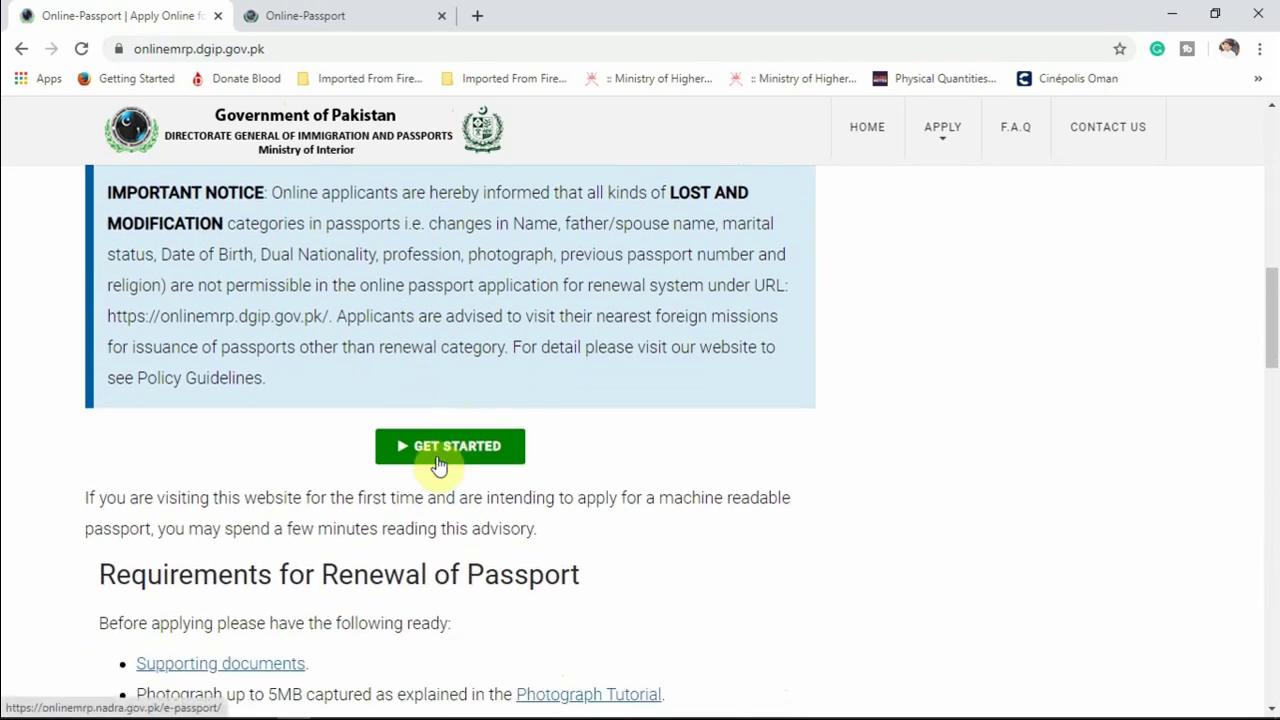
Open the online passport portal in a new tab, then return to the Requirements for Renewal of Passport list.
click(440, 461)
scroll(443, 368, down, 3)
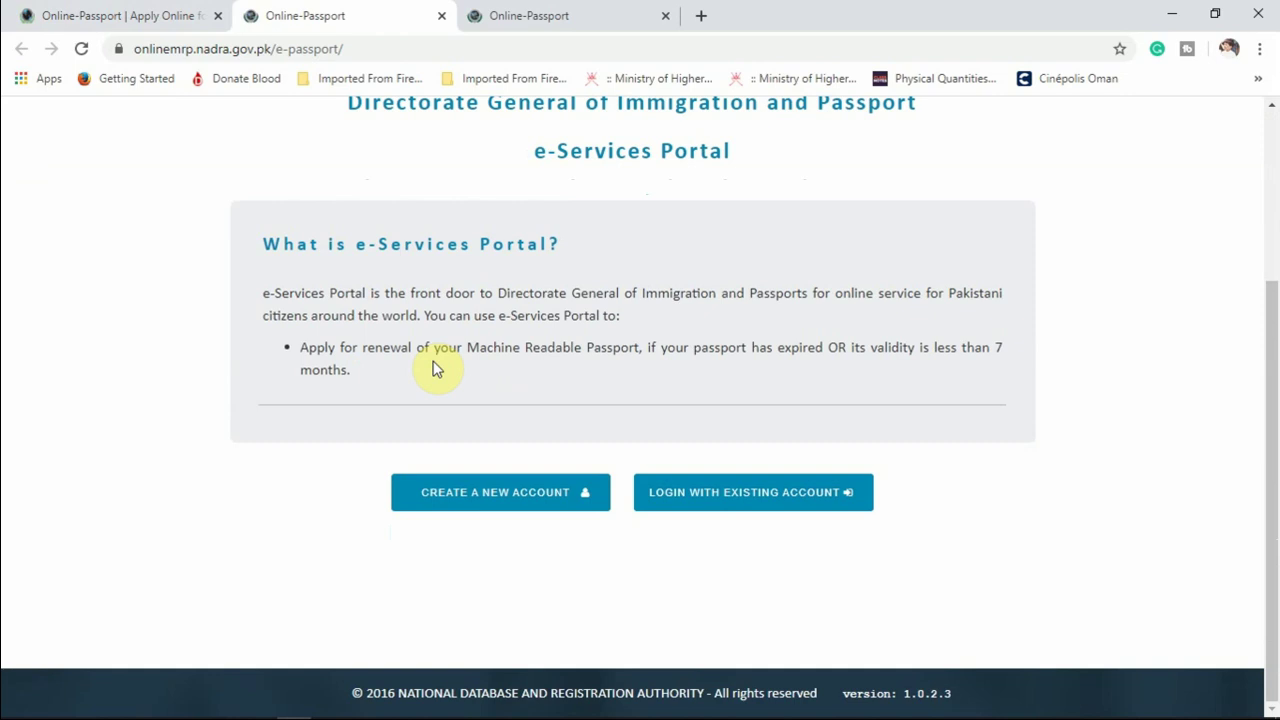
scroll(436, 369, up, 3)
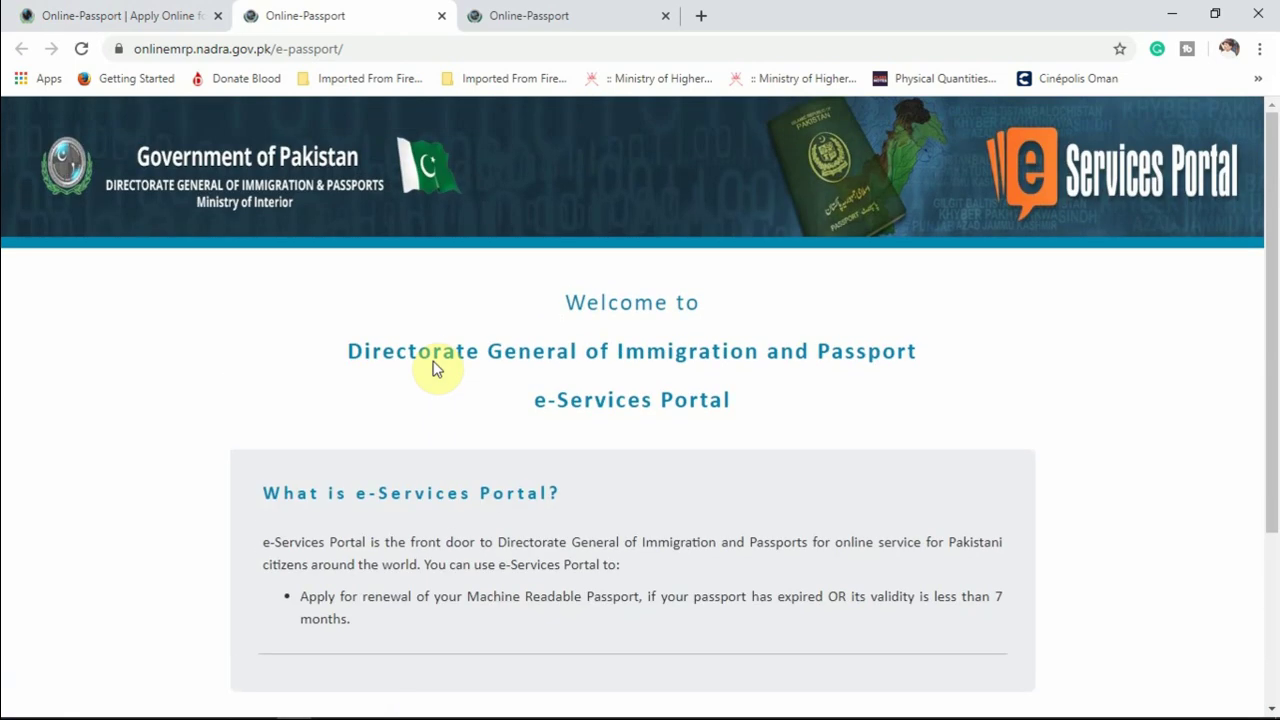
click(134, 27)
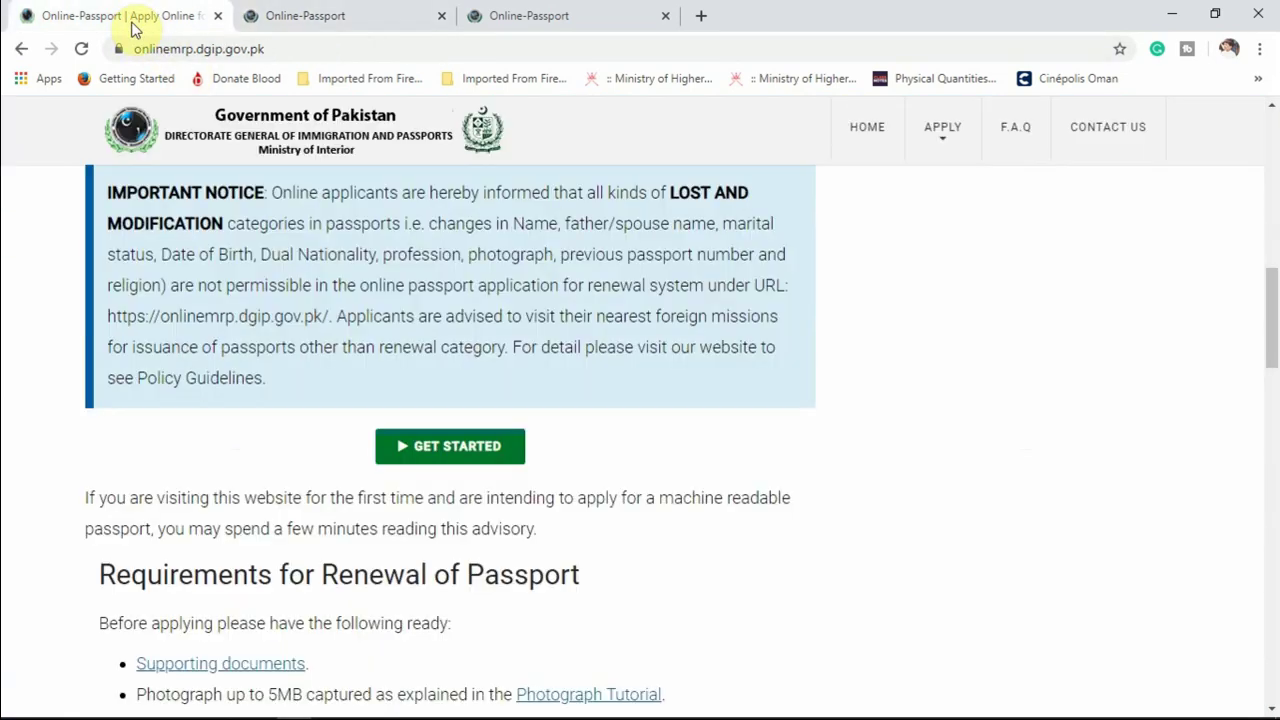
scroll(315, 455, down, 2)
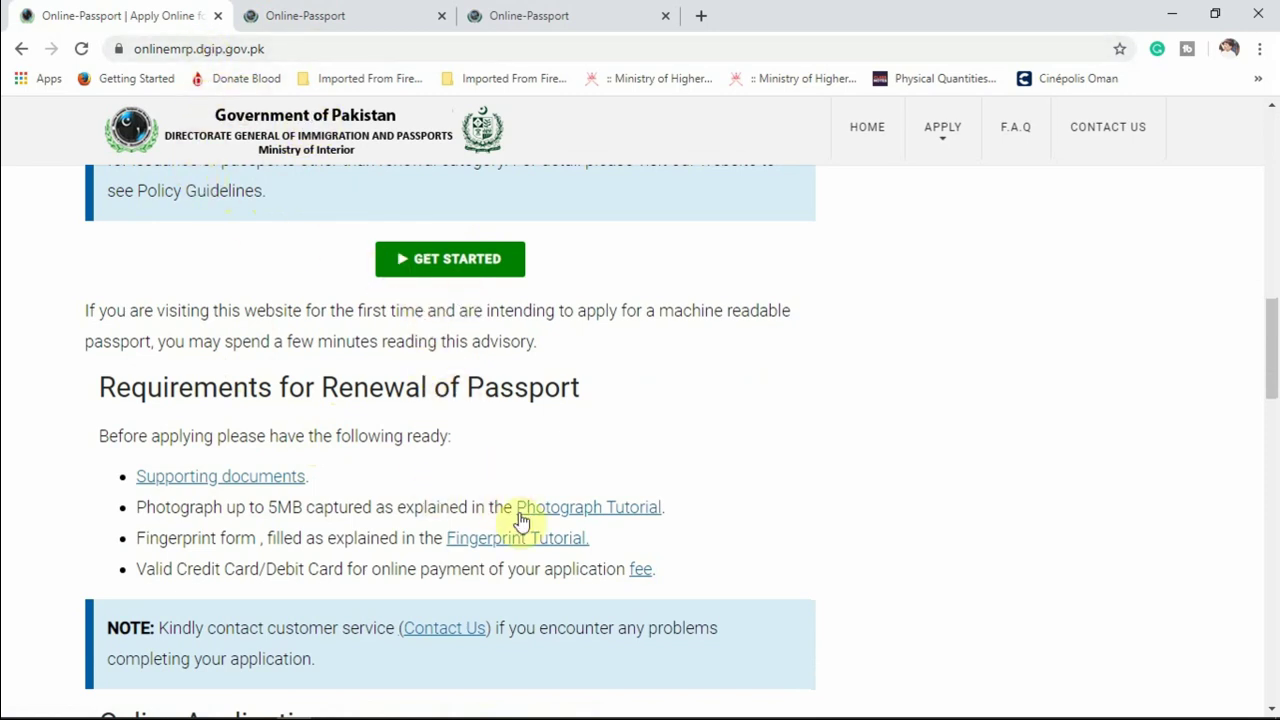
Open the Photograph Tutorial page and scroll to its Photo size section.
click(585, 512)
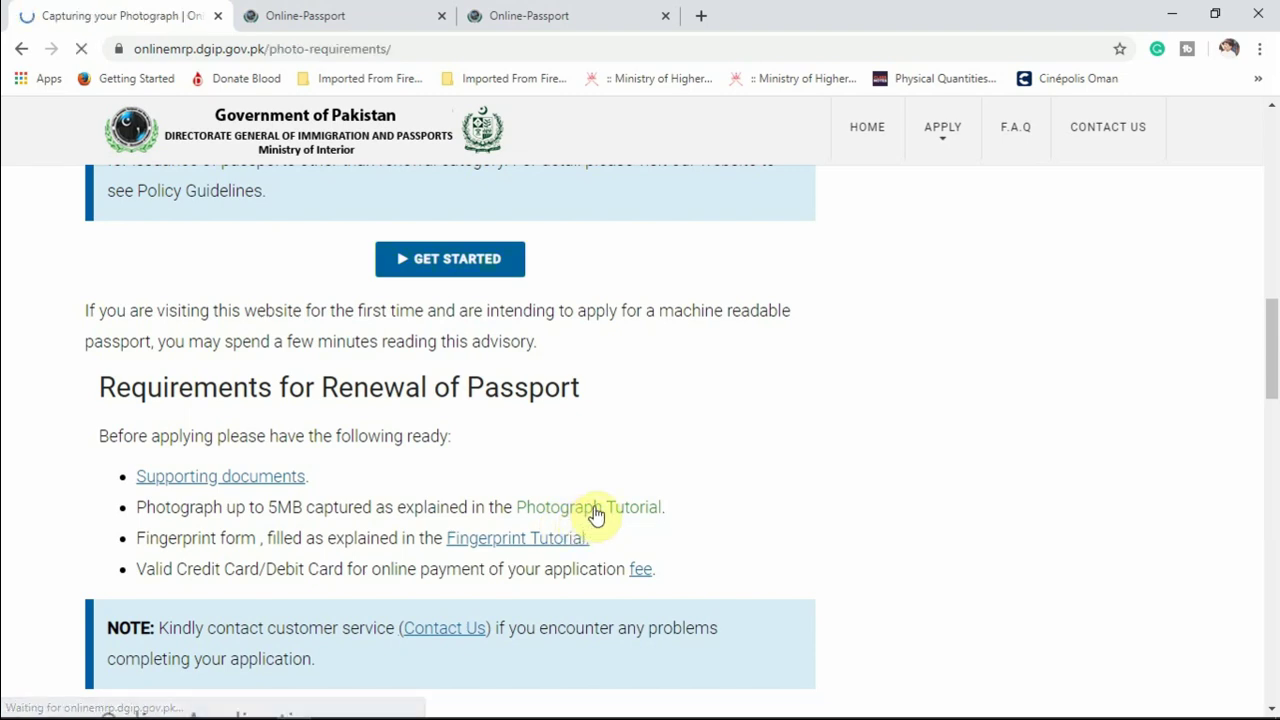
scroll(748, 441, down, 4)
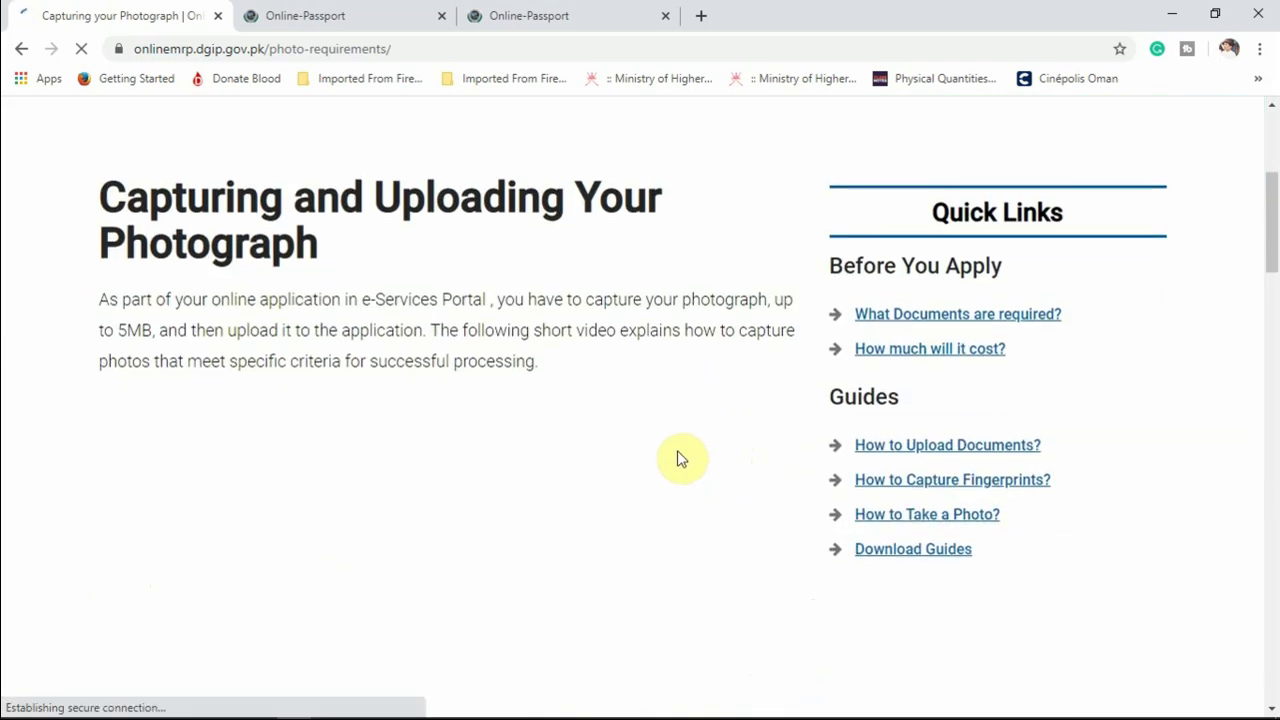
scroll(646, 449, down, 4)
scroll(335, 375, up, 2)
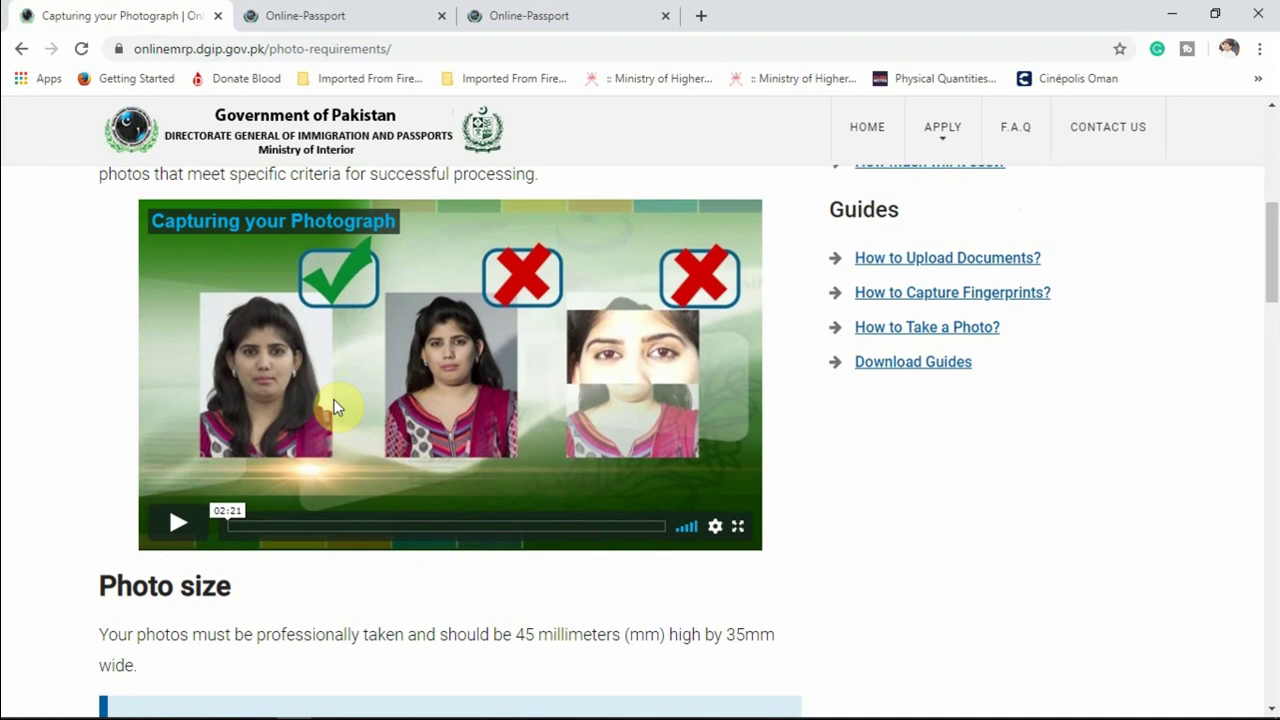
scroll(334, 407, down, 3)
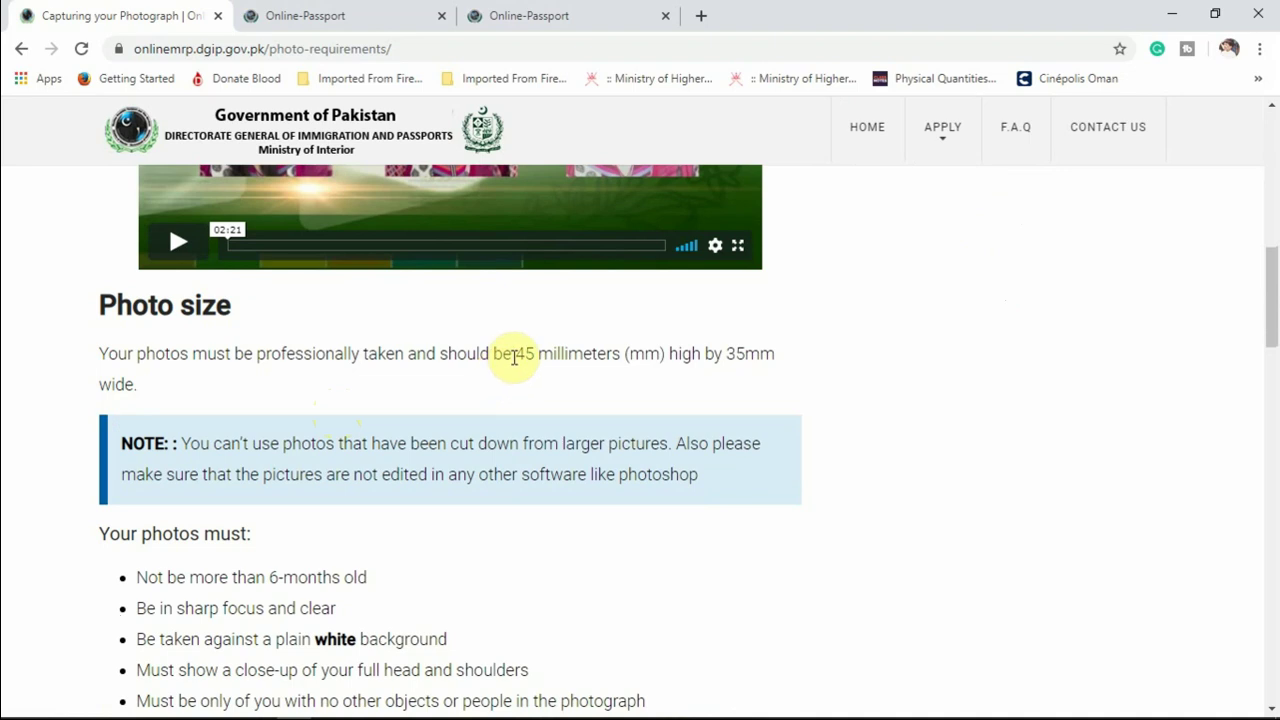
Highlight '45 millimeters (mm)' in the photo size rule, then scroll back to the top.
drag(514, 353, 583, 355)
click(529, 380)
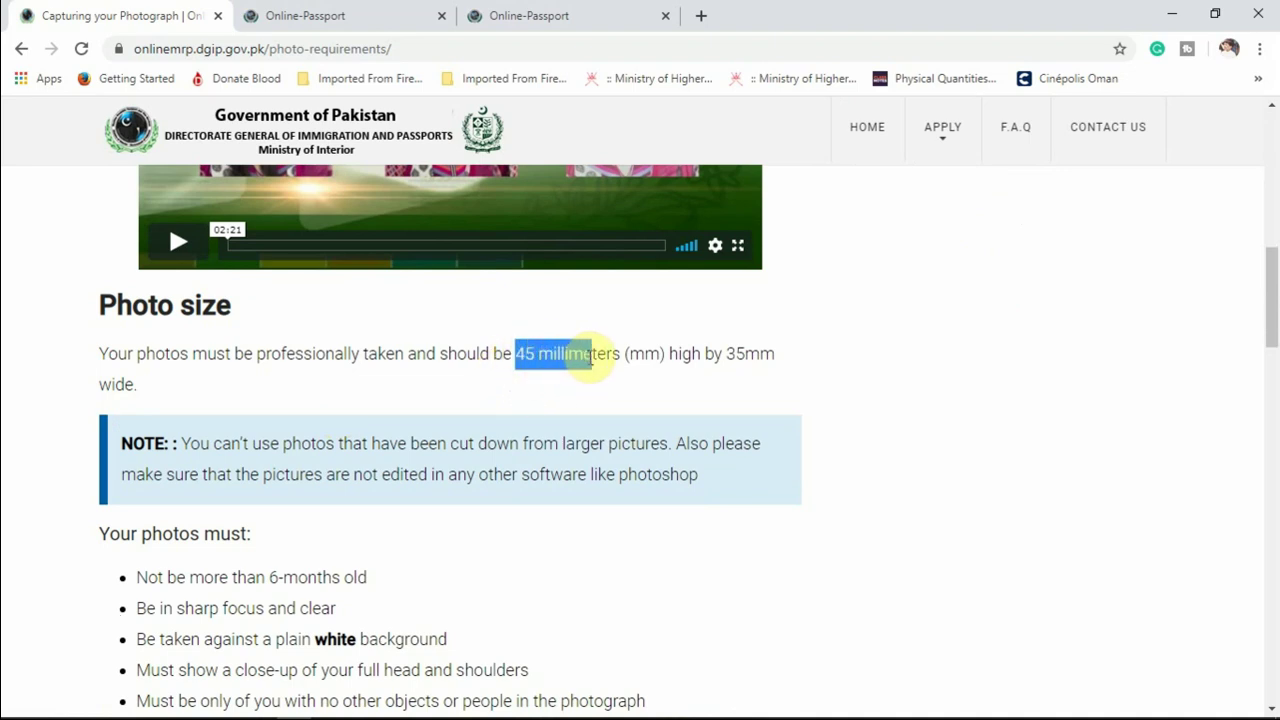
click(531, 401)
drag(516, 354, 680, 357)
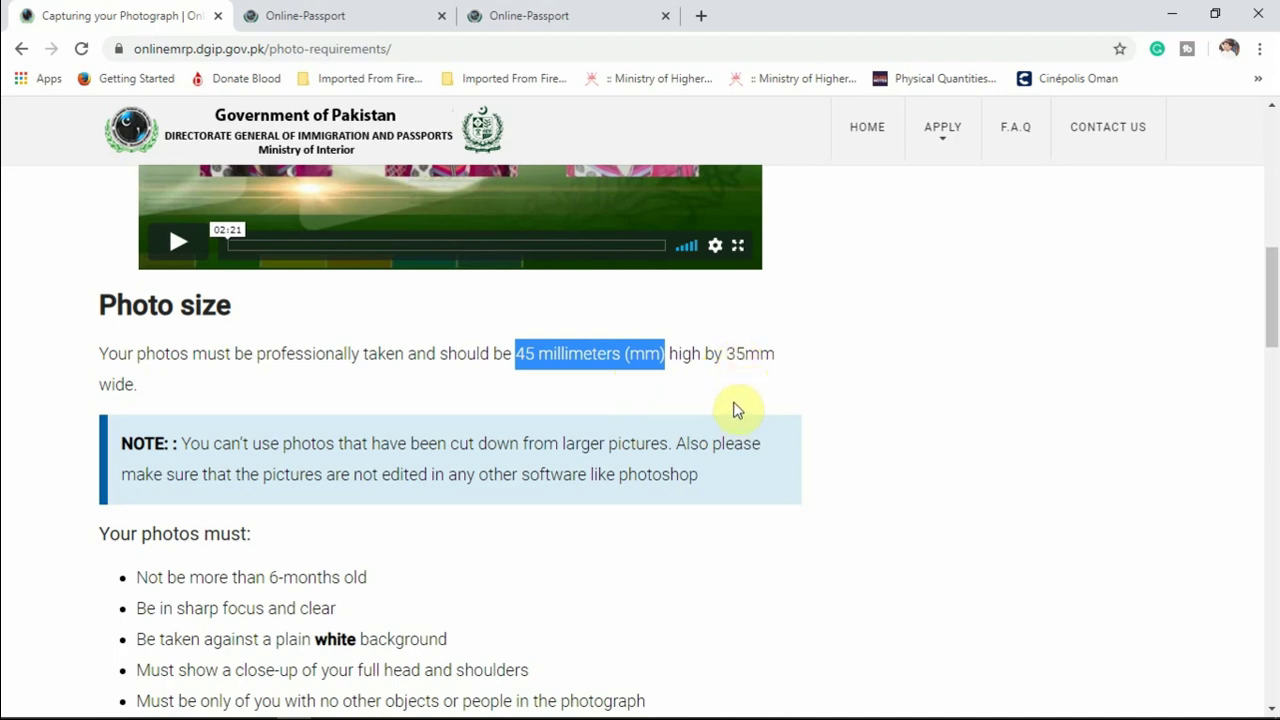
scroll(610, 466, up, 2)
scroll(604, 466, down, 1)
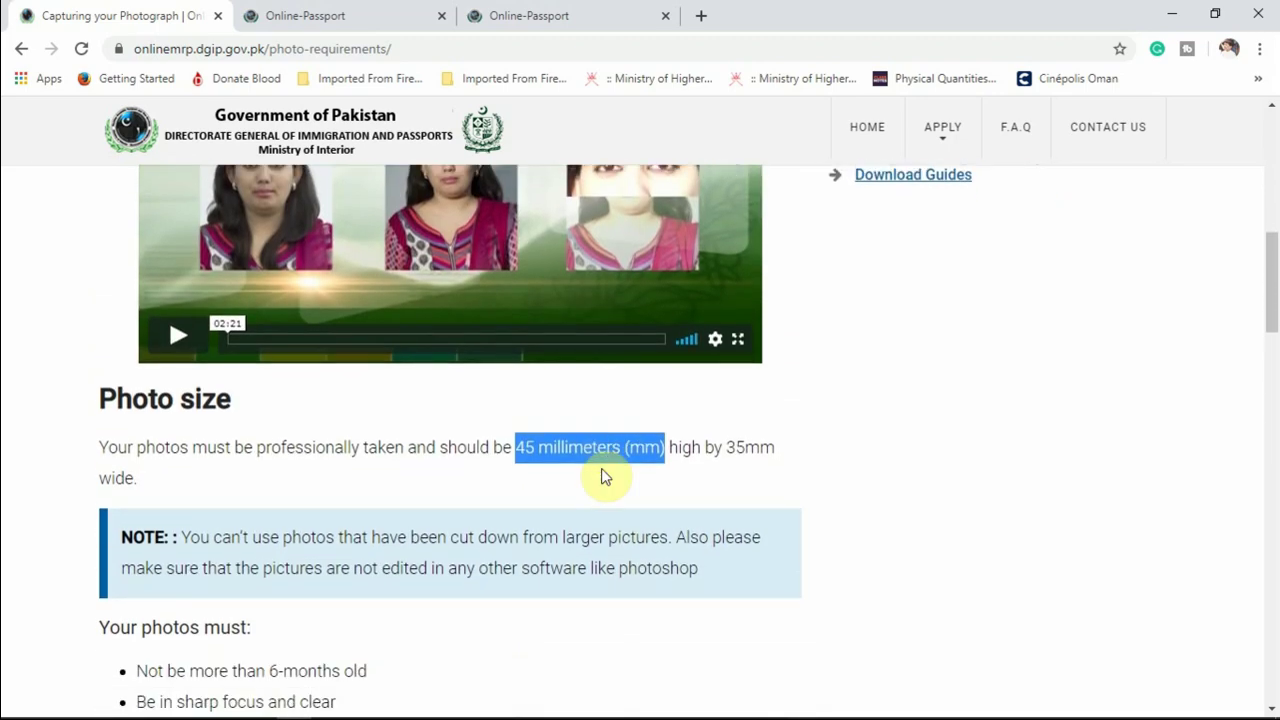
scroll(603, 476, up, 5)
scroll(601, 468, up, 3)
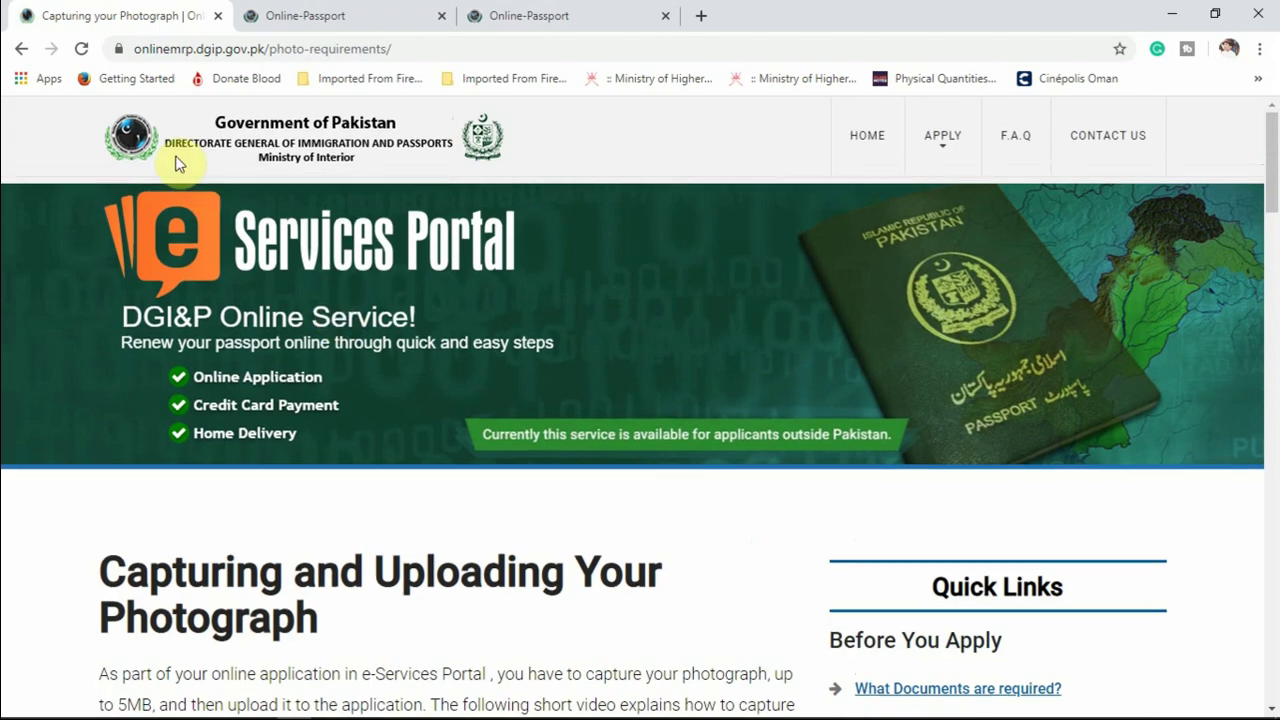
Go back to the renewal requirements page and dismiss the Attention warning with Continue.
click(22, 50)
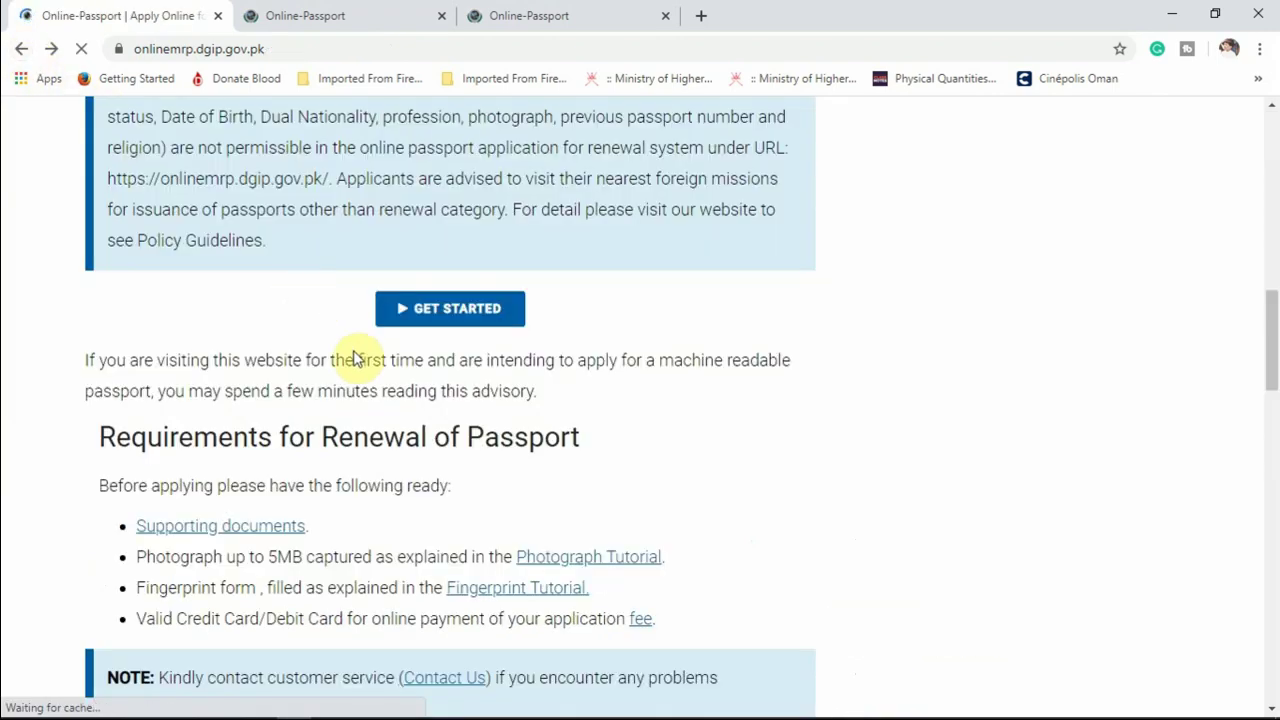
scroll(657, 527, down, 3)
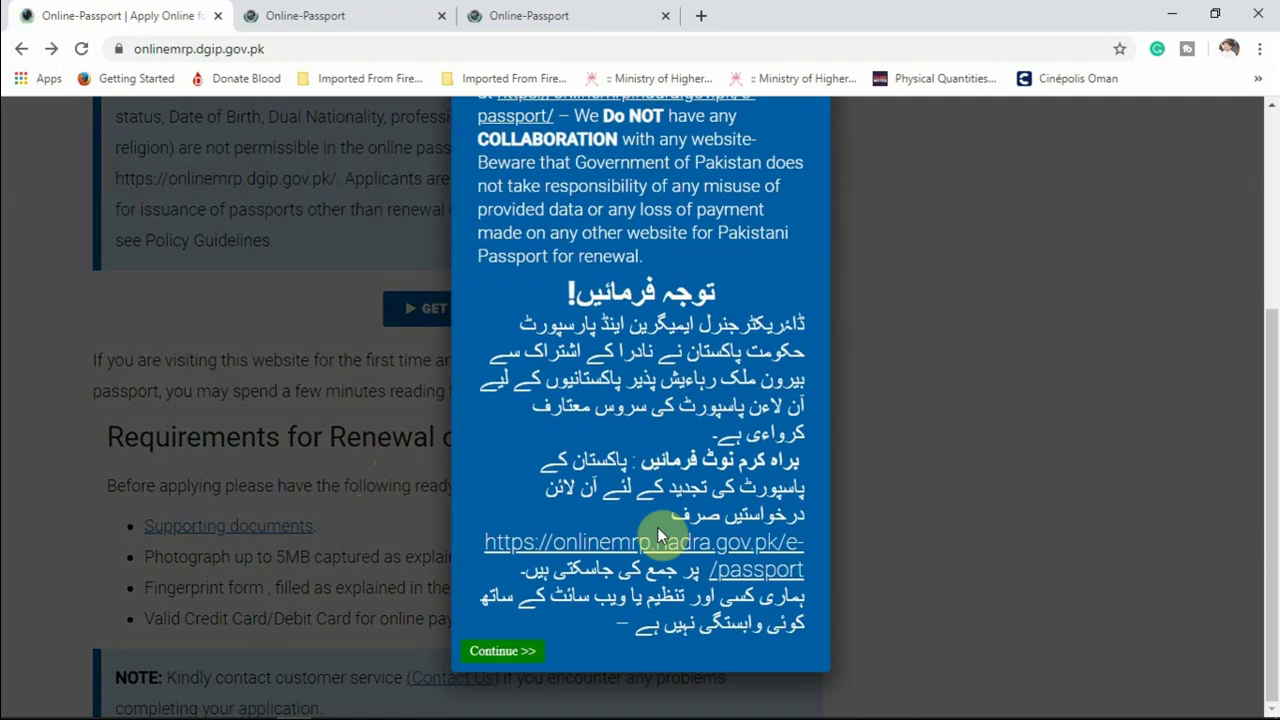
click(478, 655)
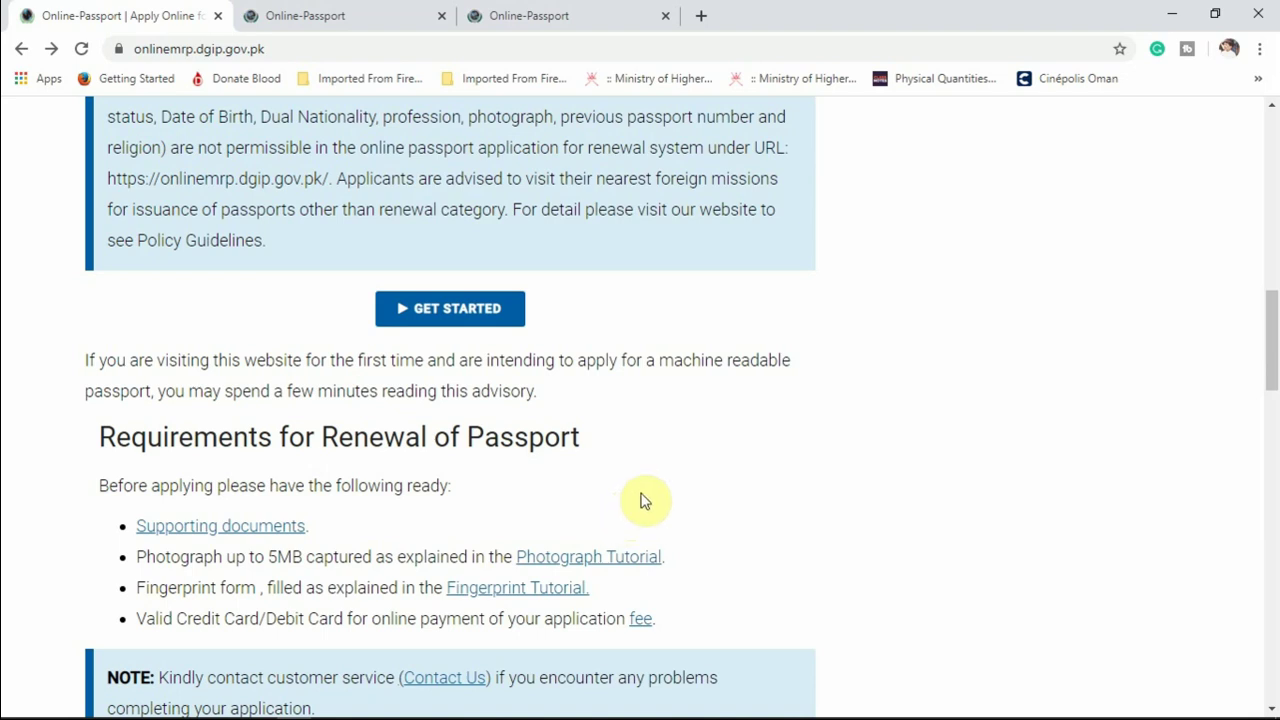
scroll(643, 500, down, 1)
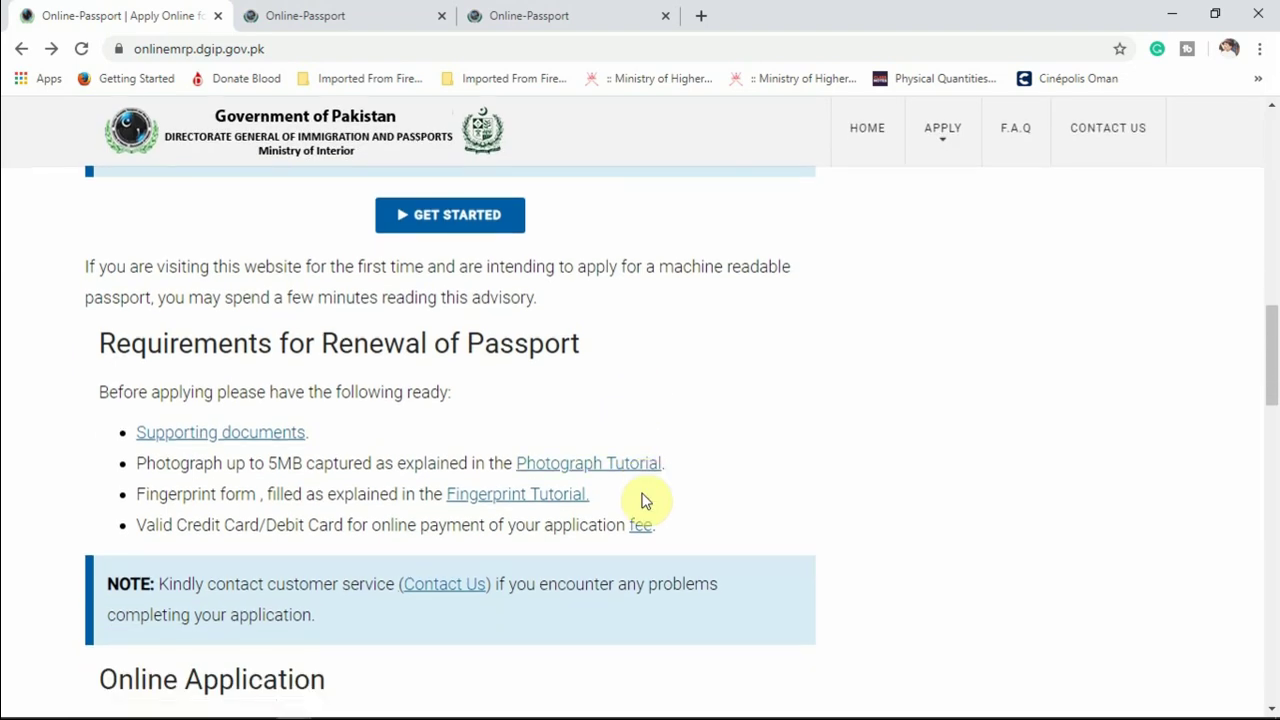
Open the Supporting documents page and scroll through its online MRP renewal and minors requirements.
click(262, 443)
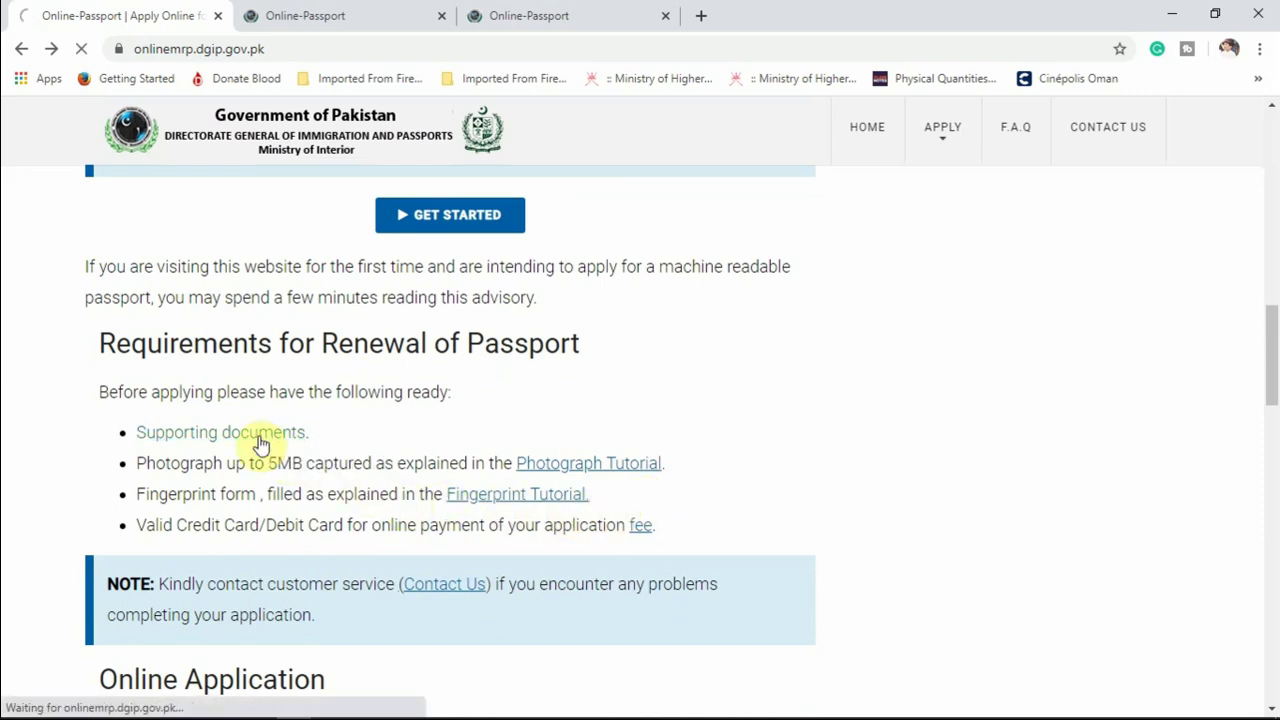
scroll(470, 448, down, 5)
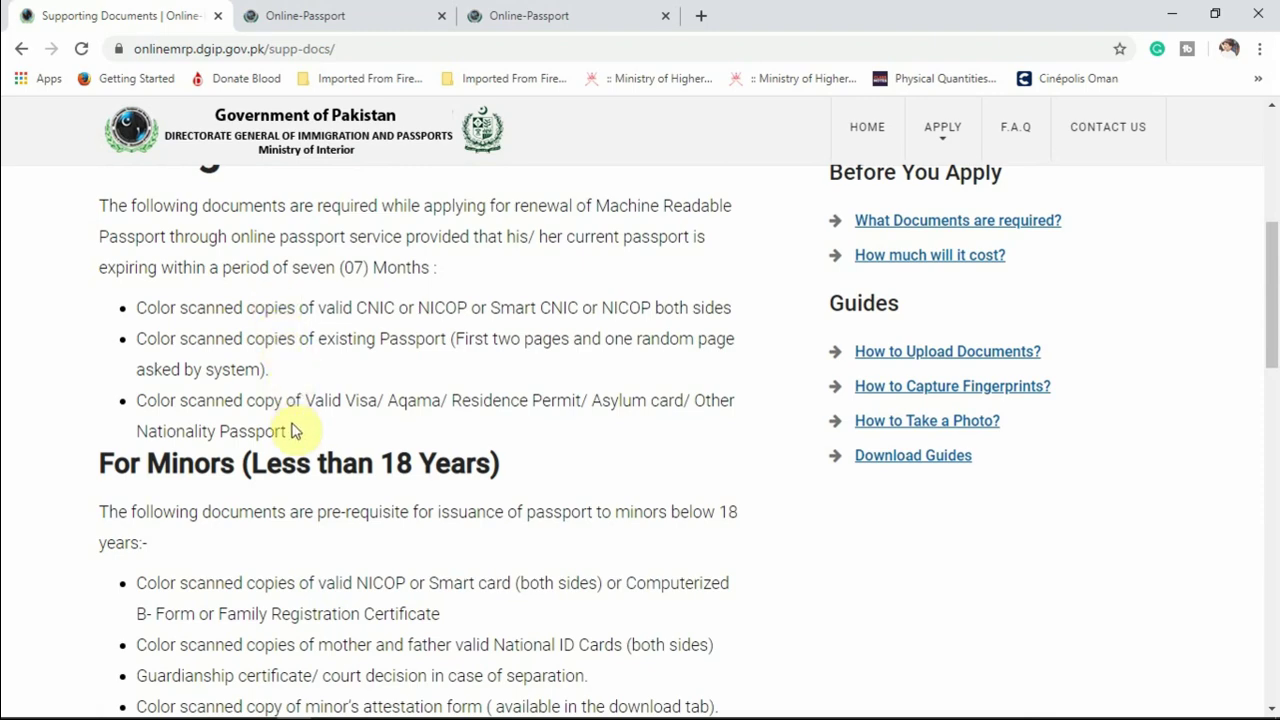
scroll(294, 430, down, 4)
scroll(294, 436, down, 6)
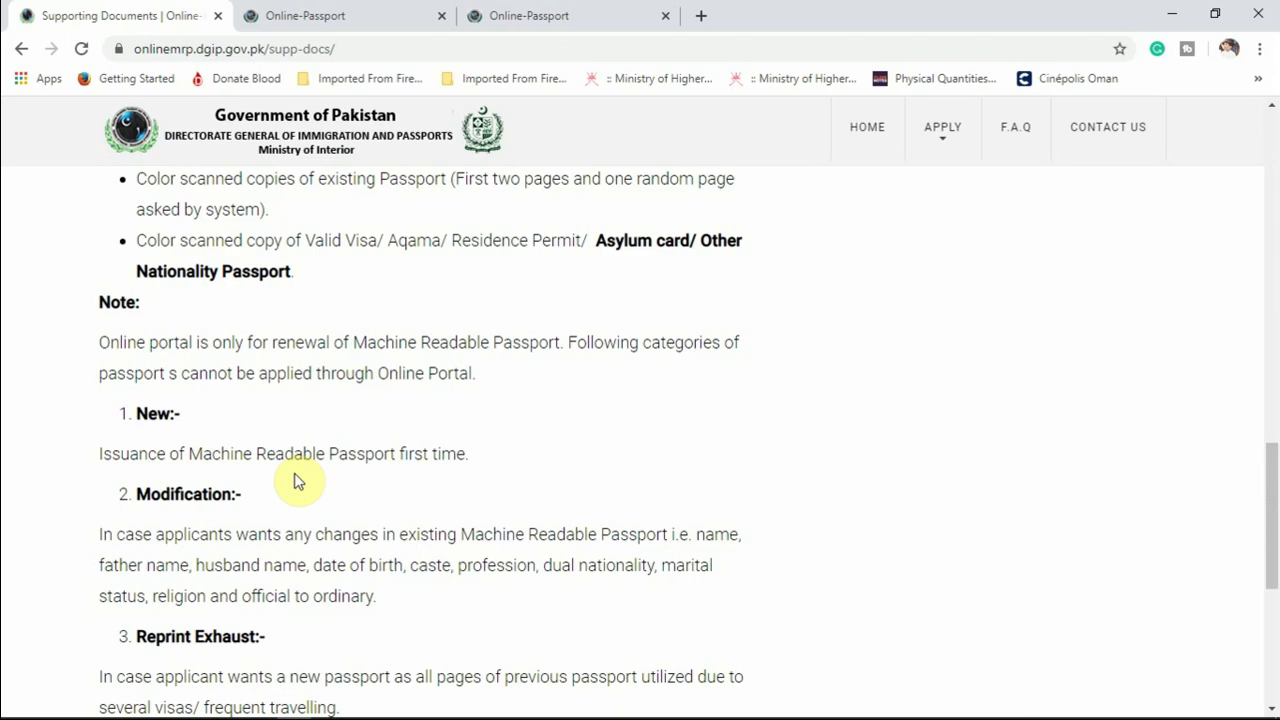
scroll(294, 481, up, 6)
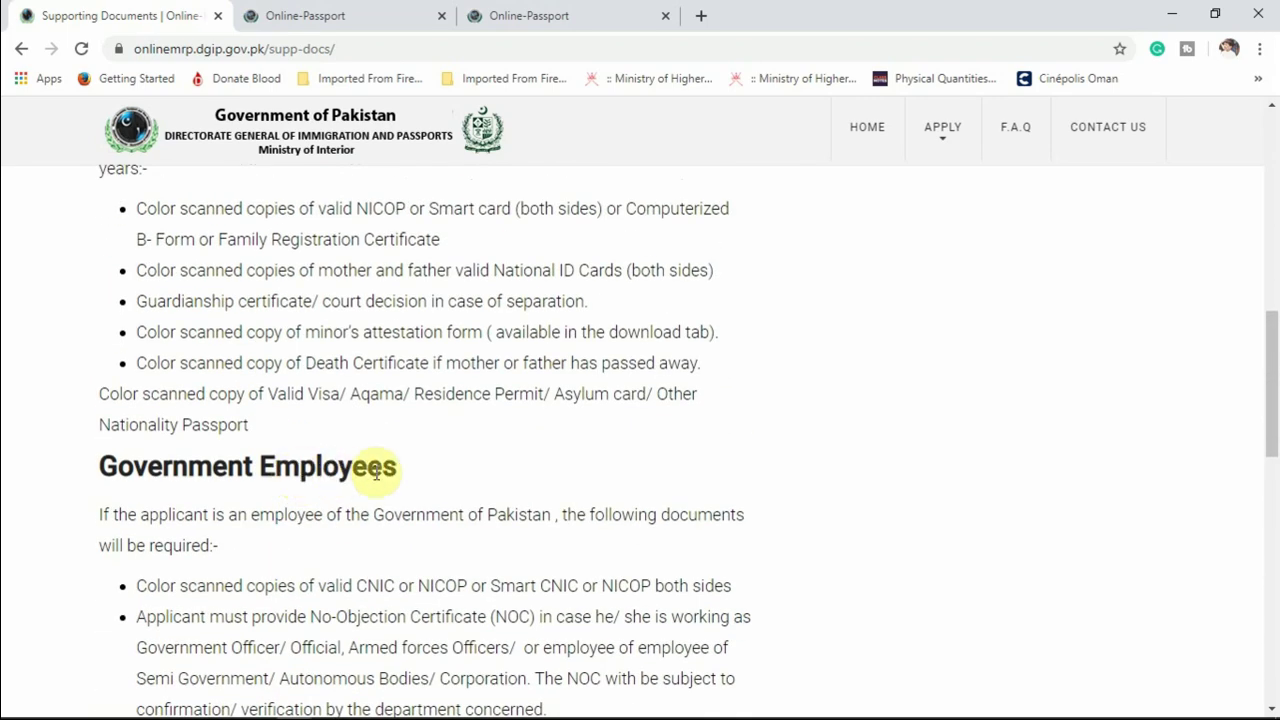
scroll(376, 472, down, 3)
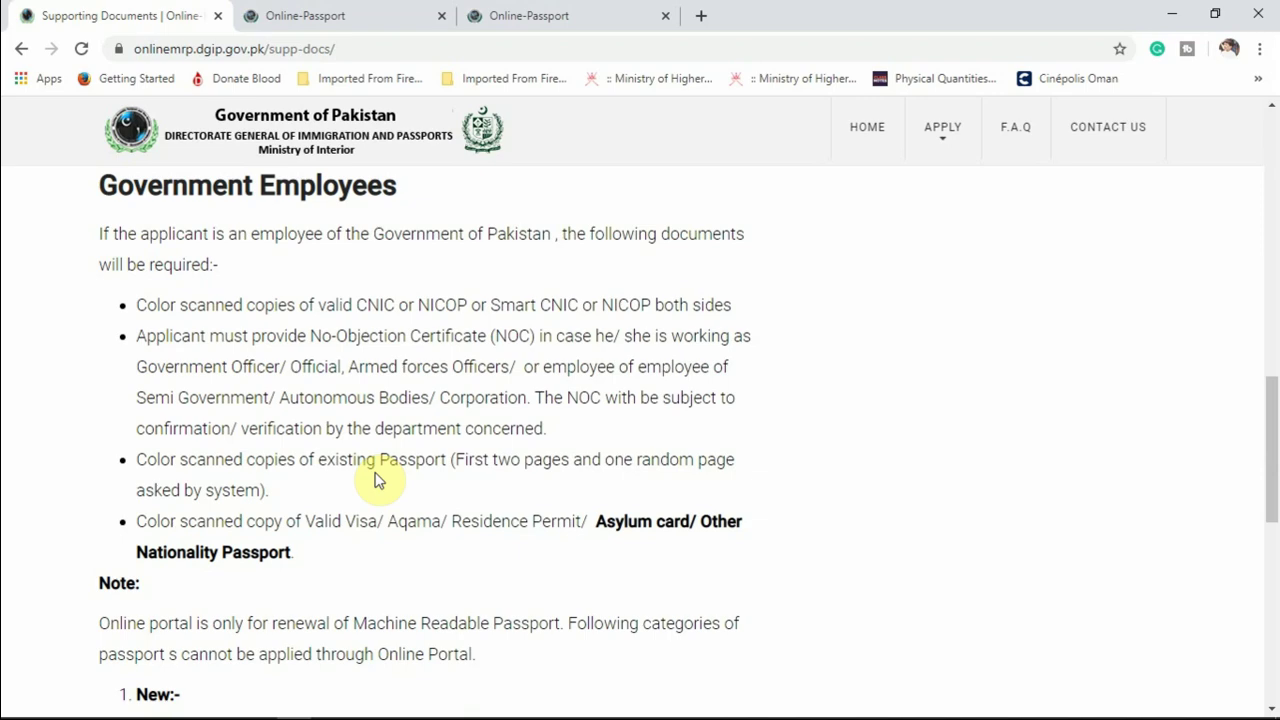
scroll(400, 449, down, 3)
scroll(417, 451, down, 3)
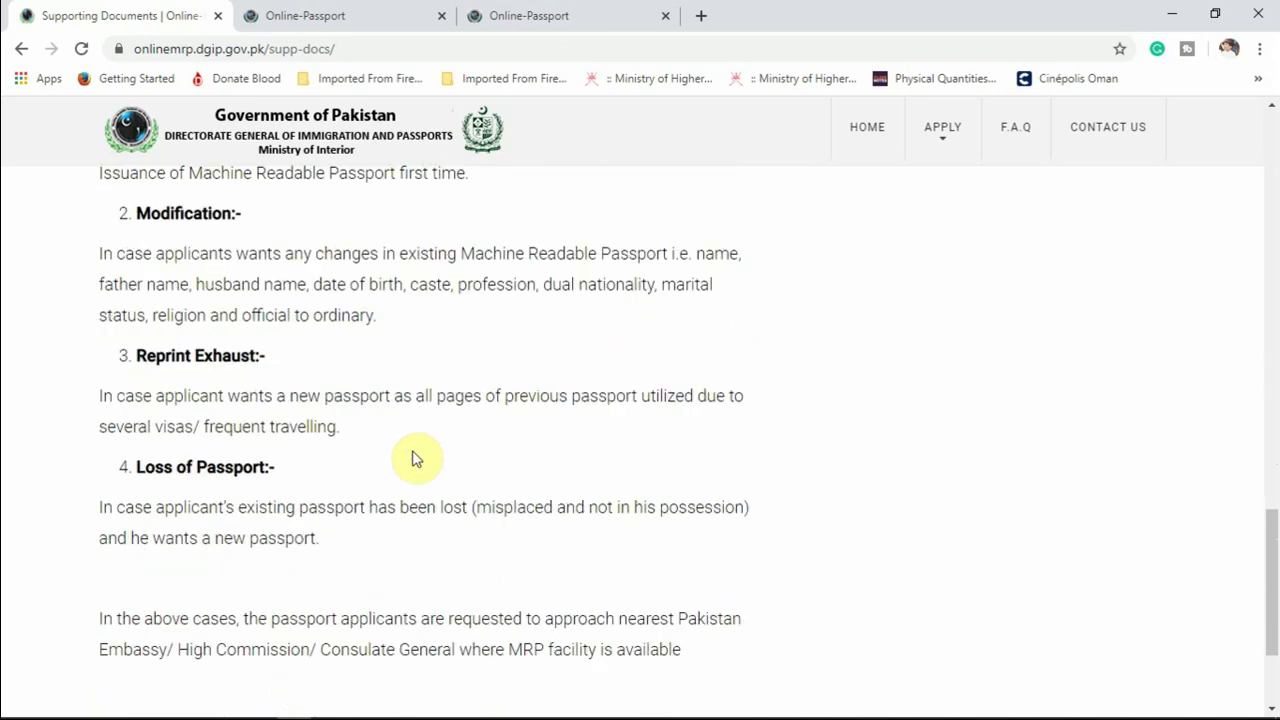
scroll(417, 458, down, 3)
scroll(415, 455, up, 3)
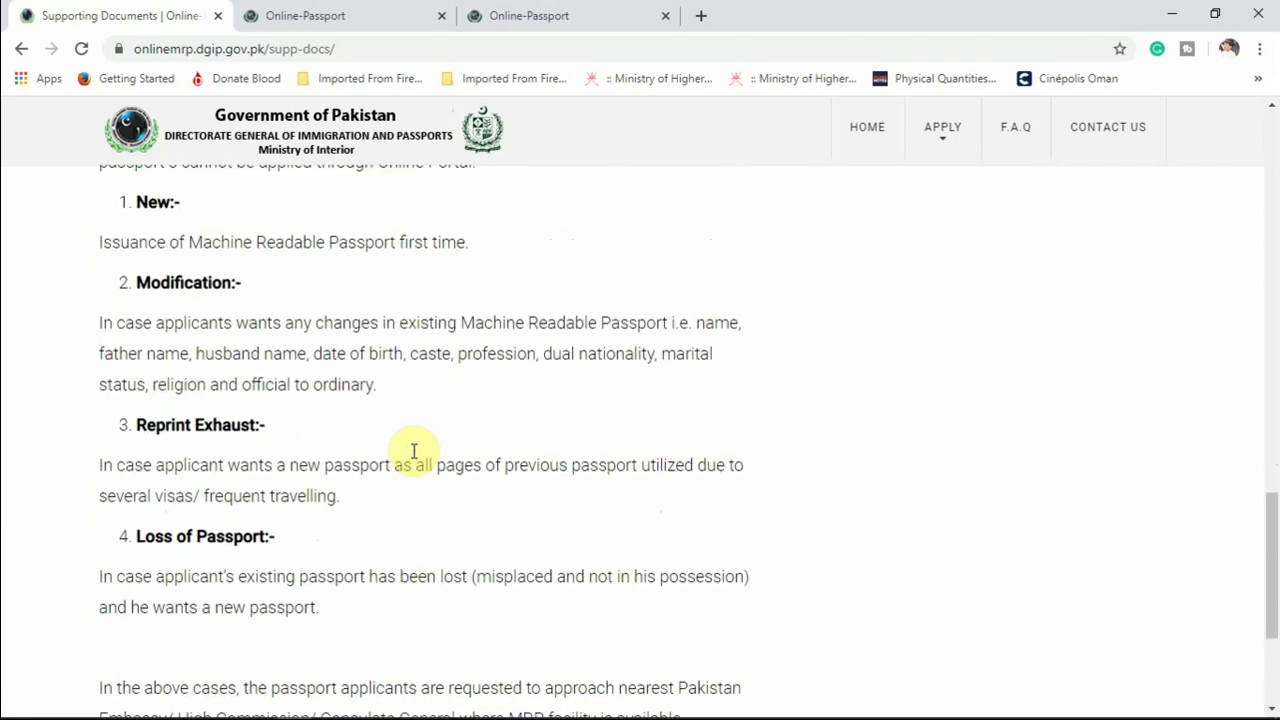
scroll(416, 458, up, 10)
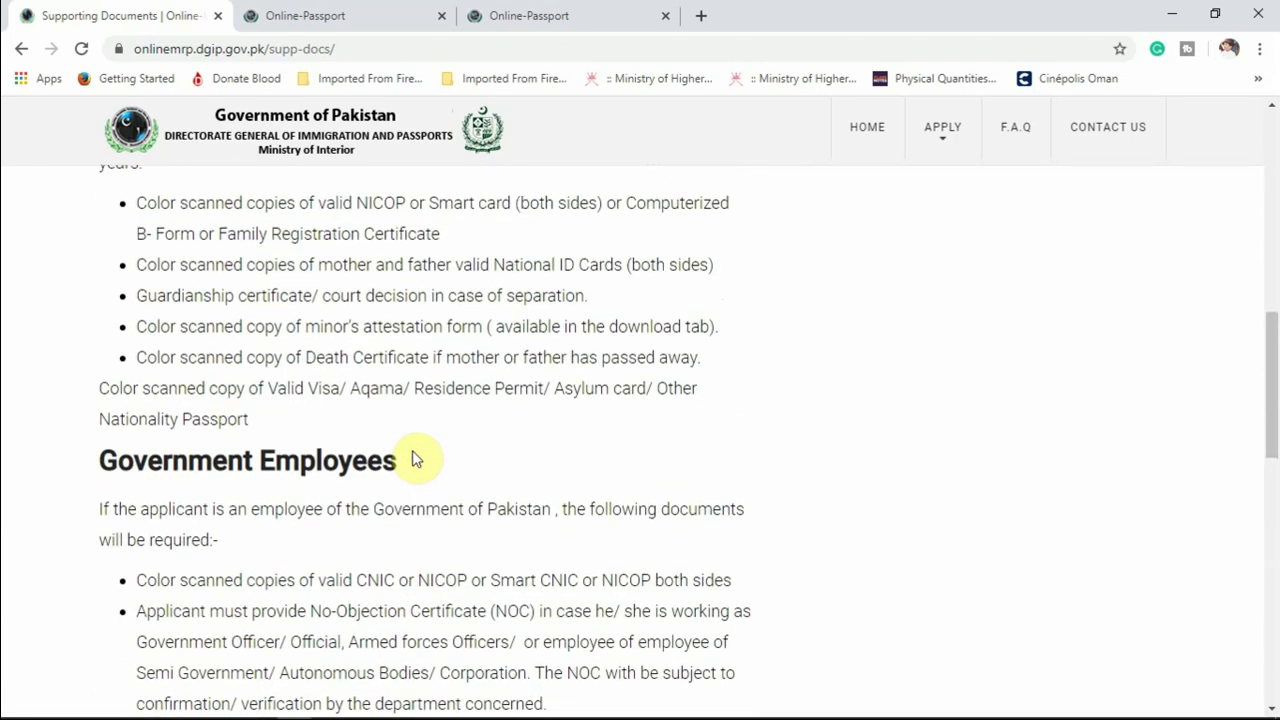
scroll(416, 458, up, 2)
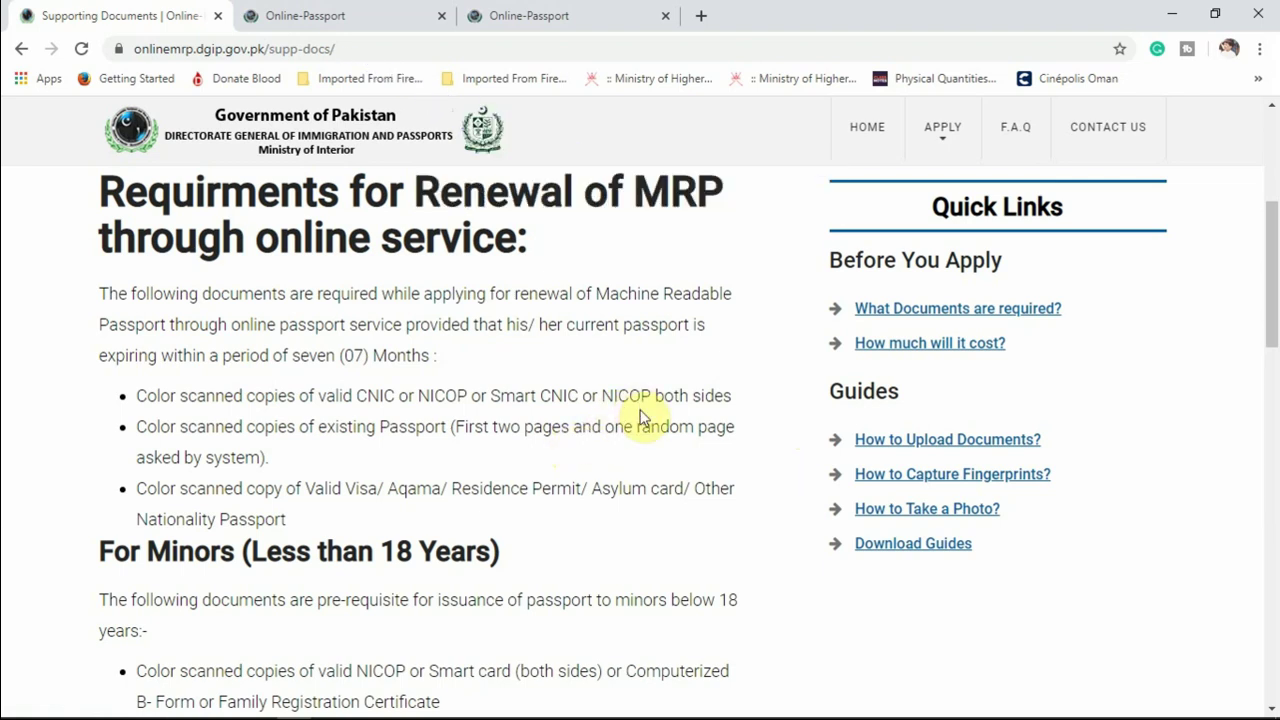
Highlight 'Less than 18 Years' under For Minors, then minimize Chrome to the desktop.
scroll(643, 418, down, 1)
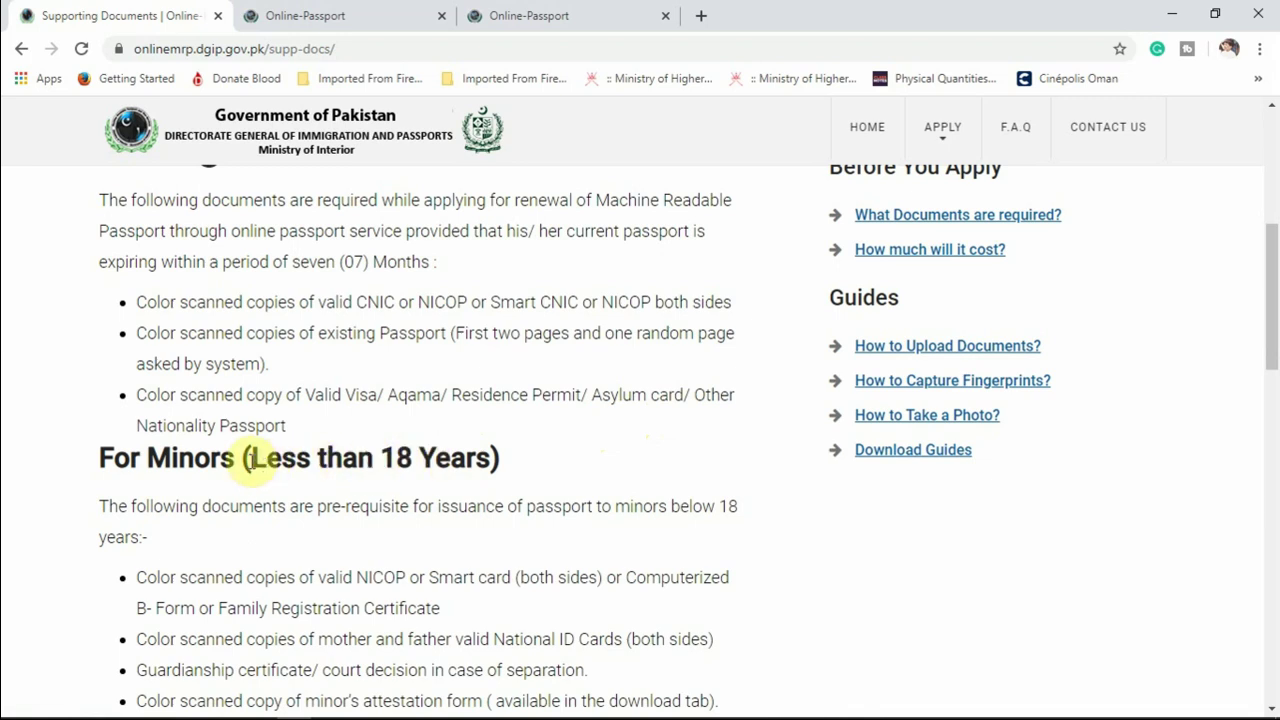
drag(251, 457, 507, 498)
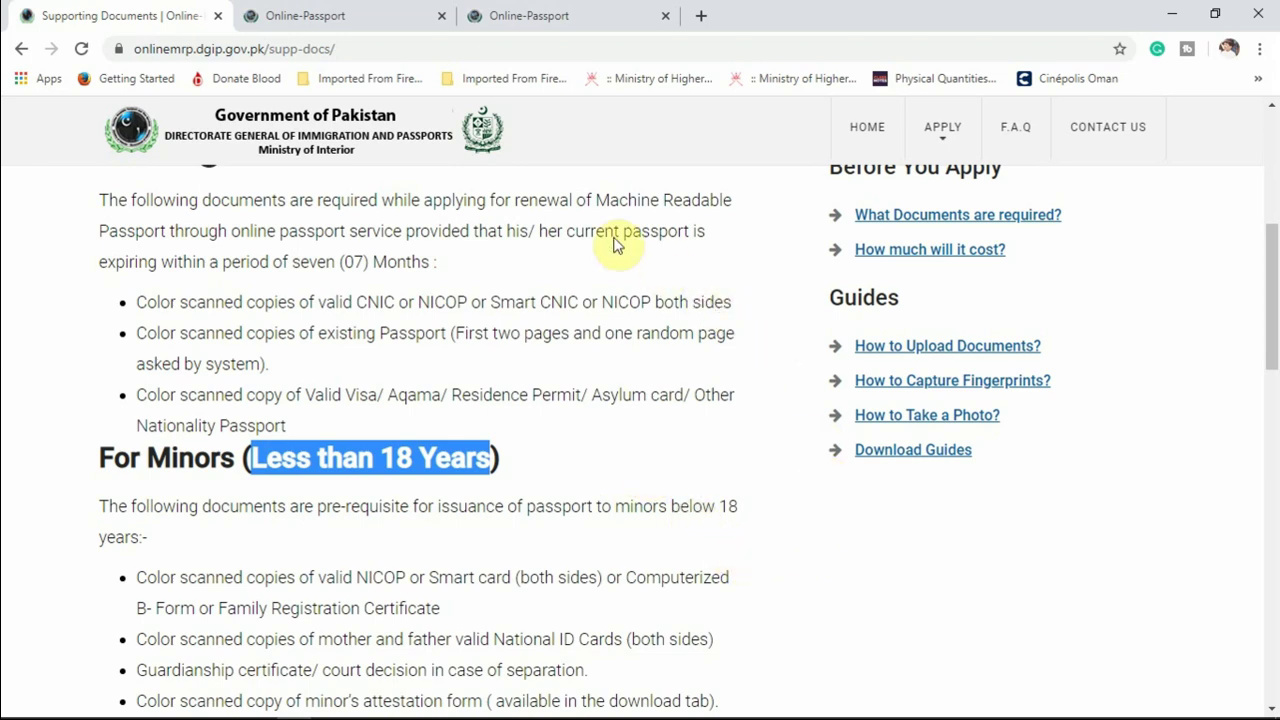
click(1179, 22)
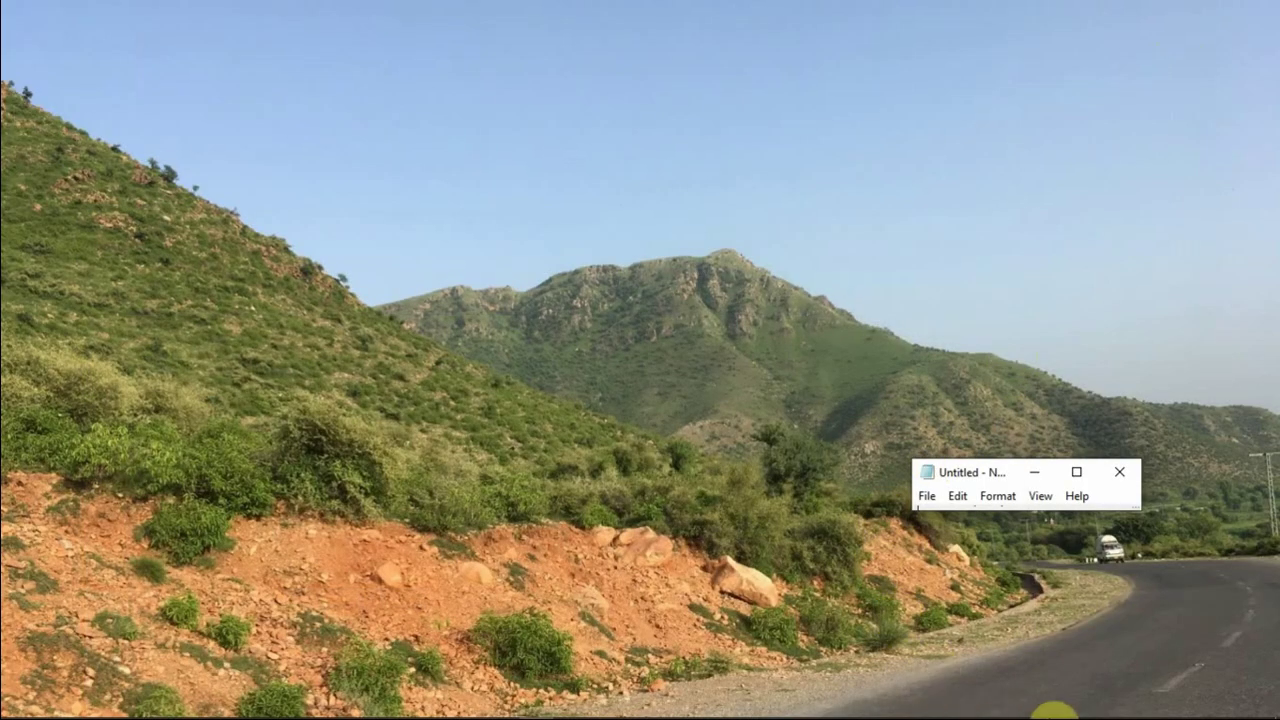
mouse_move(1047, 706)
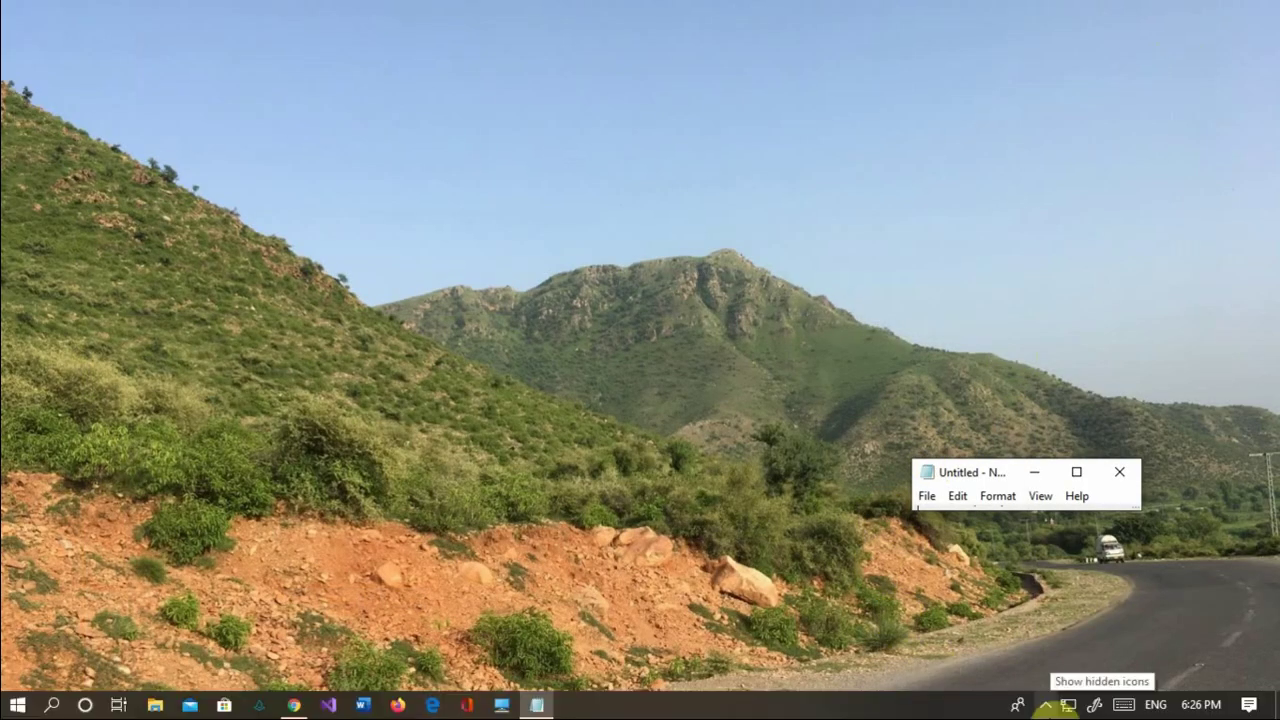